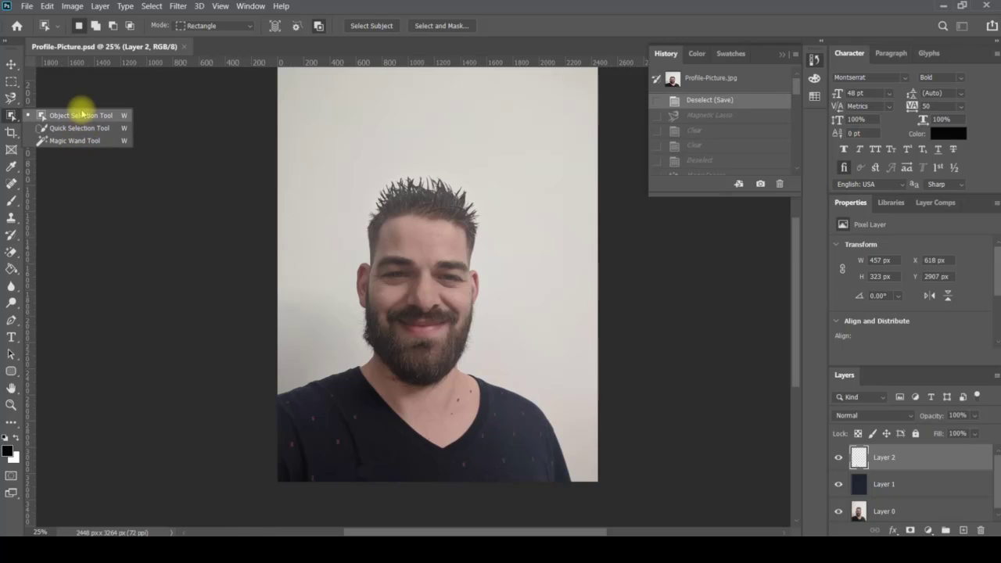
- Select the man on Layer 0 by framing him with the Object Selection Tool in Rectangle mode
{"action": "left_click", "coordinate": [82, 115]}
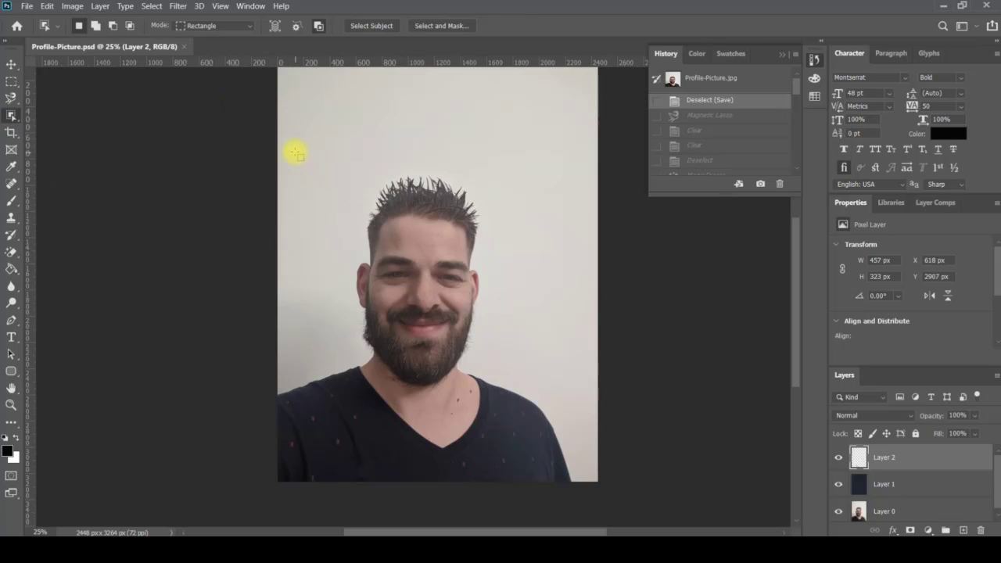
{"action": "left_click_drag", "start_coordinate": [295, 153], "coordinate": [556, 467]}
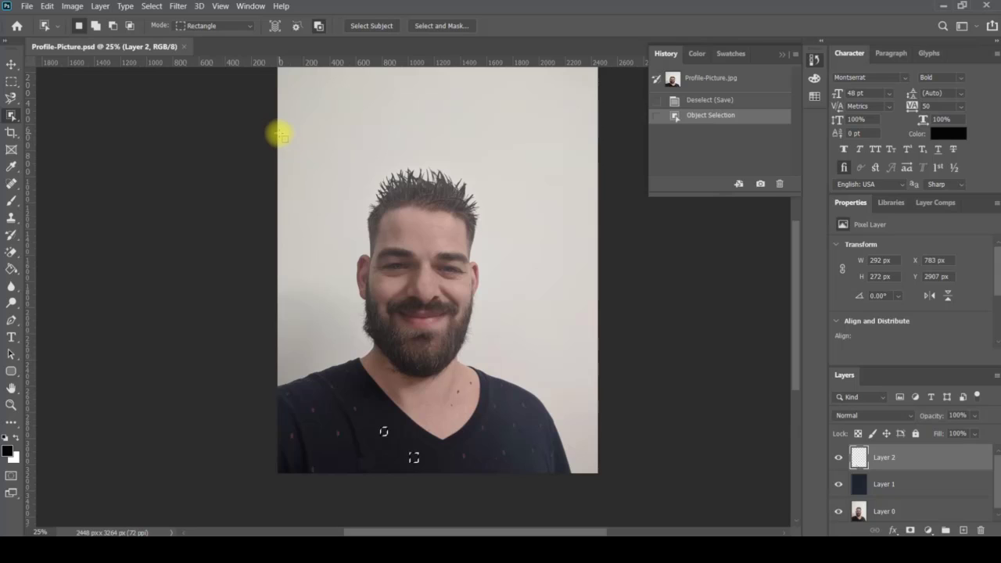
{"action": "left_click_drag", "start_coordinate": [280, 134], "coordinate": [580, 513]}
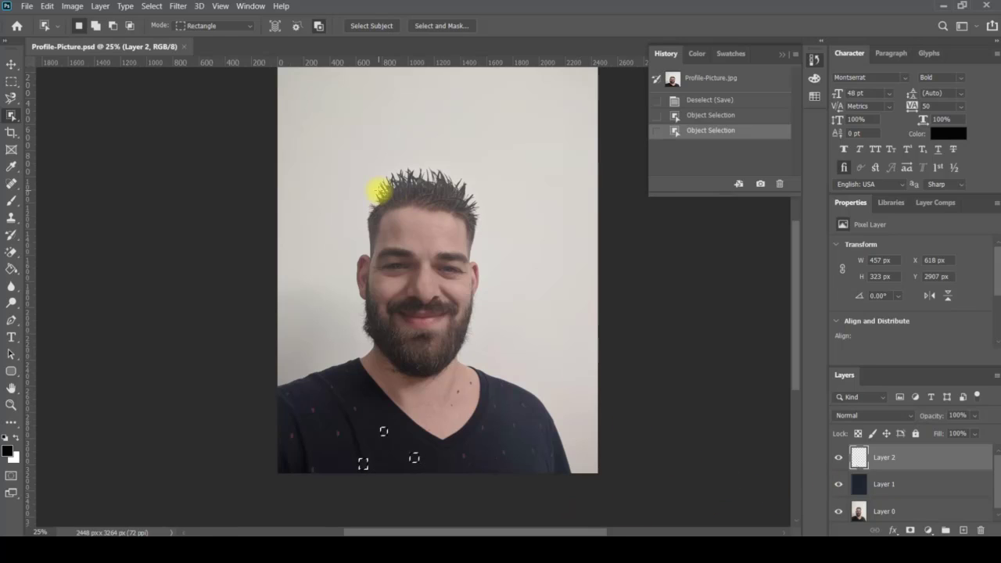
{"action": "left_click", "coordinate": [888, 512]}
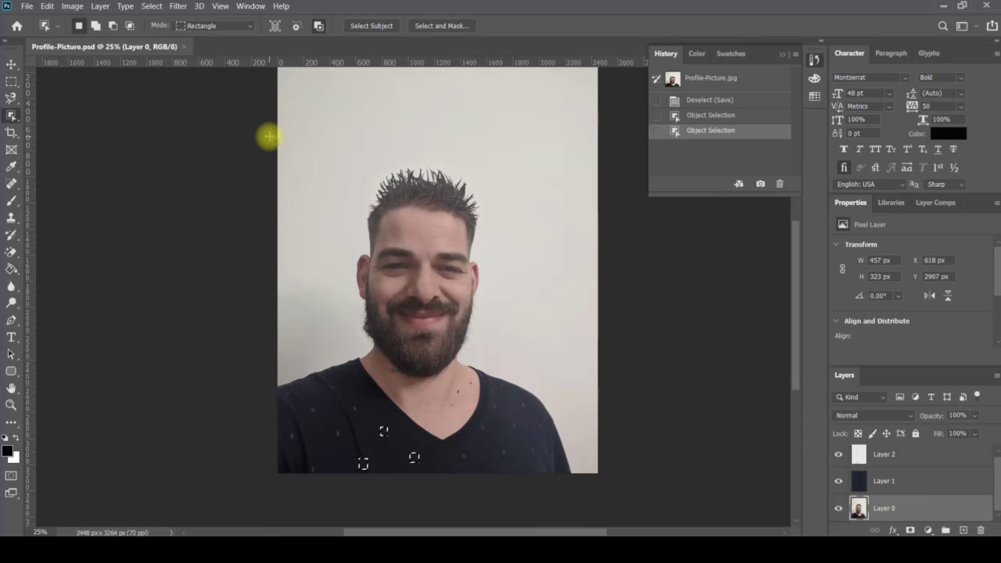
{"action": "left_click_drag", "start_coordinate": [279, 136], "coordinate": [584, 490]}
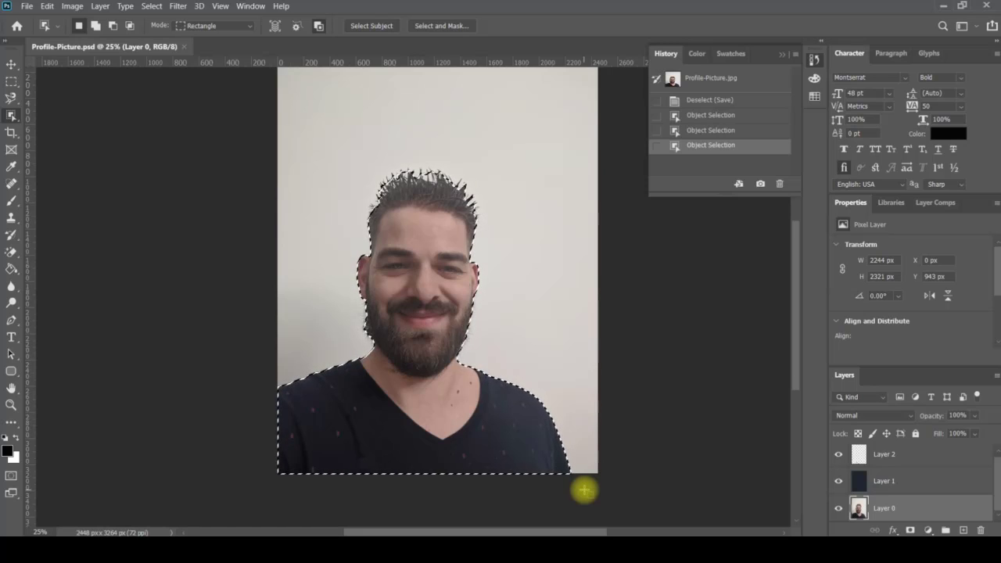
- Copy the selected man onto a new layer above Layer 0 and hide Layer 0
{"action": "key", "text": "z"}
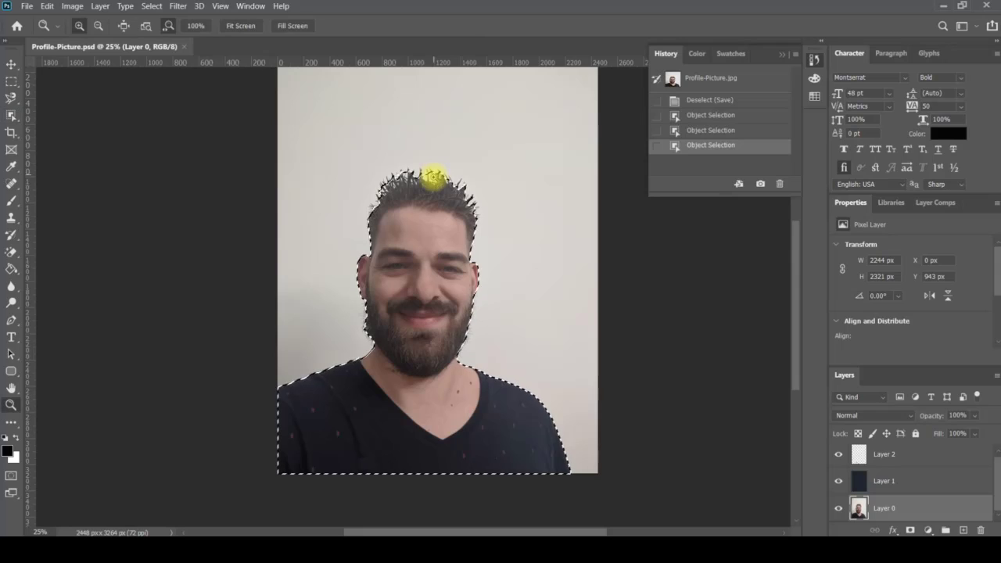
{"action": "left_click", "coordinate": [434, 177]}
{"action": "left_click", "coordinate": [435, 180]}
{"action": "left_click", "coordinate": [435, 185]}
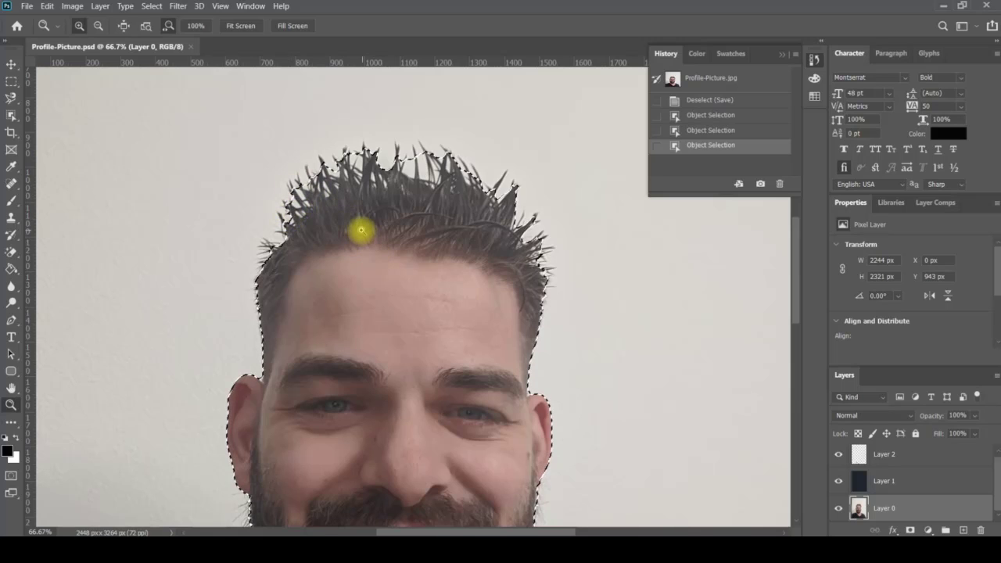
{"action": "key", "text": "ctrl+c"}
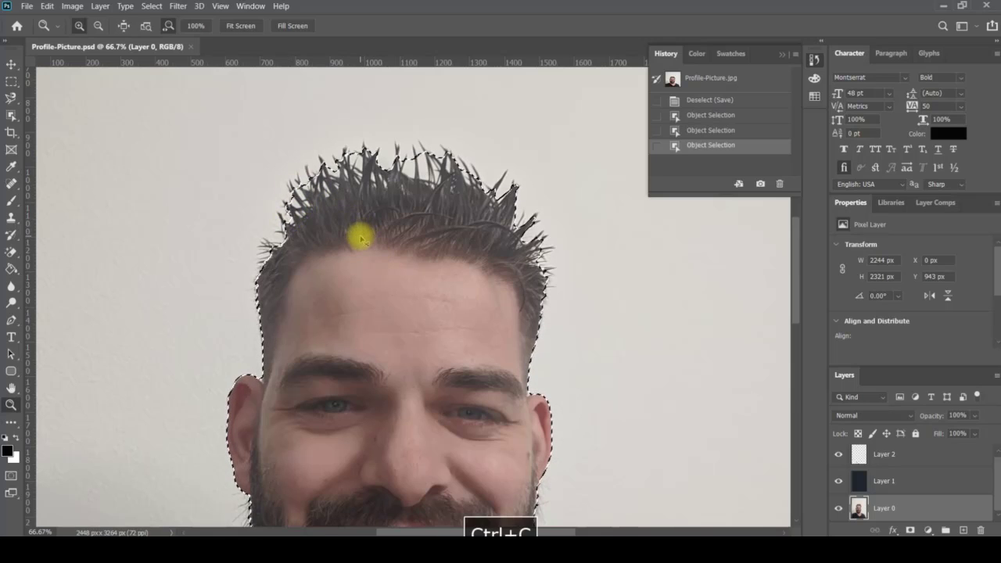
{"action": "left_click", "coordinate": [963, 530]}
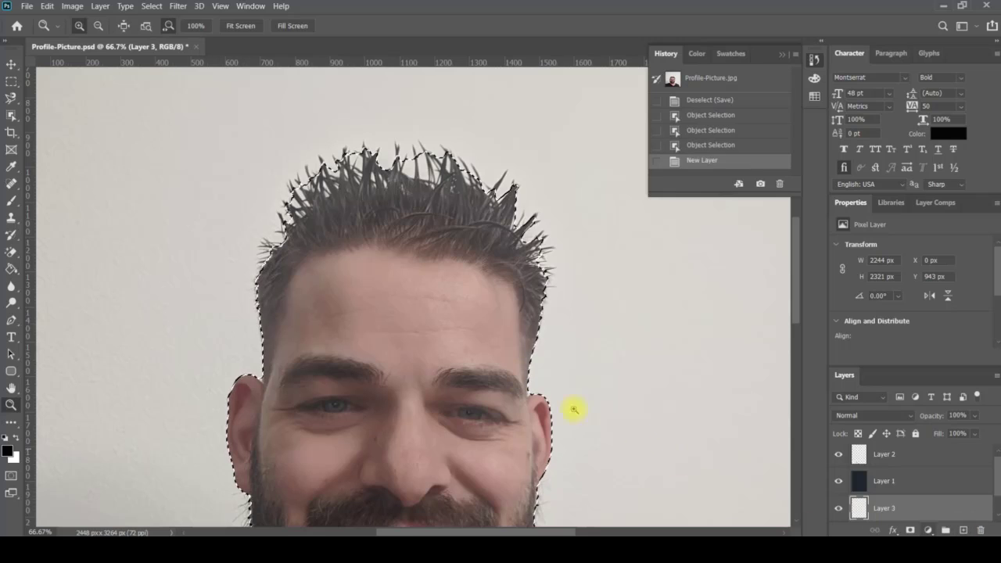
{"action": "key", "text": "ctrl+v"}
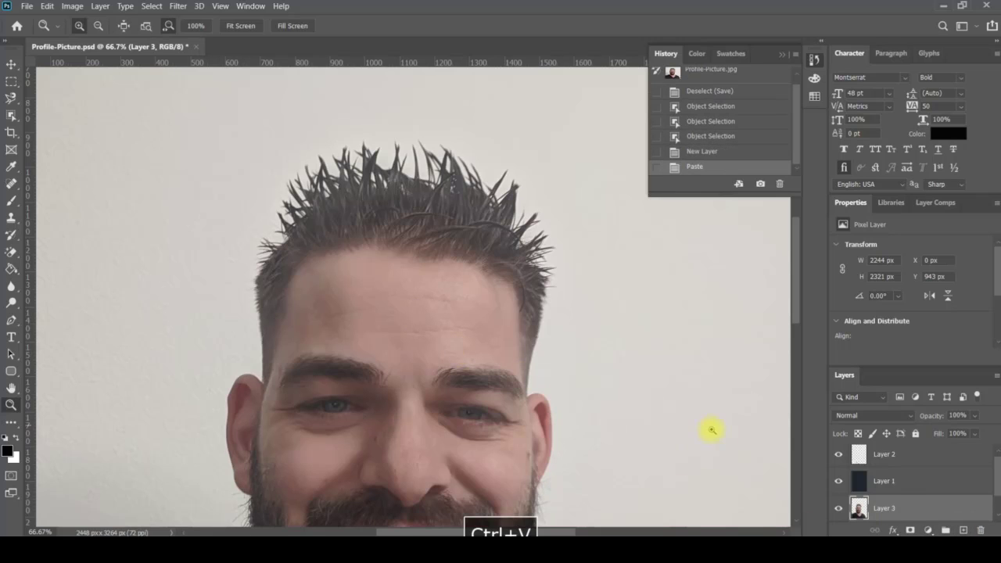
{"action": "scroll", "coordinate": [894, 487], "scroll_direction": "down", "scroll_amount": 1}
{"action": "left_click", "coordinate": [838, 508]}
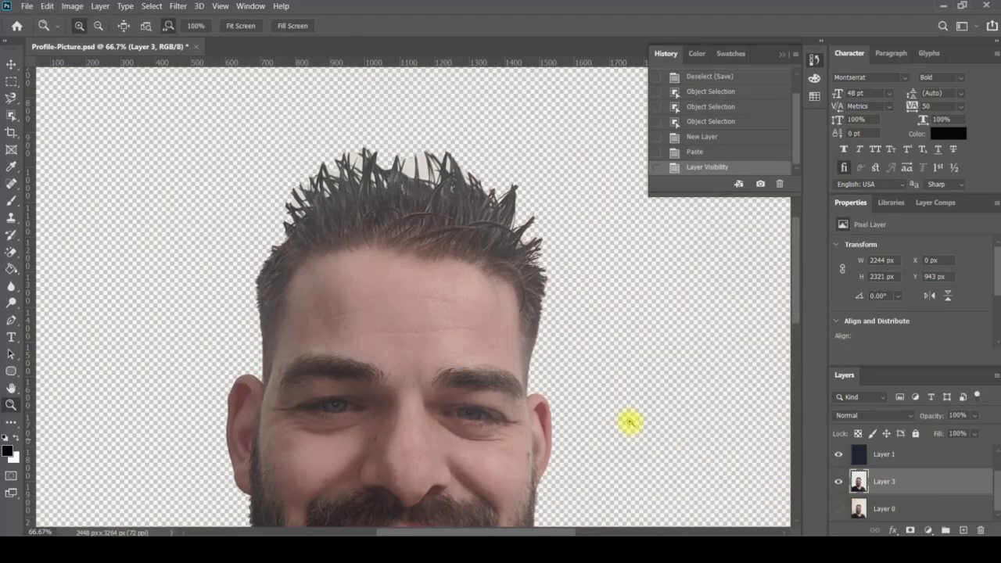
- Examine the cutout's edges around the hair, ears, beard and shoulders against the transparent background
{"action": "scroll", "coordinate": [604, 408], "scroll_direction": "down", "scroll_amount": 3}
{"action": "key", "text": "space"}
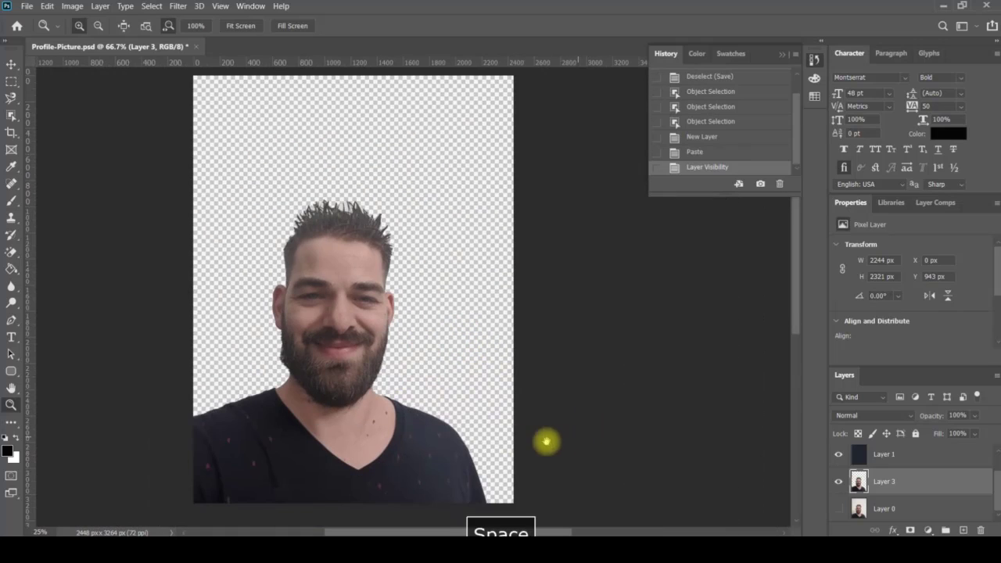
{"action": "scroll", "coordinate": [352, 218], "scroll_direction": "up", "scroll_amount": 3}
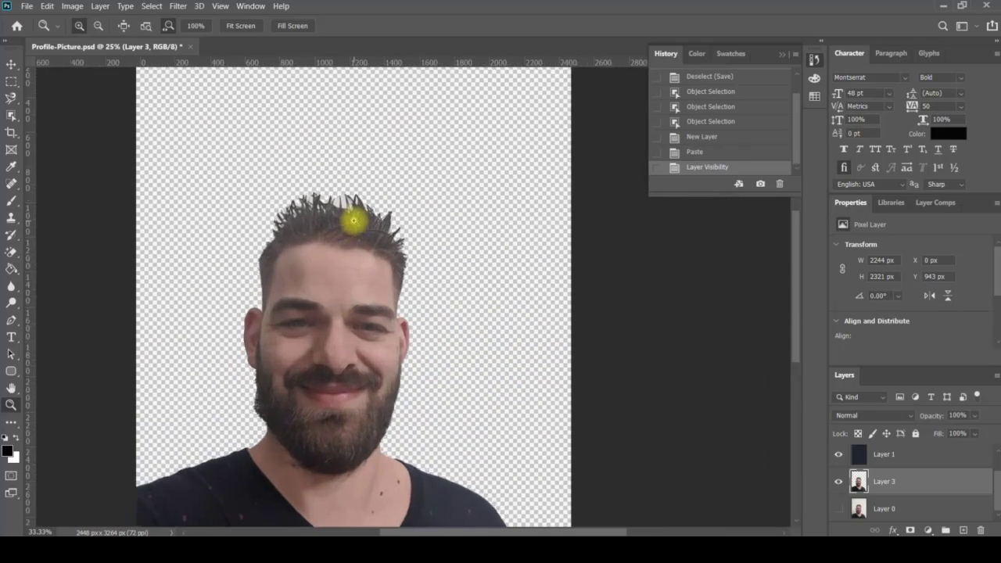
{"action": "left_click_drag", "start_coordinate": [252, 221], "coordinate": [284, 83]}
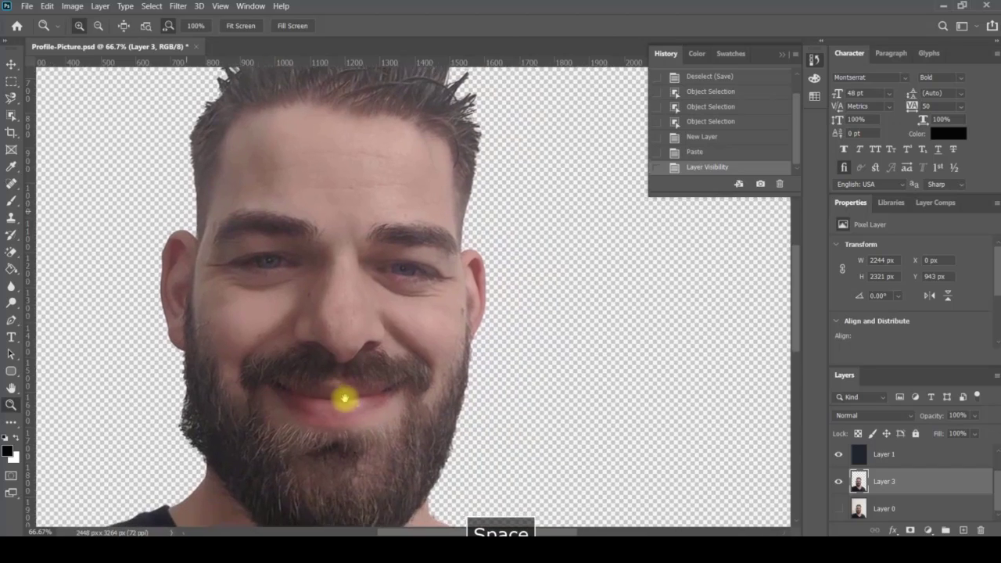
{"action": "left_click_drag", "start_coordinate": [346, 399], "coordinate": [414, 65]}
{"action": "left_click_drag", "start_coordinate": [393, 386], "coordinate": [78, 345]}
{"action": "left_click_drag", "start_coordinate": [384, 337], "coordinate": [537, 331]}
{"action": "scroll", "coordinate": [373, 268], "scroll_direction": "down", "scroll_amount": 2}
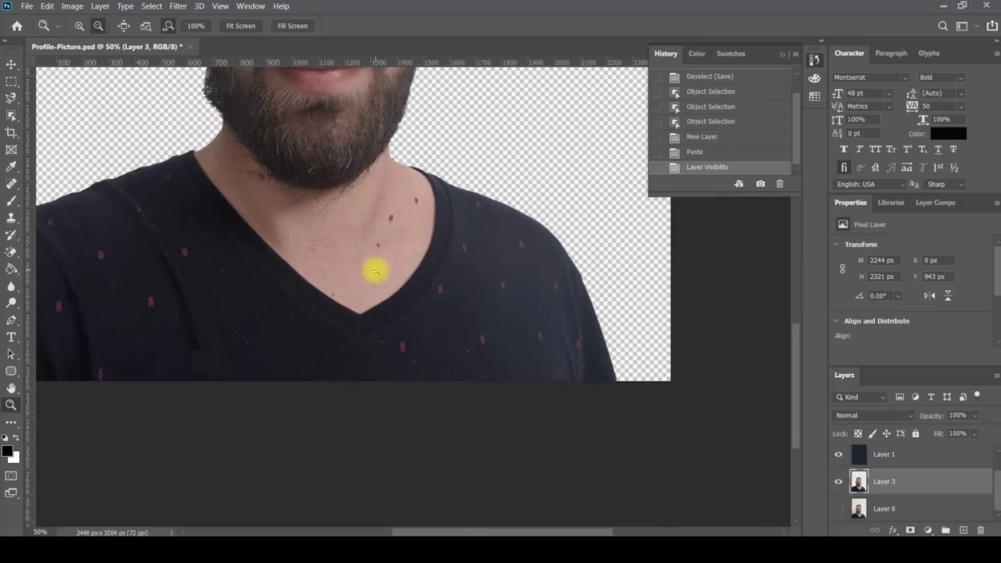
{"action": "left_click_drag", "start_coordinate": [382, 259], "coordinate": [391, 415]}
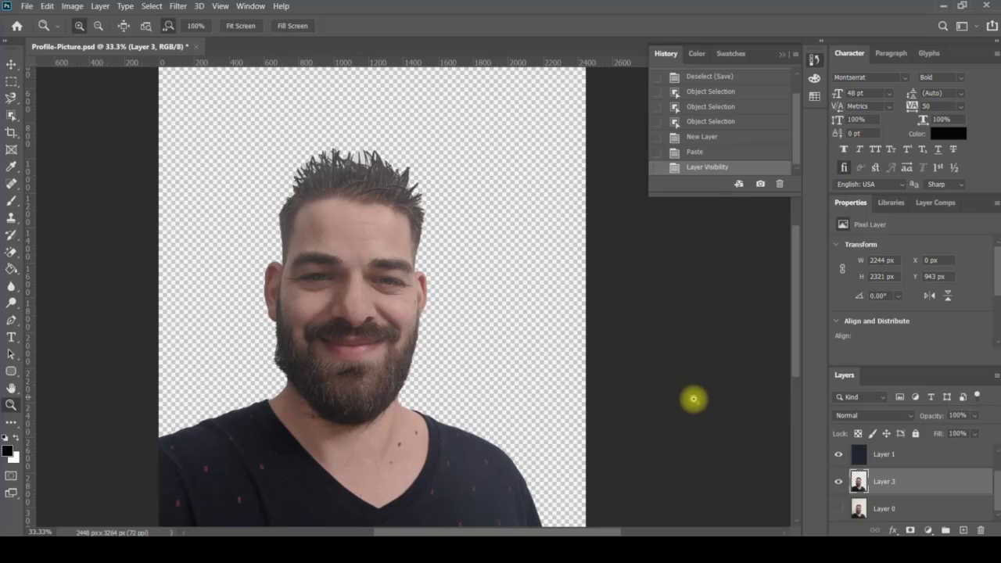
- Move Layer 1 beneath the cutout on Layer 3 and hide it
{"action": "left_click_drag", "start_coordinate": [864, 454], "coordinate": [881, 501]}
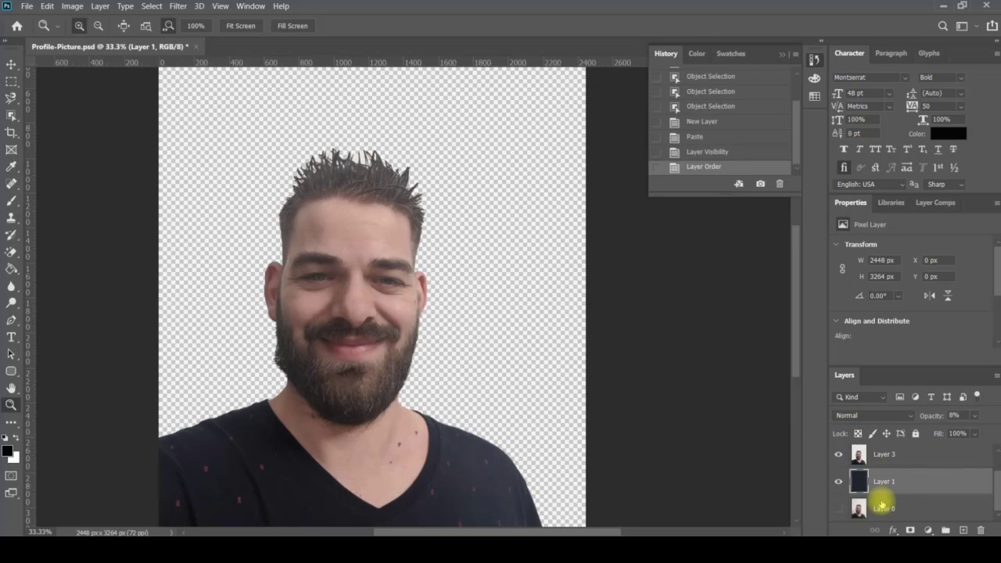
{"action": "left_click", "coordinate": [839, 481]}
- Add a new layer directly below the cutout on Layer 3 and fill it with black using the Paint Bucket
{"action": "left_click", "coordinate": [927, 458]}
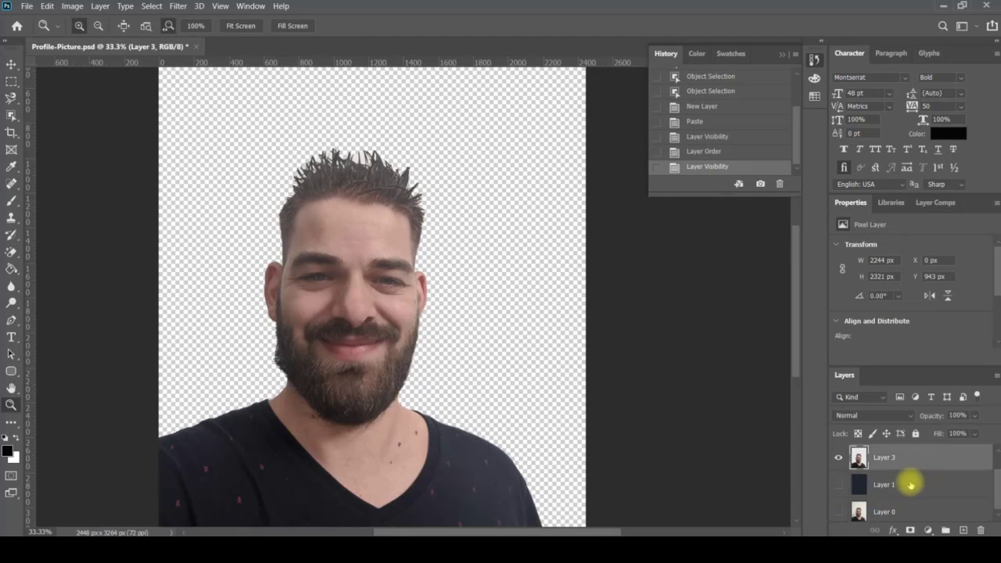
{"action": "left_click", "coordinate": [964, 530]}
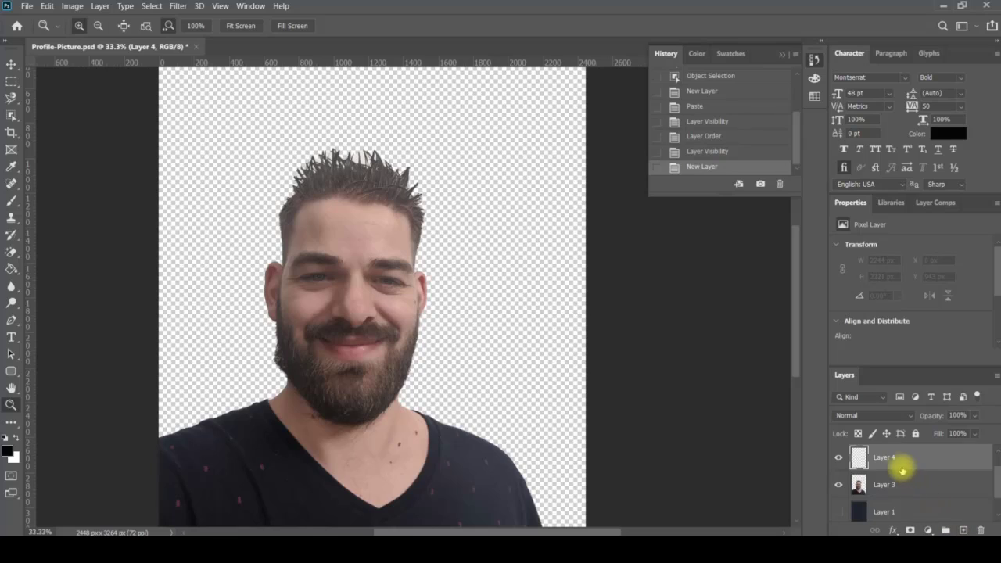
{"action": "left_click_drag", "start_coordinate": [895, 460], "coordinate": [892, 494]}
{"action": "key", "text": "g"}
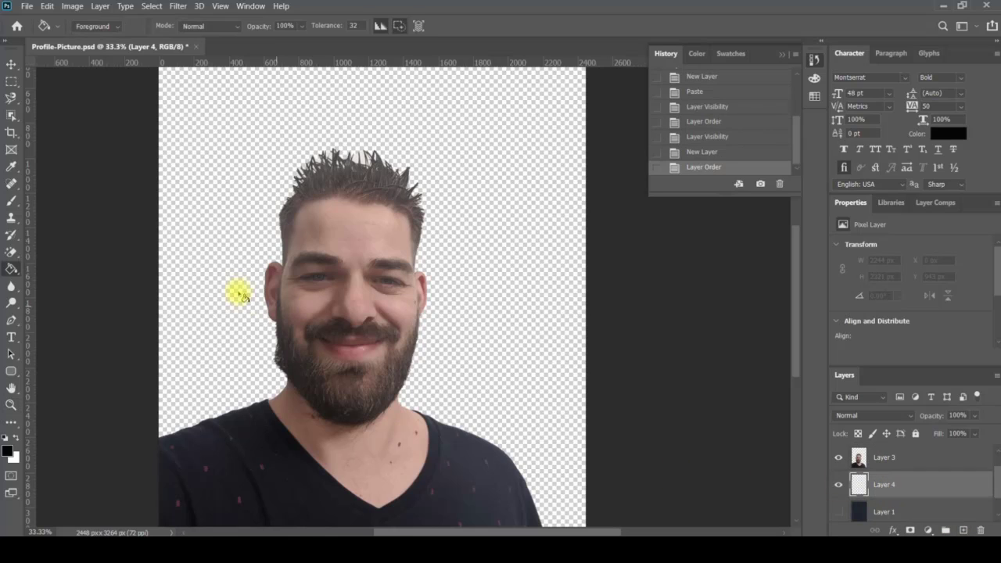
{"action": "left_click", "coordinate": [235, 286]}
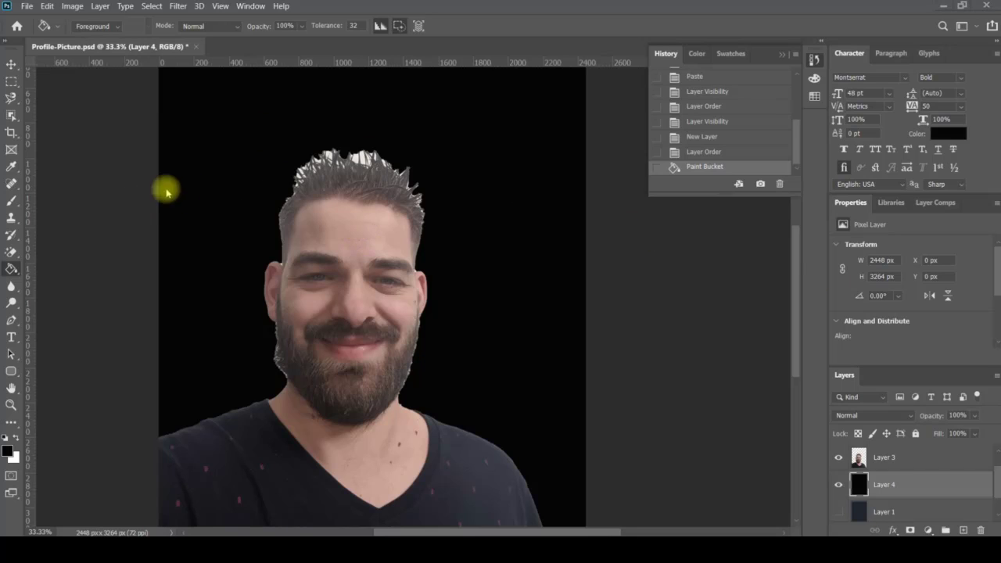
- Try to select the man with the Quick Selection Tool while the black Layer 4 is active
{"action": "left_click", "coordinate": [11, 117]}
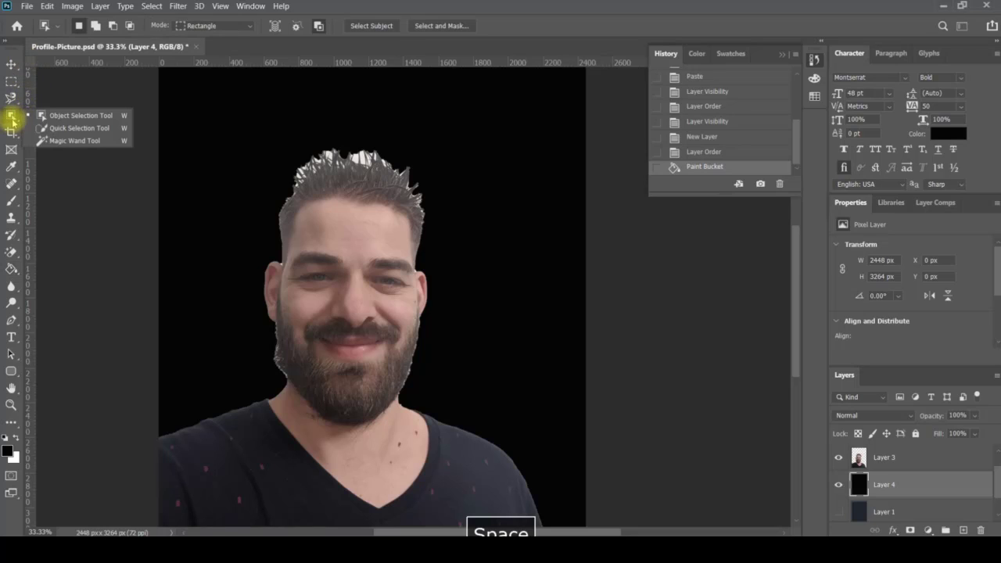
{"action": "left_click", "coordinate": [76, 129]}
{"action": "mouse_move", "coordinate": [222, 169]}
{"action": "left_mouse_down"}
{"action": "mouse_move", "coordinate": [309, 174]}
{"action": "mouse_move", "coordinate": [384, 212]}
{"action": "mouse_move", "coordinate": [415, 259]}
{"action": "mouse_move", "coordinate": [407, 339]}
{"action": "left_mouse_up"}
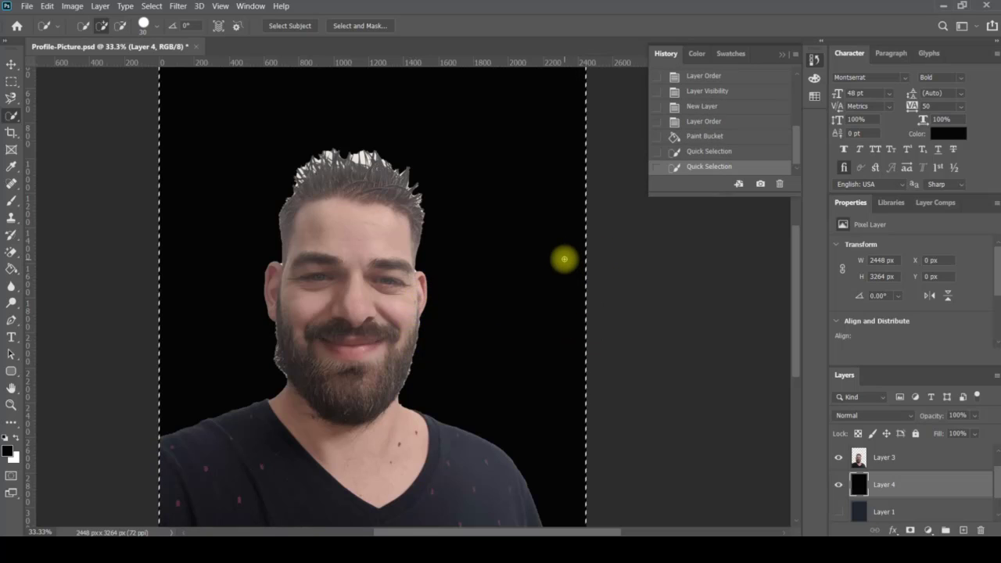
- Hide the black Layer 4 and clear the selection
{"action": "left_click", "coordinate": [838, 485]}
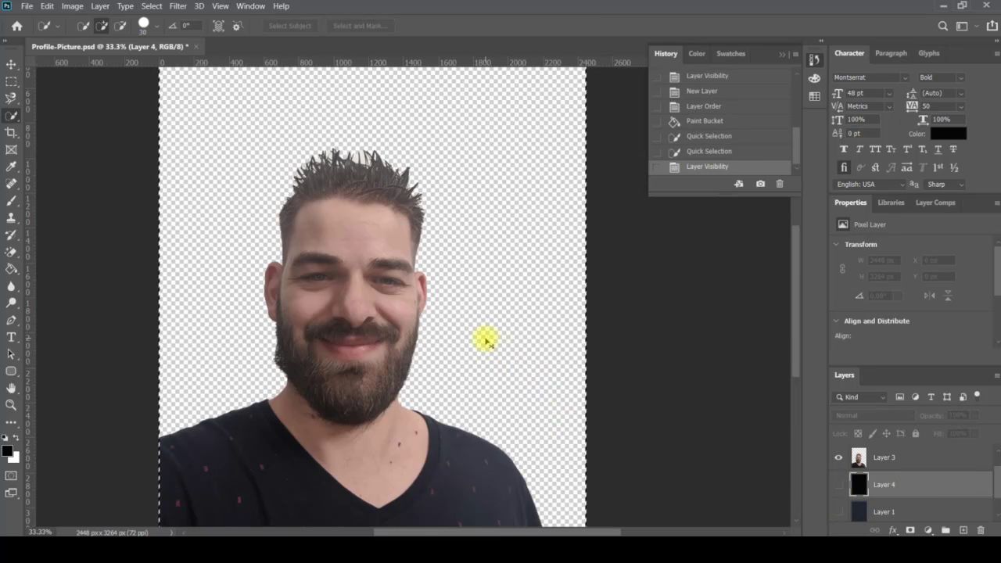
{"action": "key", "text": "ctrl+d"}
- Try to select the hair and face with a Quick Selection stroke on hidden Layer 4, and clear the selection
{"action": "scroll", "coordinate": [417, 346], "scroll_direction": "up", "scroll_amount": 2}
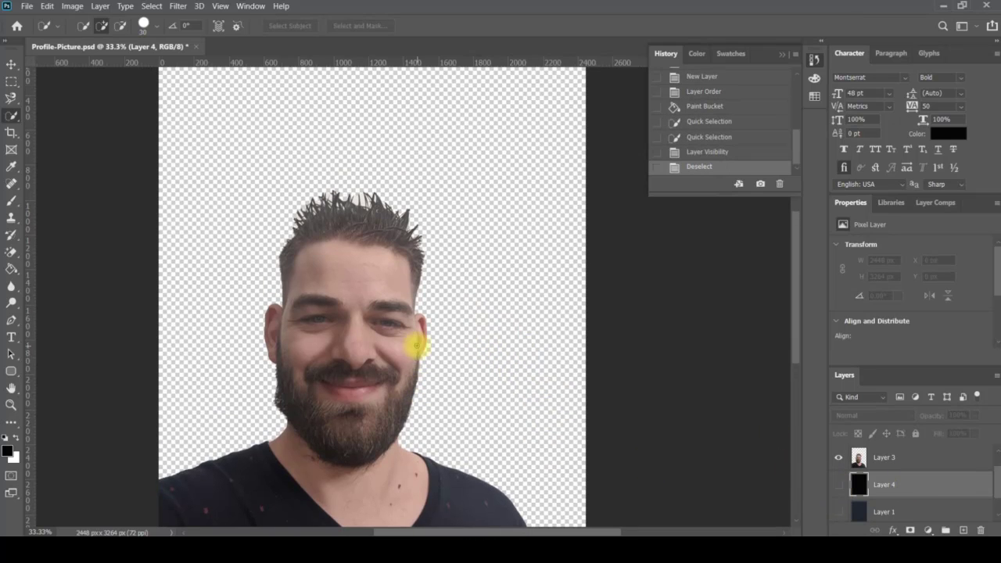
{"action": "key", "text": "ctrl+space"}
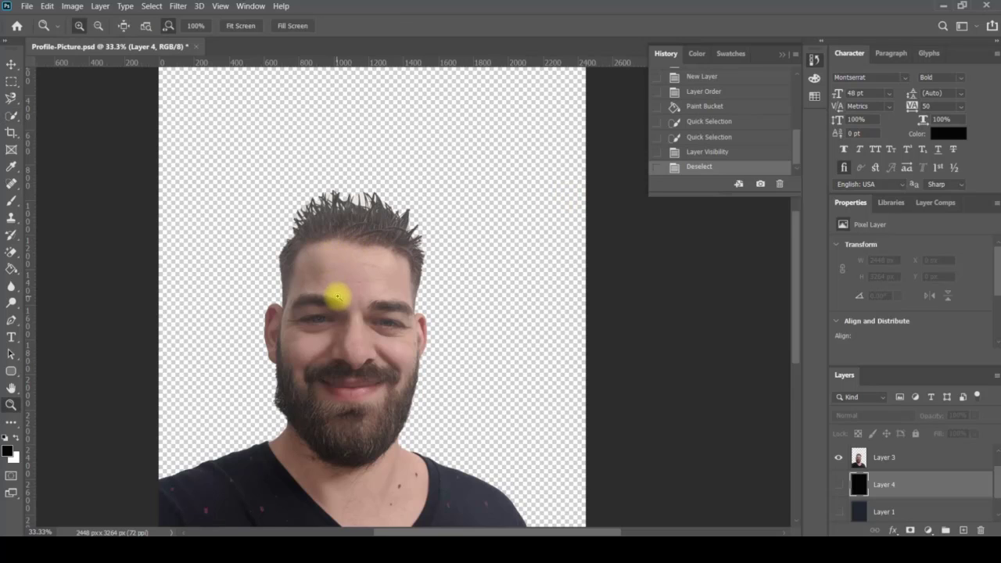
{"action": "left_click", "coordinate": [336, 293]}
{"action": "left_click_drag", "start_coordinate": [361, 203], "coordinate": [365, 324]}
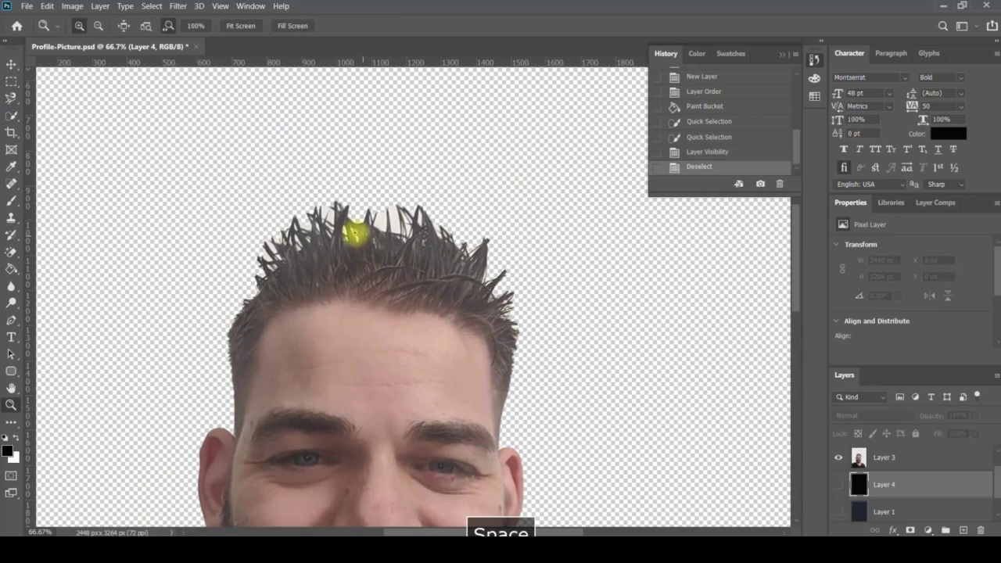
{"action": "left_click", "coordinate": [13, 117]}
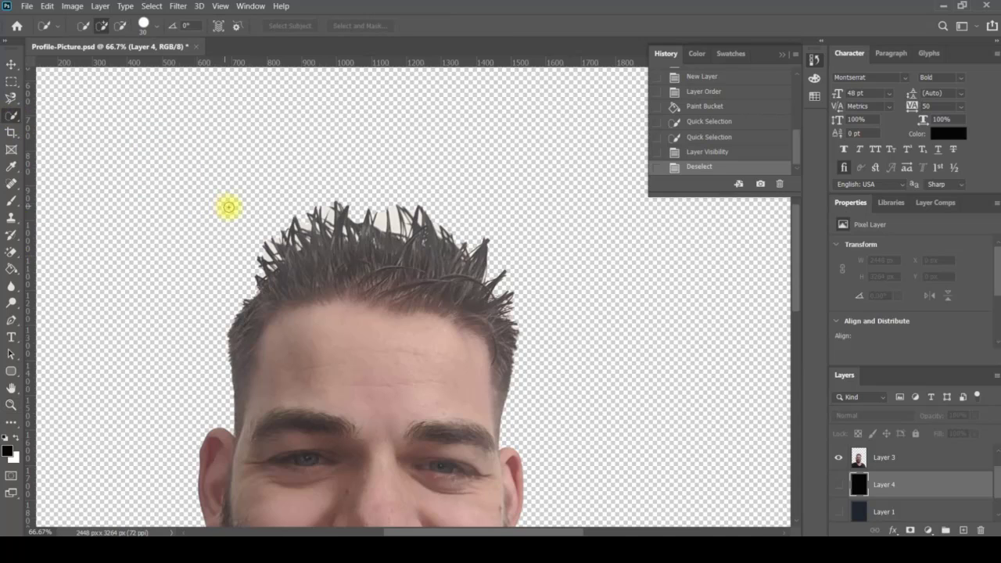
{"action": "mouse_move", "coordinate": [302, 235]}
{"action": "left_mouse_down"}
{"action": "mouse_move", "coordinate": [246, 355]}
{"action": "mouse_move", "coordinate": [239, 440]}
{"action": "mouse_move", "coordinate": [213, 434]}
{"action": "mouse_move", "coordinate": [205, 446]}
{"action": "mouse_move", "coordinate": [200, 513]}
{"action": "mouse_move", "coordinate": [216, 535]}
{"action": "mouse_move", "coordinate": [290, 514]}
{"action": "mouse_move", "coordinate": [308, 524]}
{"action": "mouse_move", "coordinate": [401, 516]}
{"action": "mouse_move", "coordinate": [476, 461]}
{"action": "left_mouse_up"}
{"action": "key", "text": "z"}
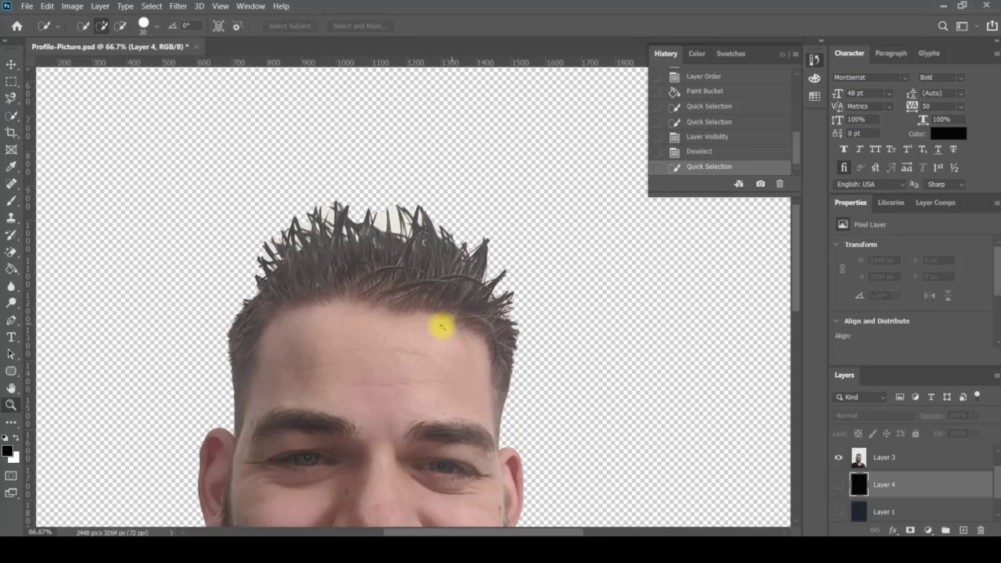
{"action": "left_click", "coordinate": [415, 344], "text": "alt"}
{"action": "key", "text": "space"}
{"action": "left_click_drag", "start_coordinate": [397, 364], "coordinate": [352, 230]}
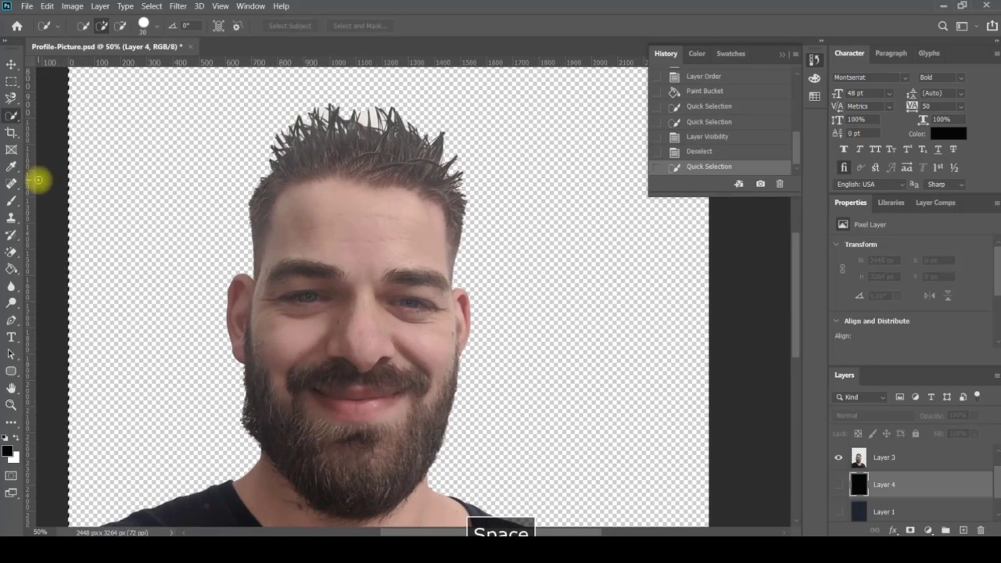
{"action": "key", "text": "ctrl+d"}
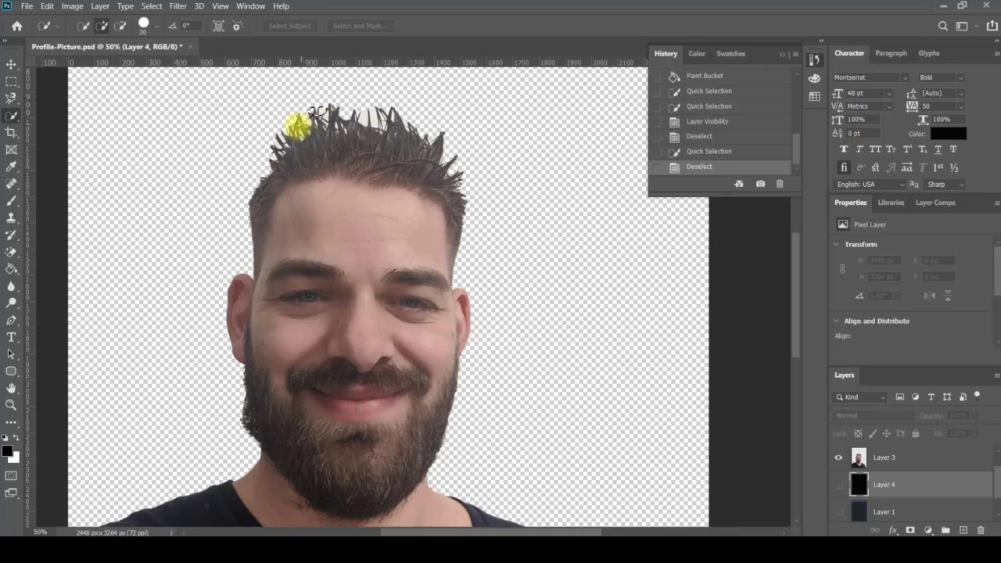
- Try Quick Selection again across the hair and near the eyebrow on Layer 4, clearing the selection after each attempt
{"action": "mouse_move", "coordinate": [287, 144]}
{"action": "left_mouse_down"}
{"action": "mouse_move", "coordinate": [283, 195]}
{"action": "mouse_move", "coordinate": [331, 143]}
{"action": "mouse_move", "coordinate": [344, 111]}
{"action": "mouse_move", "coordinate": [367, 112]}
{"action": "mouse_move", "coordinate": [401, 115]}
{"action": "mouse_move", "coordinate": [446, 145]}
{"action": "mouse_move", "coordinate": [468, 180]}
{"action": "left_mouse_up"}
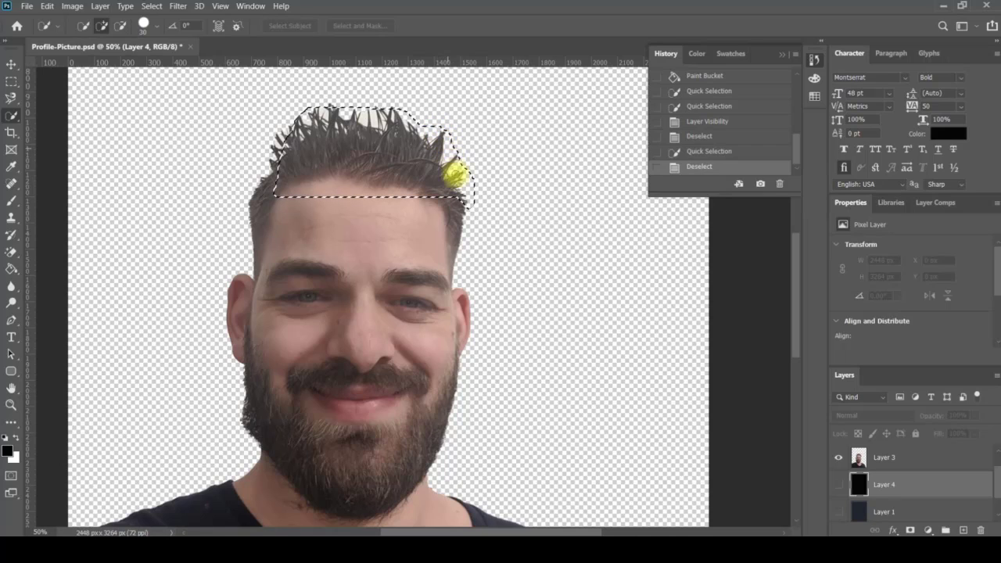
{"action": "key", "text": "ctrl+d"}
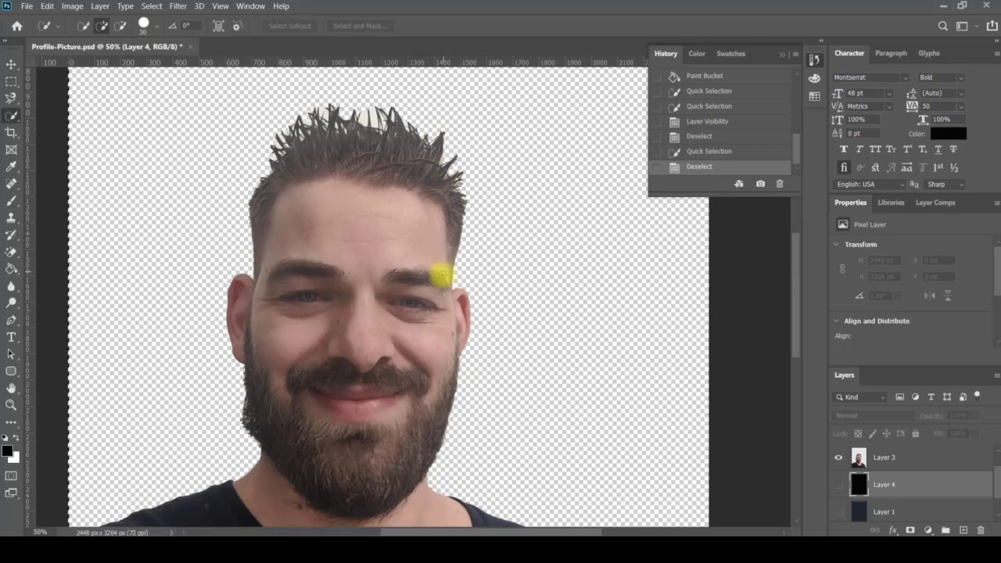
{"action": "left_click", "coordinate": [446, 279]}
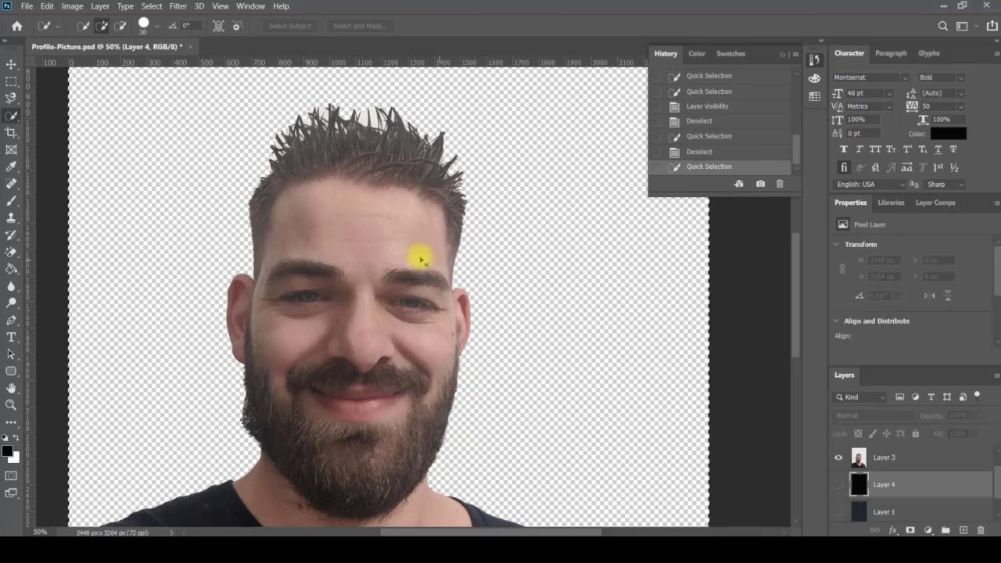
{"action": "key", "text": "ctrl+d"}
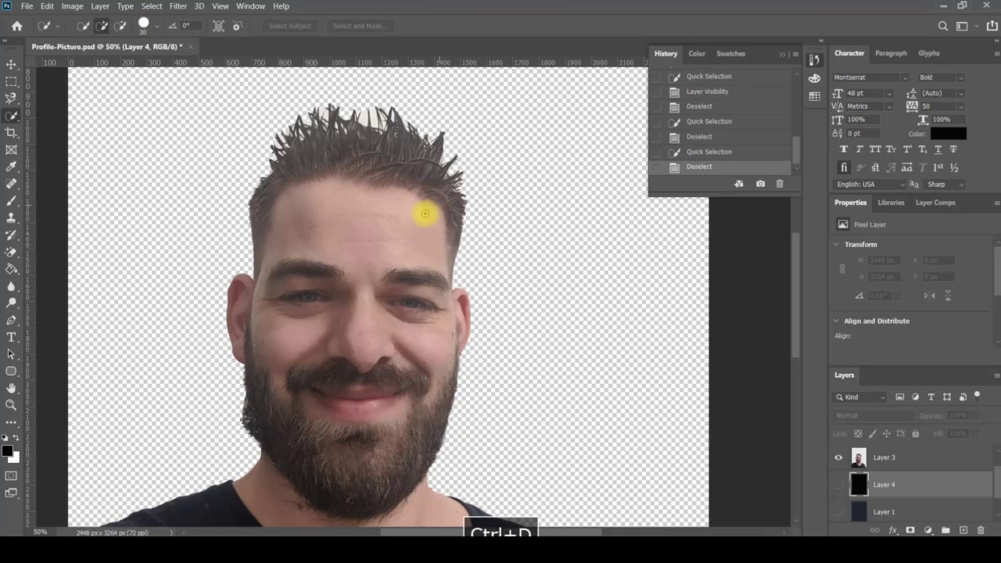
- Try to select the hair and the side of the head with Quick Selection strokes on Layer 4, and undo the selection
{"action": "key", "text": "z"}
{"action": "left_click", "coordinate": [348, 177]}
{"action": "left_click", "coordinate": [349, 166]}
{"action": "left_click", "coordinate": [351, 275]}
{"action": "key", "text": "space"}
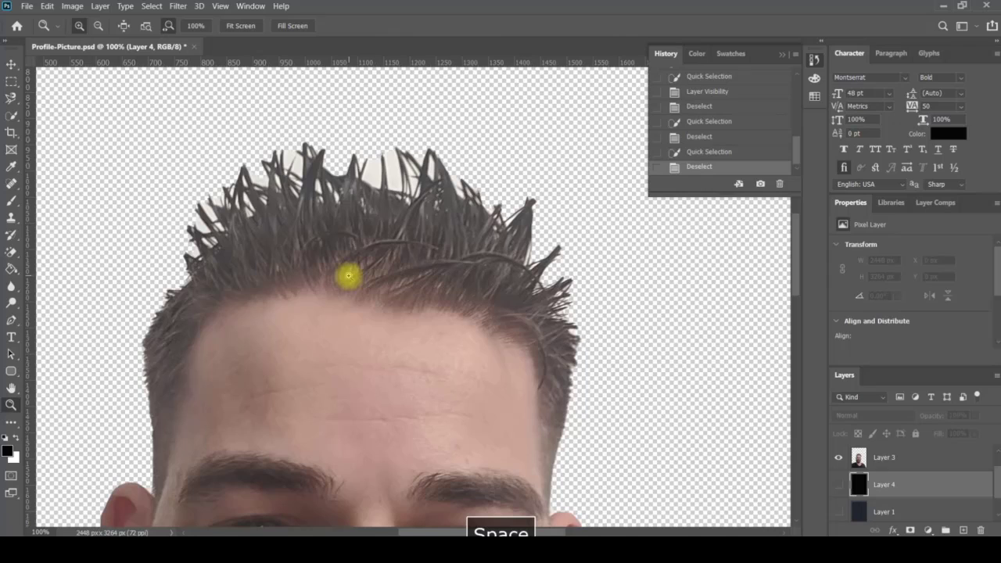
{"action": "left_click", "coordinate": [11, 115]}
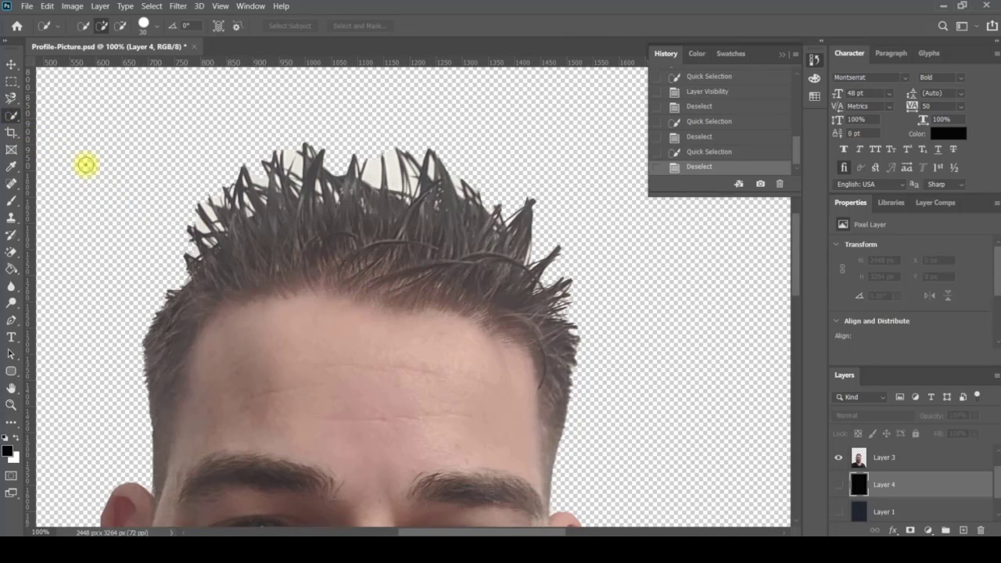
{"action": "mouse_move", "coordinate": [147, 346]}
{"action": "left_mouse_down"}
{"action": "mouse_move", "coordinate": [202, 238]}
{"action": "mouse_move", "coordinate": [204, 211]}
{"action": "mouse_move", "coordinate": [182, 244]}
{"action": "mouse_move", "coordinate": [249, 165]}
{"action": "mouse_move", "coordinate": [369, 151]}
{"action": "left_mouse_up"}
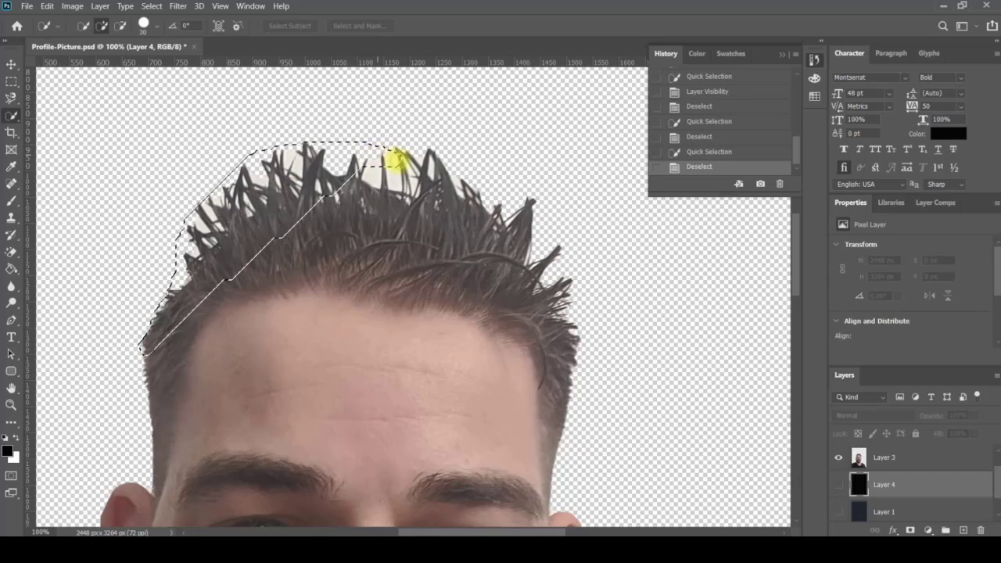
{"action": "mouse_move", "coordinate": [429, 166]}
{"action": "left_mouse_down"}
{"action": "mouse_move", "coordinate": [476, 202]}
{"action": "mouse_move", "coordinate": [533, 227]}
{"action": "mouse_move", "coordinate": [506, 195]}
{"action": "left_mouse_up"}
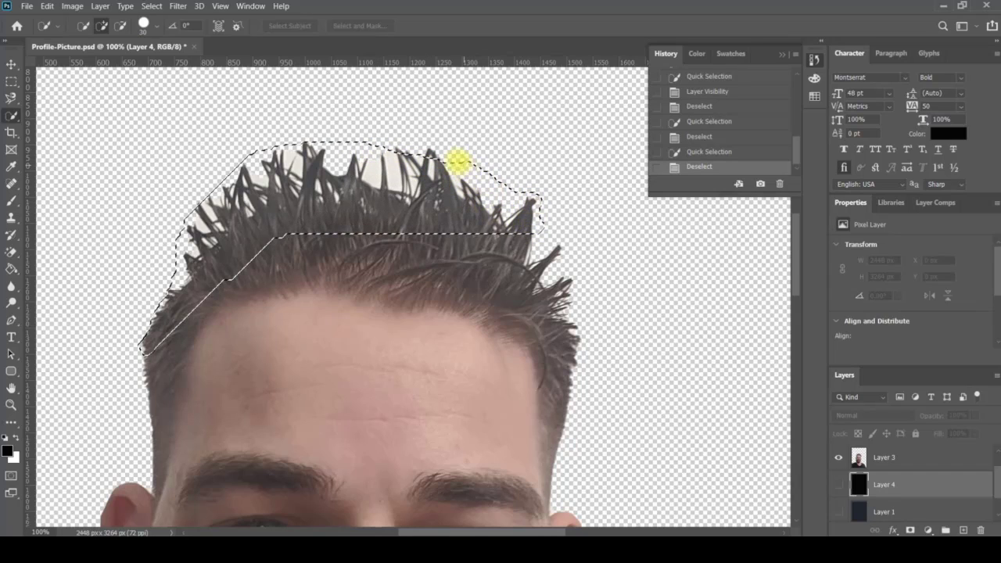
{"action": "mouse_move", "coordinate": [458, 161]}
{"action": "left_mouse_down"}
{"action": "mouse_move", "coordinate": [430, 157]}
{"action": "mouse_move", "coordinate": [400, 252]}
{"action": "mouse_move", "coordinate": [427, 286]}
{"action": "mouse_move", "coordinate": [493, 306]}
{"action": "mouse_move", "coordinate": [509, 322]}
{"action": "left_mouse_up"}
{"action": "mouse_move", "coordinate": [550, 344]}
{"action": "left_mouse_down"}
{"action": "mouse_move", "coordinate": [542, 383]}
{"action": "mouse_move", "coordinate": [553, 472]}
{"action": "left_mouse_up"}
{"action": "left_click_drag", "start_coordinate": [553, 422], "coordinate": [545, 384]}
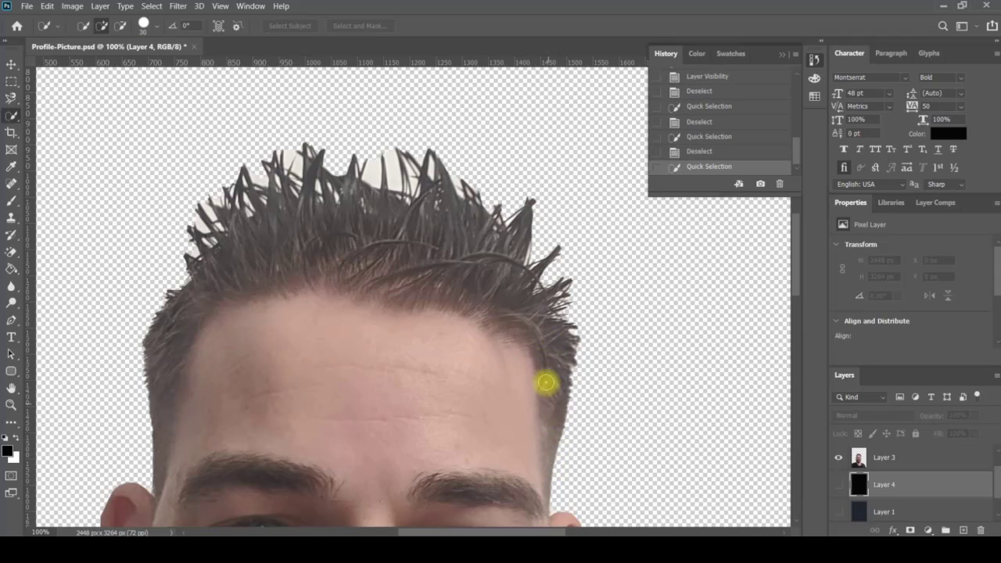
{"action": "key", "text": "ctrl+z"}
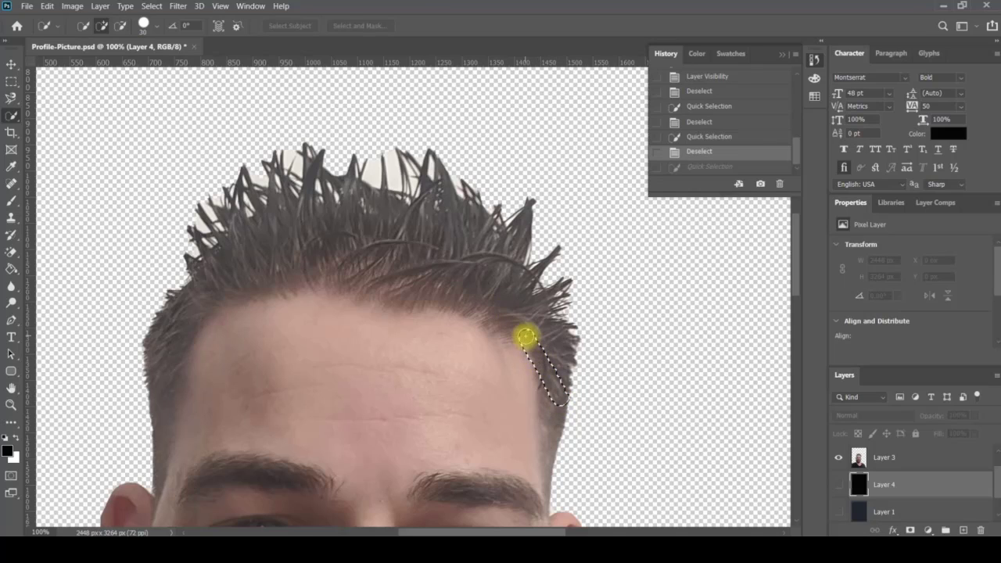
- Select the hair from the temple to the middle of the hairline with Quick Selection strokes
{"action": "left_click_drag", "start_coordinate": [525, 337], "coordinate": [560, 353]}
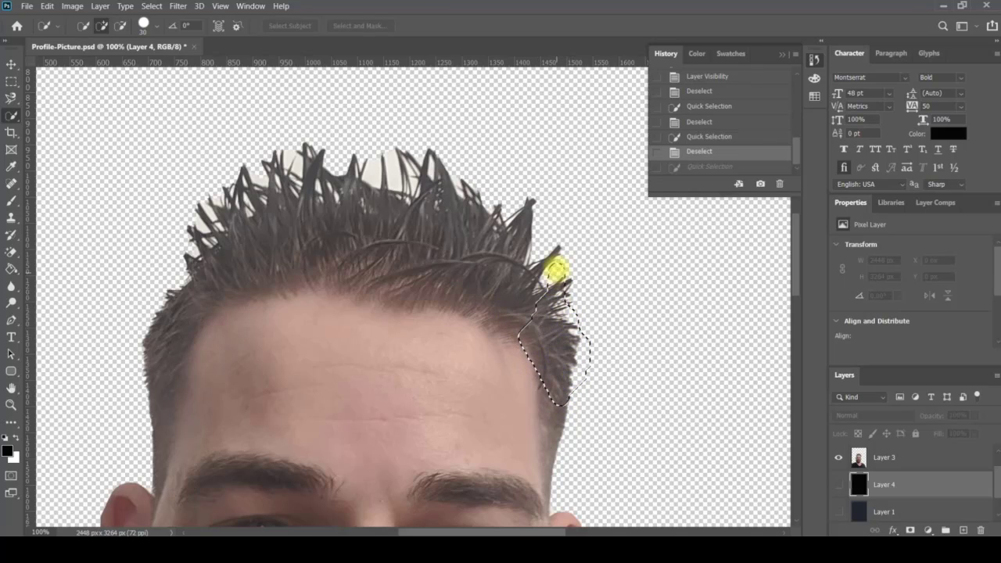
{"action": "mouse_move", "coordinate": [537, 230]}
{"action": "left_mouse_down"}
{"action": "mouse_move", "coordinate": [460, 218]}
{"action": "mouse_move", "coordinate": [456, 258]}
{"action": "mouse_move", "coordinate": [480, 305]}
{"action": "mouse_move", "coordinate": [448, 304]}
{"action": "mouse_move", "coordinate": [408, 276]}
{"action": "mouse_move", "coordinate": [414, 230]}
{"action": "mouse_move", "coordinate": [460, 169]}
{"action": "left_mouse_up"}
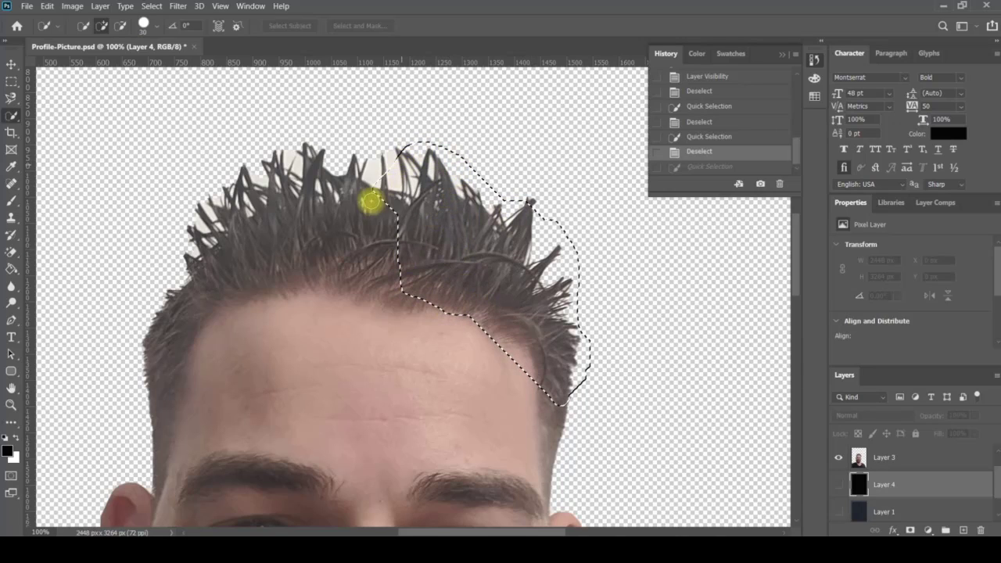
{"action": "mouse_move", "coordinate": [371, 201]}
{"action": "left_mouse_down"}
{"action": "mouse_move", "coordinate": [352, 234]}
{"action": "mouse_move", "coordinate": [337, 293]}
{"action": "left_mouse_up"}
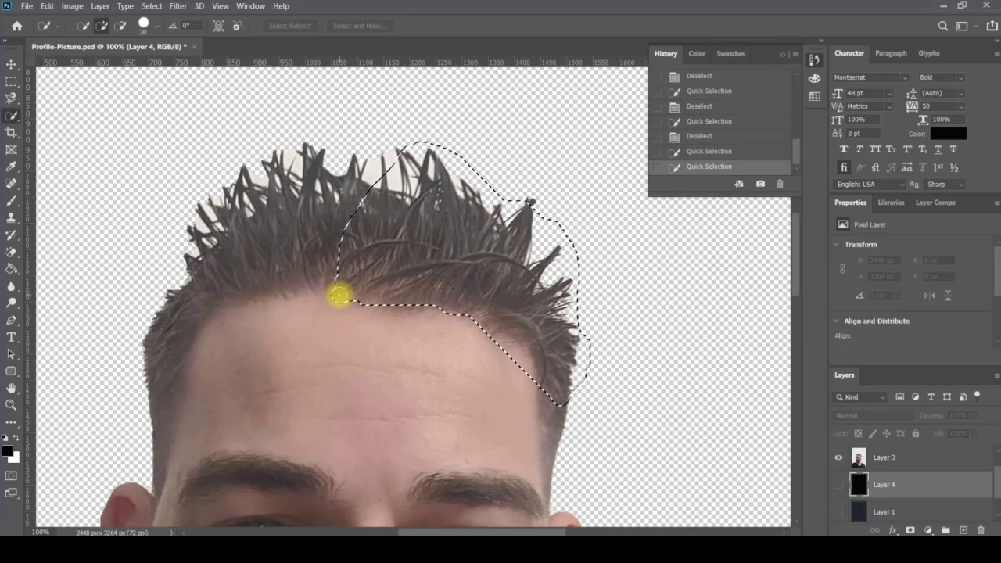
- Fill the hair selection with black on a new layer below Layer 3 and clear the selection
{"action": "left_click", "coordinate": [963, 530]}
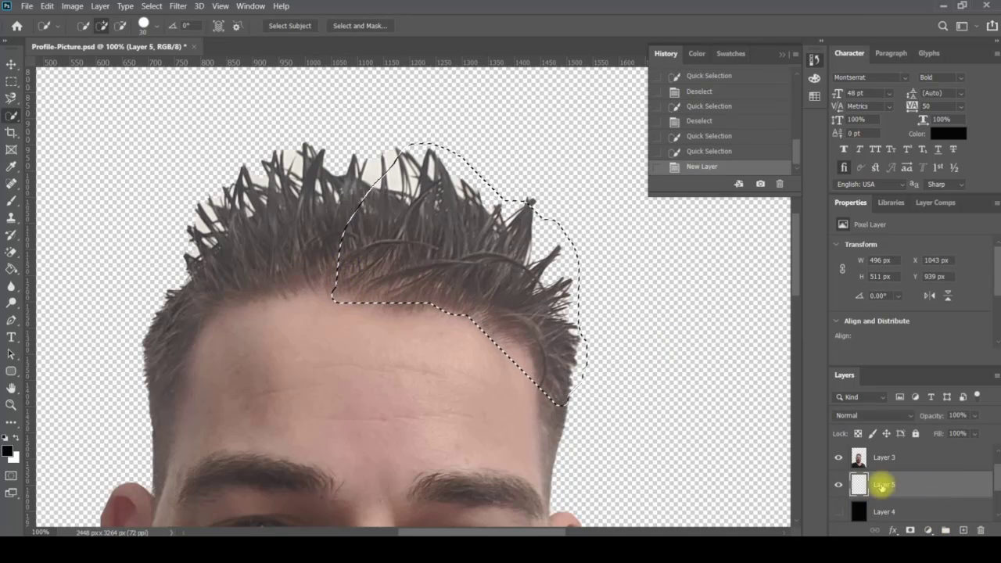
{"action": "key", "text": "g"}
{"action": "left_click", "coordinate": [437, 226]}
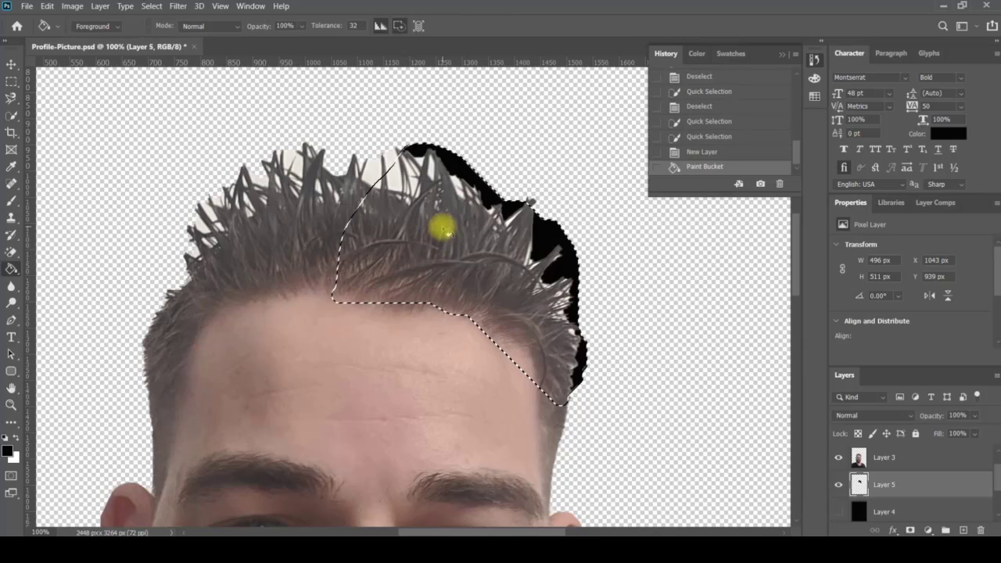
{"action": "left_click", "coordinate": [442, 232]}
{"action": "key", "text": "ctrl+d"}
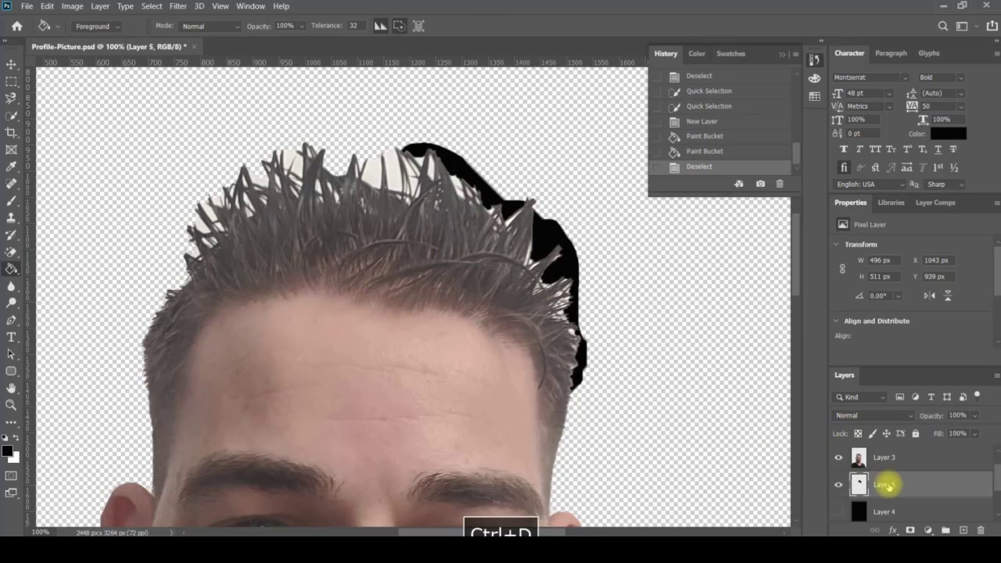
- Move the black-filled Layer 5 above Layer 3 and lower its opacity to 12%
{"action": "left_click_drag", "start_coordinate": [887, 480], "coordinate": [883, 451]}
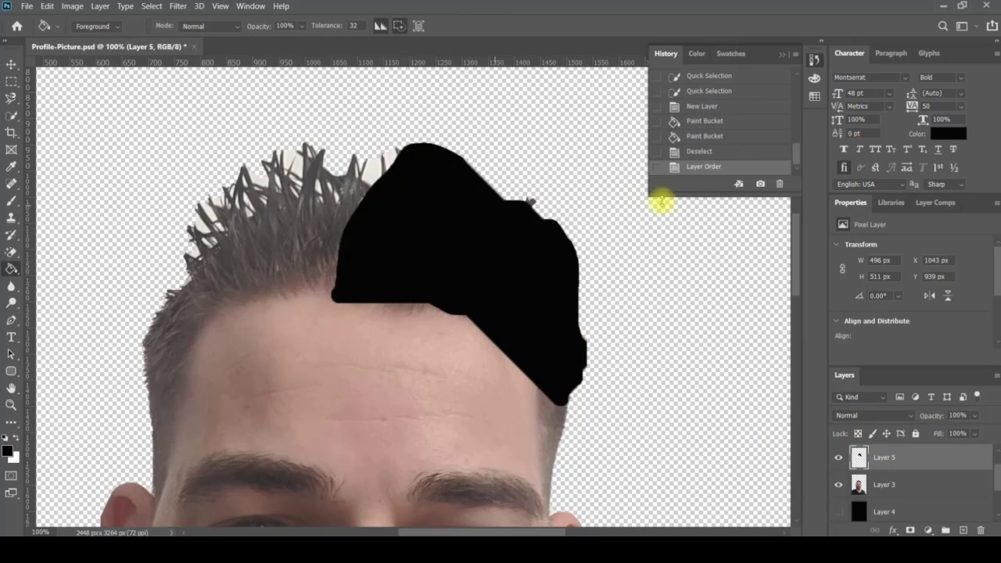
{"action": "left_click", "coordinate": [974, 416]}
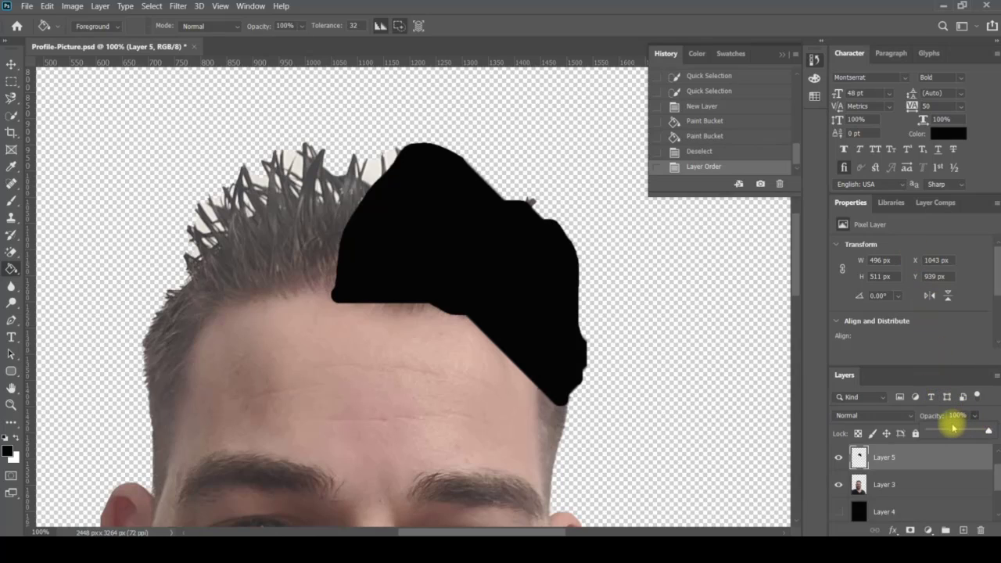
{"action": "left_click", "coordinate": [953, 430]}
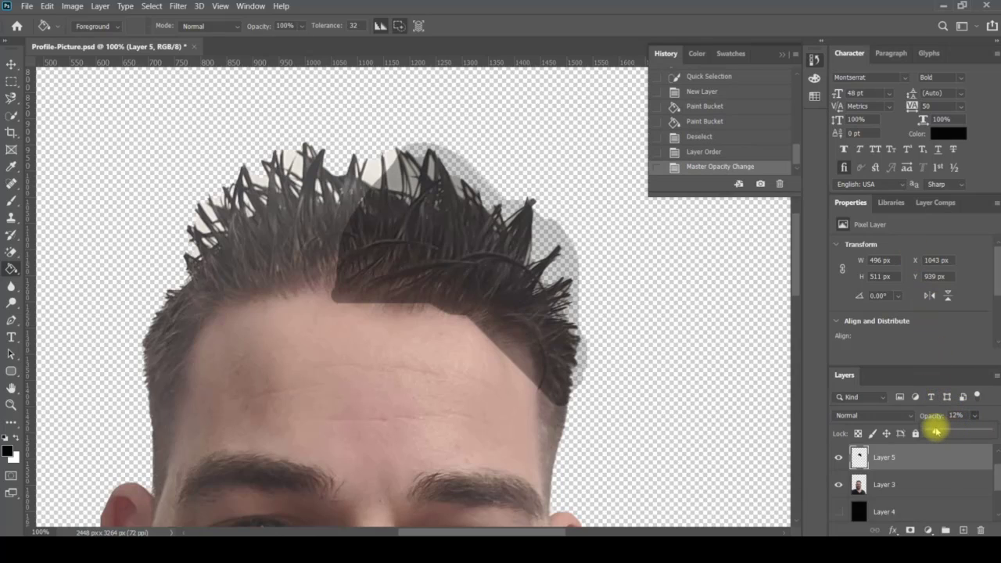
{"action": "left_click", "coordinate": [493, 281]}
{"action": "left_click", "coordinate": [477, 273]}
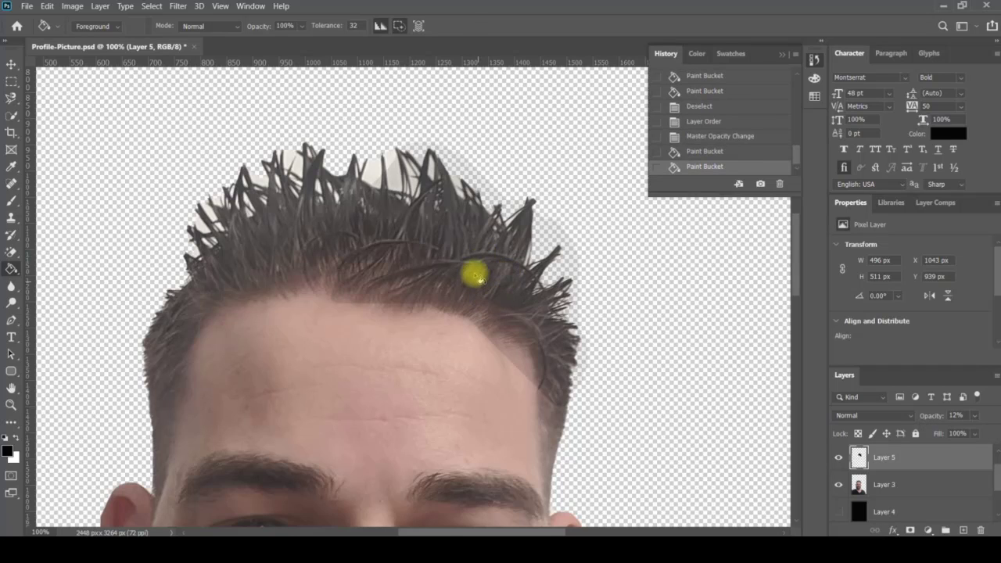
- Shift the dark Layer 5 overlay slightly over the hair and delete that layer
{"action": "key", "text": "v"}
{"action": "mouse_move", "coordinate": [473, 266]}
{"action": "left_mouse_down"}
{"action": "mouse_move", "coordinate": [484, 235]}
{"action": "mouse_move", "coordinate": [475, 268]}
{"action": "left_mouse_up"}
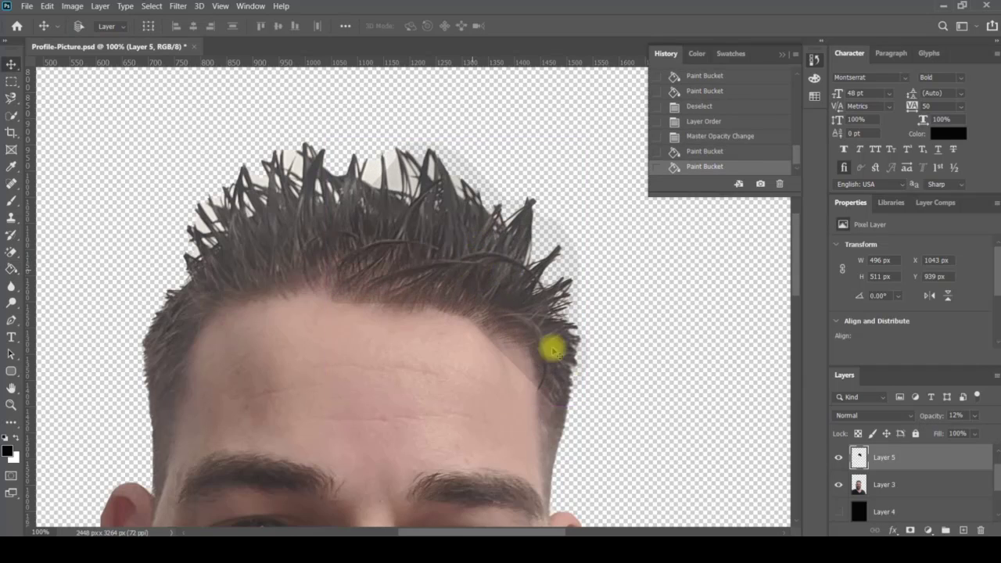
{"action": "key", "text": "z"}
{"action": "left_click", "coordinate": [469, 344], "text": "alt"}
{"action": "left_click", "coordinate": [481, 333], "text": "alt"}
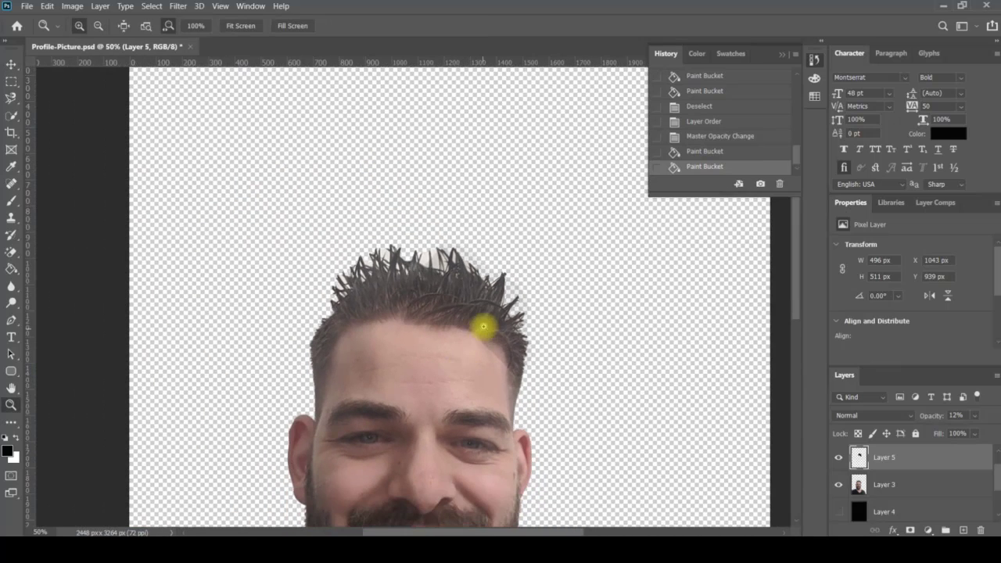
{"action": "key", "text": "v"}
{"action": "left_click_drag", "start_coordinate": [472, 308], "coordinate": [453, 290]}
{"action": "key", "text": "Delete"}
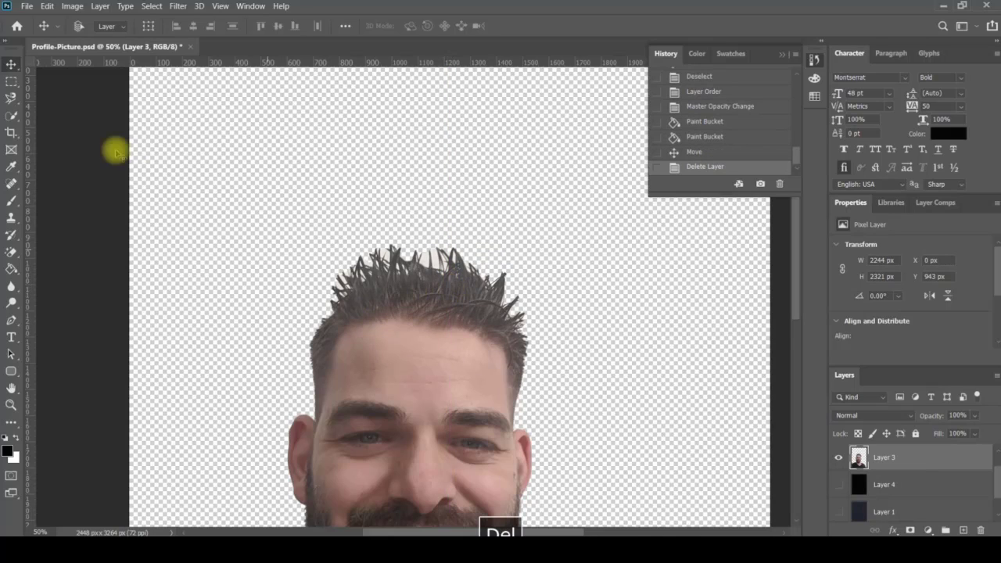
- Try the Magic Wand on the forehead of Layer 3, add its shaded side to the selection, and deselect
{"action": "left_click", "coordinate": [14, 119]}
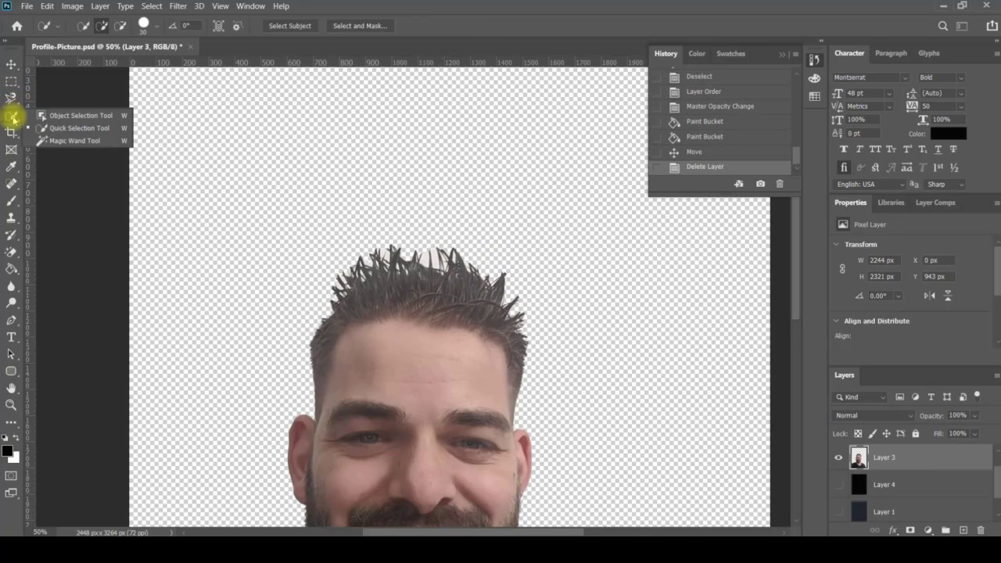
{"action": "left_click", "coordinate": [74, 140]}
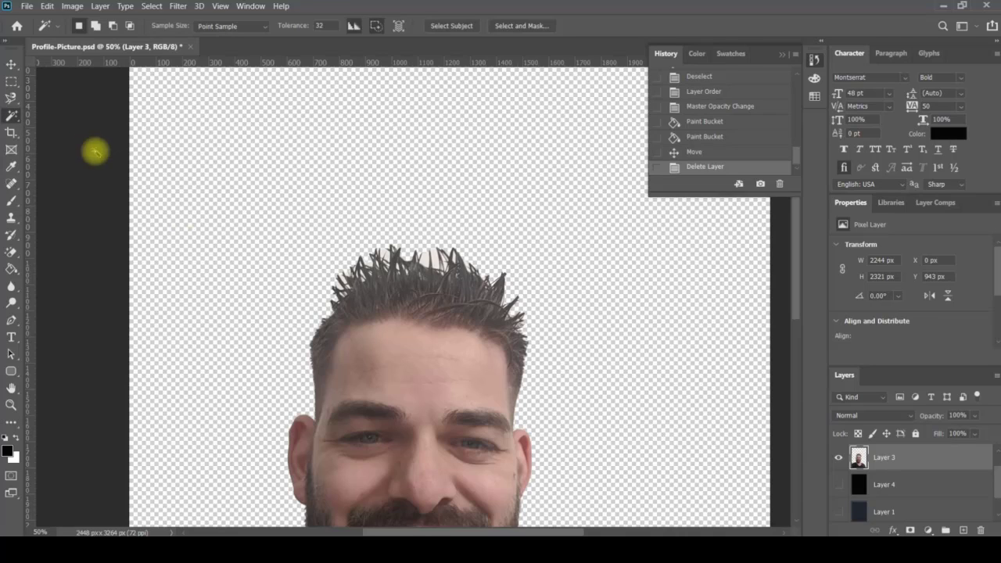
{"action": "left_click", "coordinate": [420, 381]}
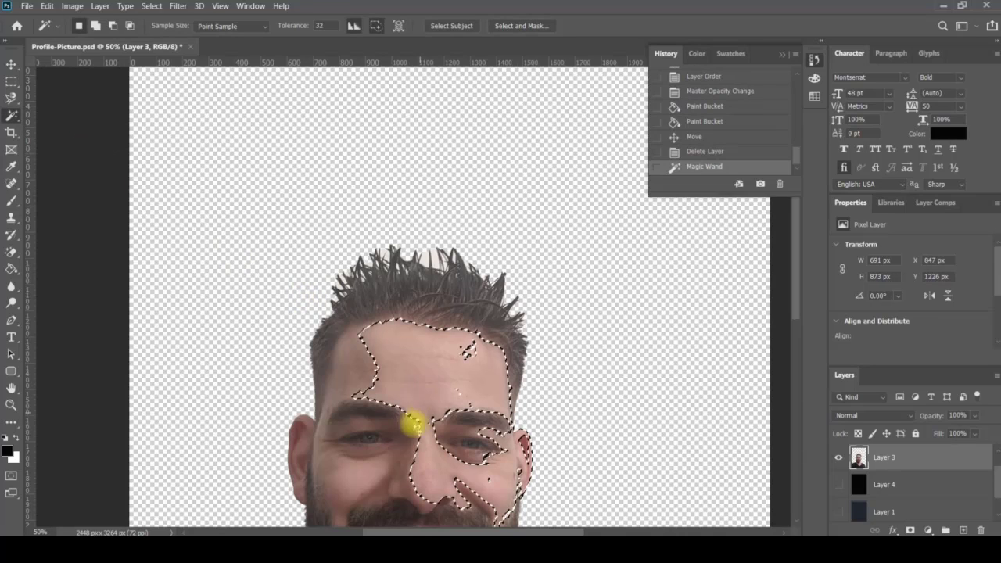
{"action": "left_click", "coordinate": [354, 381], "text": "shift"}
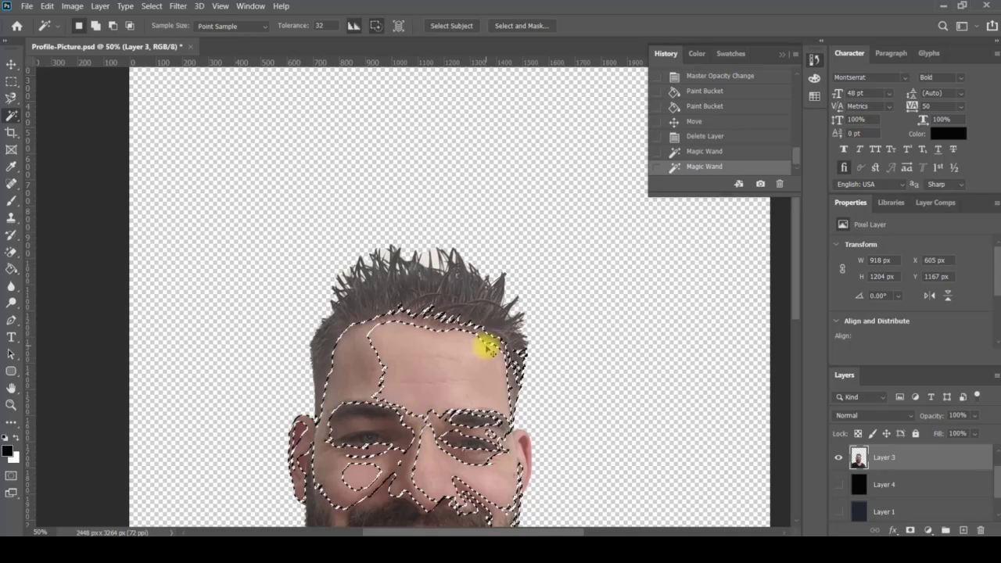
{"action": "key", "text": "ctrl+d"}
- Select the shirt's main area with the Magic Wand and delete it, and do the same with the remaining shoulder area
{"action": "scroll", "coordinate": [448, 344], "scroll_direction": "down", "scroll_amount": 10}
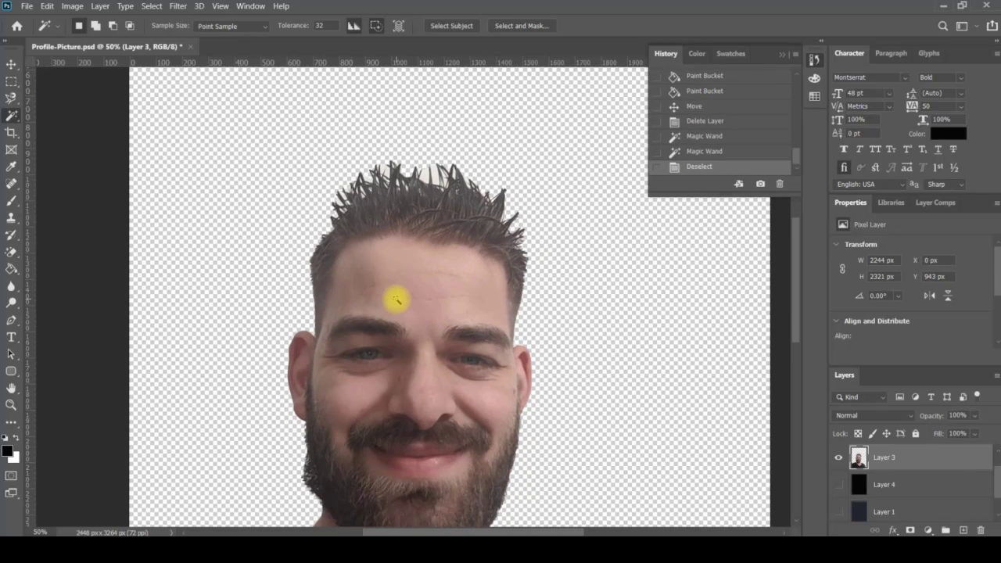
{"action": "scroll", "coordinate": [390, 310], "scroll_direction": "down", "scroll_amount": 3}
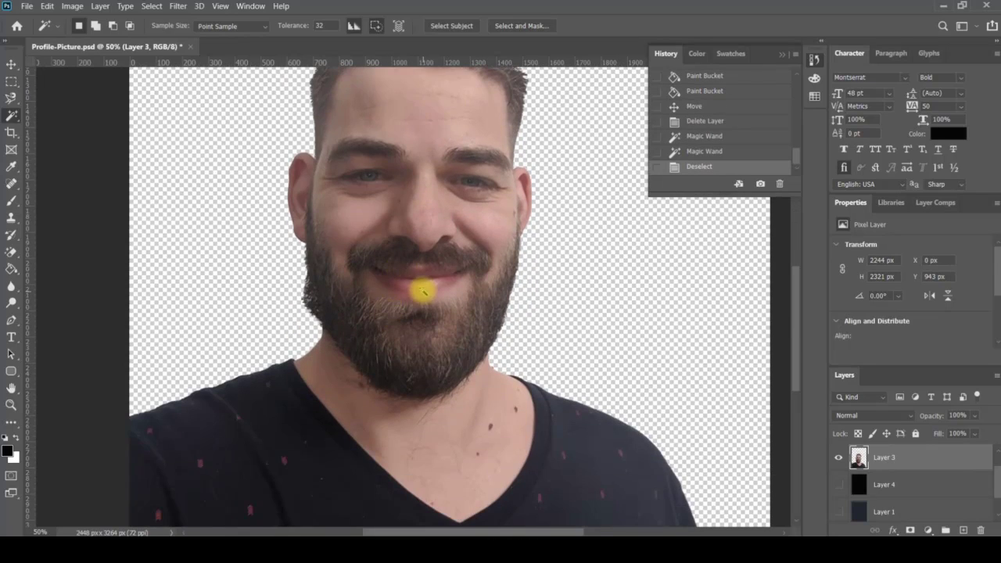
{"action": "scroll", "coordinate": [423, 291], "scroll_direction": "down", "scroll_amount": 6}
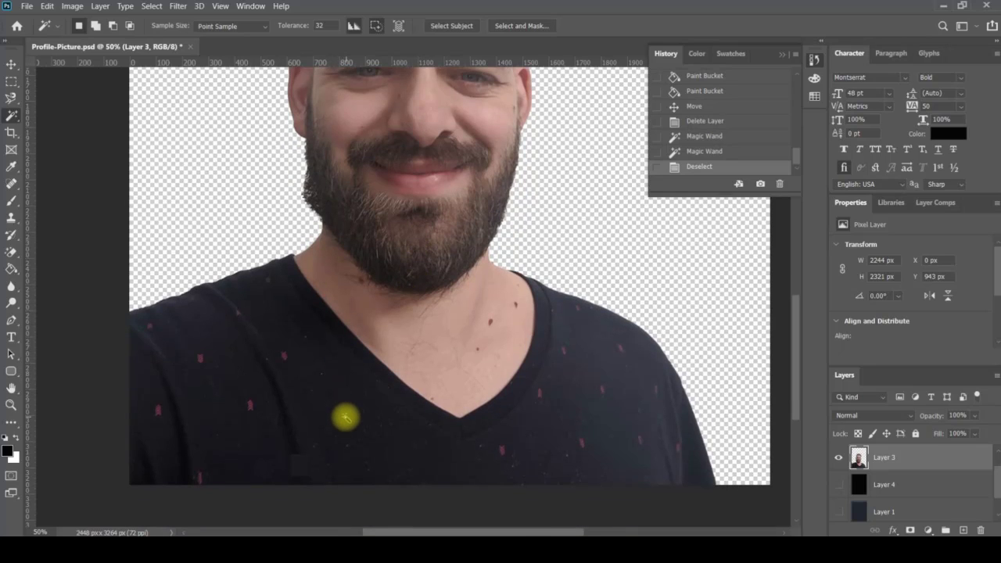
{"action": "left_click", "coordinate": [372, 418]}
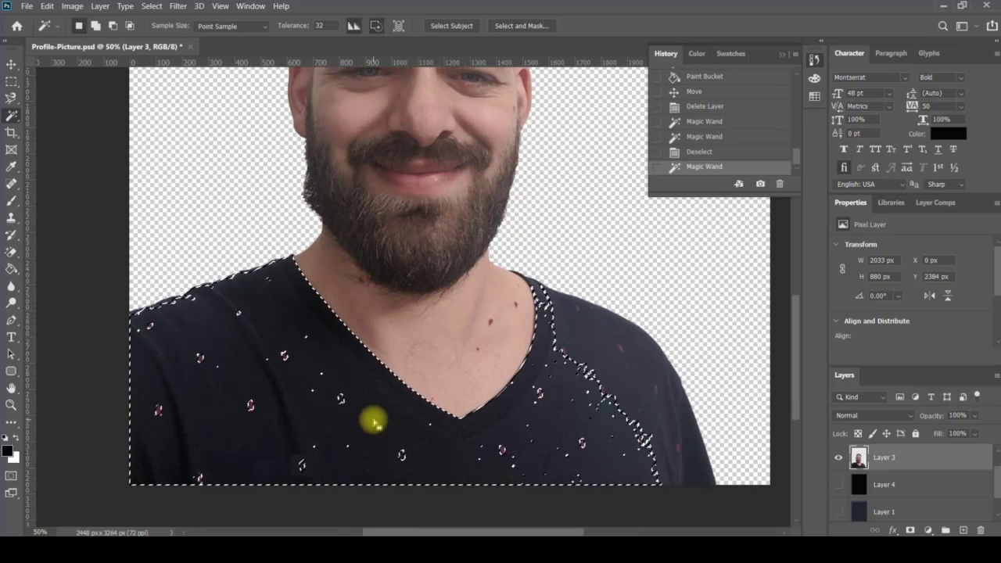
{"action": "key", "text": "Delete"}
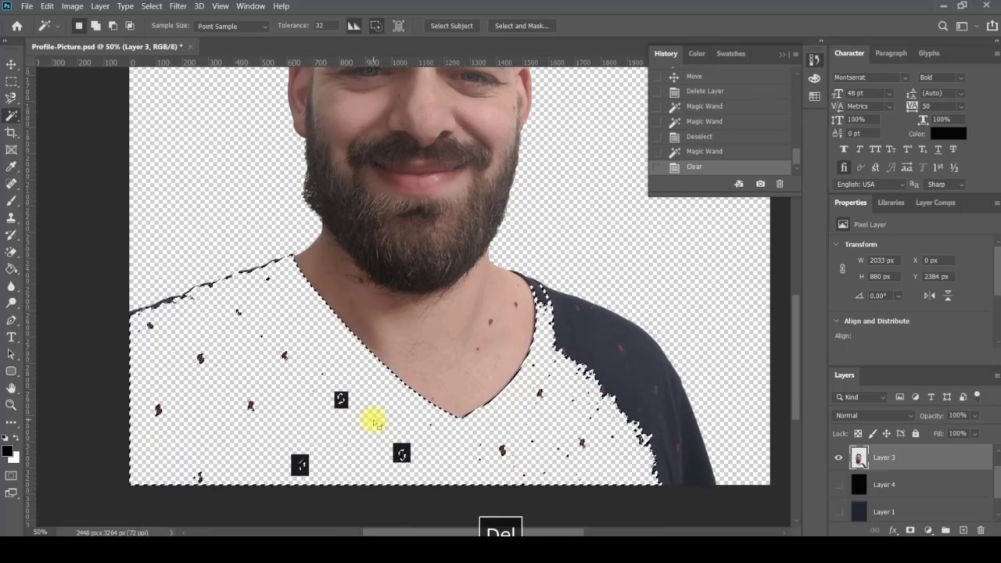
{"action": "left_click", "coordinate": [598, 328]}
{"action": "key", "text": "Delete"}
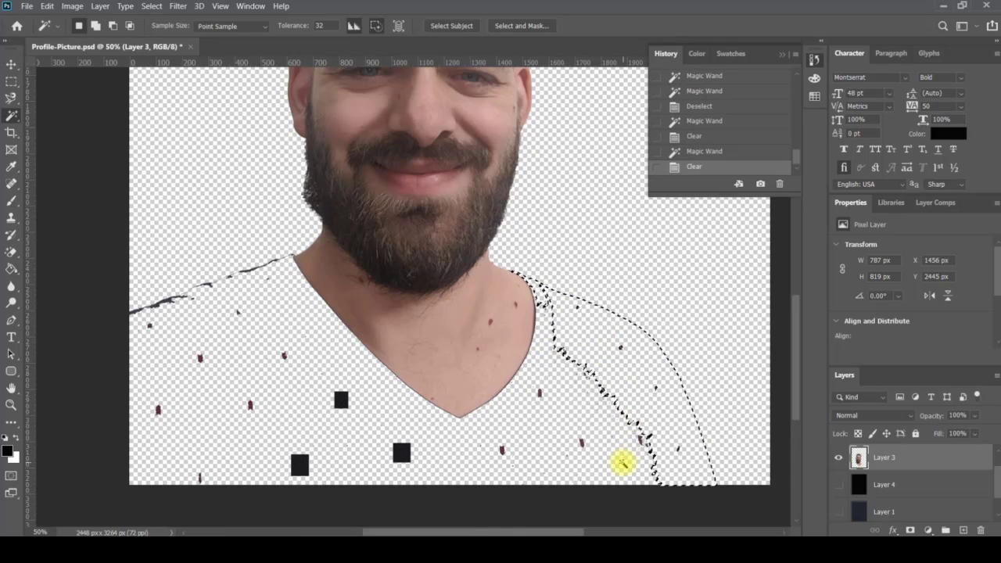
- Undo both shirt deletions and clear the selection
{"action": "key", "text": "ctrl+z"}
{"action": "key", "text": "ctrl+z"}
{"action": "key", "text": "ctrl+z"}
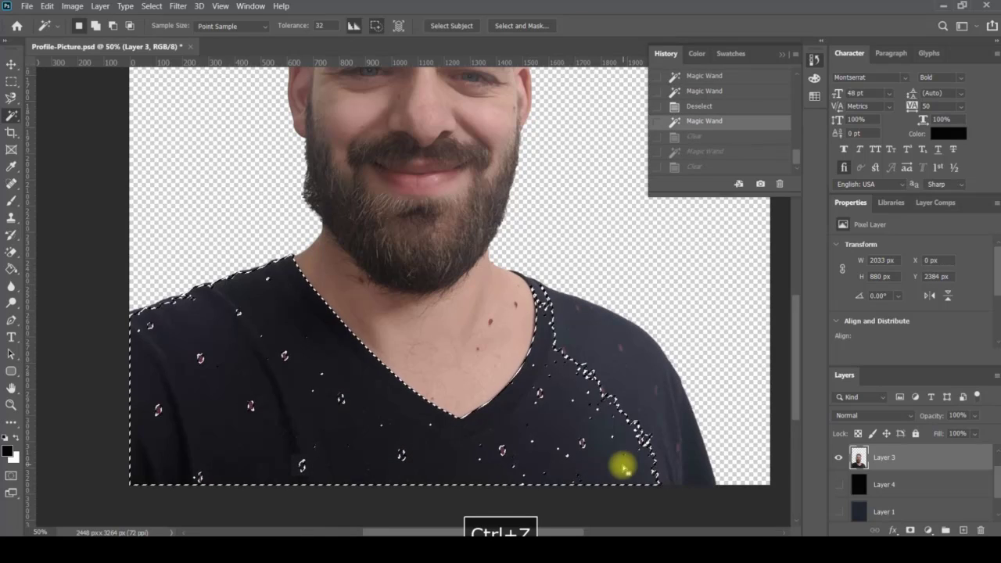
{"action": "key", "text": "ctrl+d"}
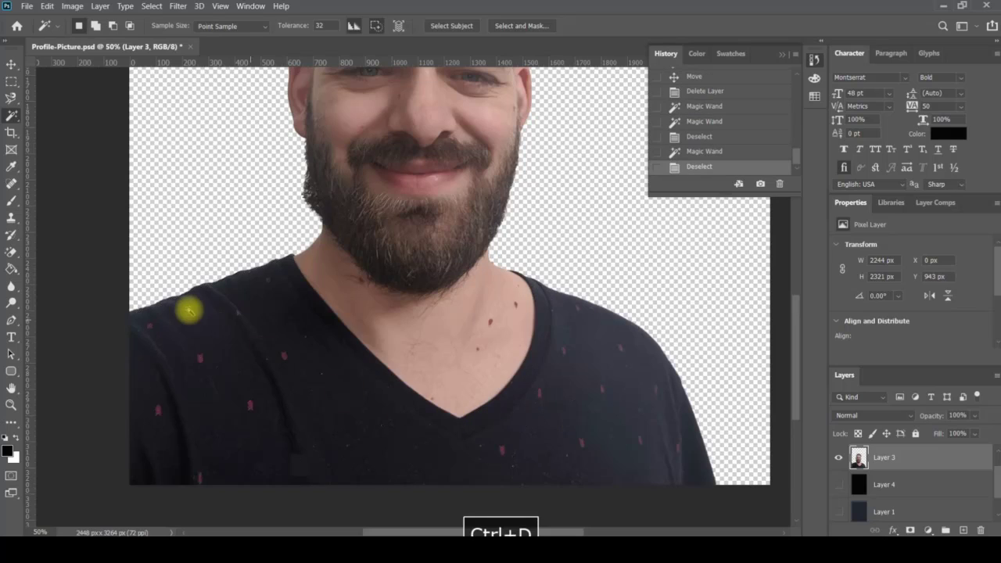
- Select both sides of the shirt with the Magic Wand and apply Brightness/Contrast with brightness -147 and contrast 100
{"action": "left_click", "coordinate": [240, 351]}
{"action": "left_click", "coordinate": [622, 358], "text": "shift"}
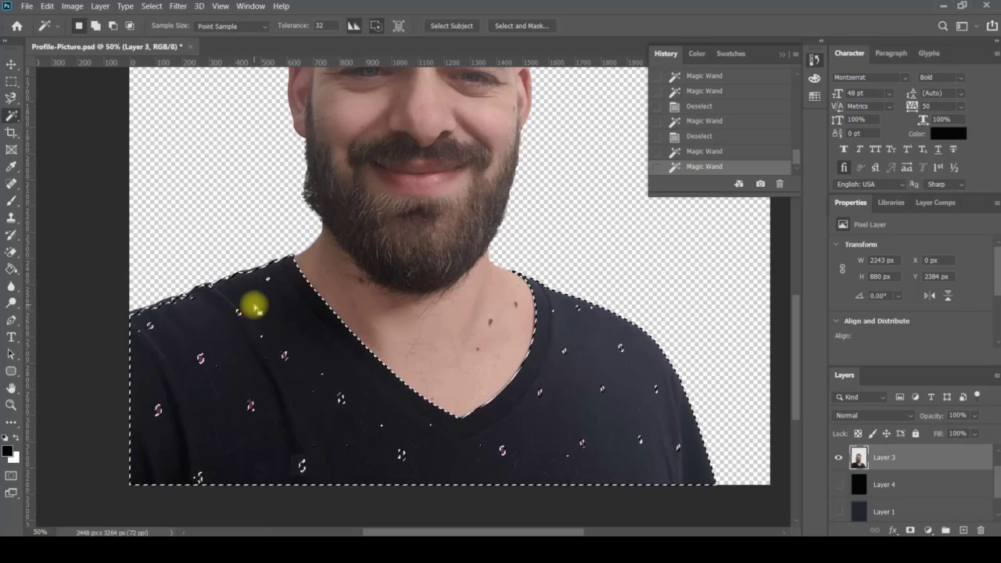
{"action": "left_click", "coordinate": [76, 7]}
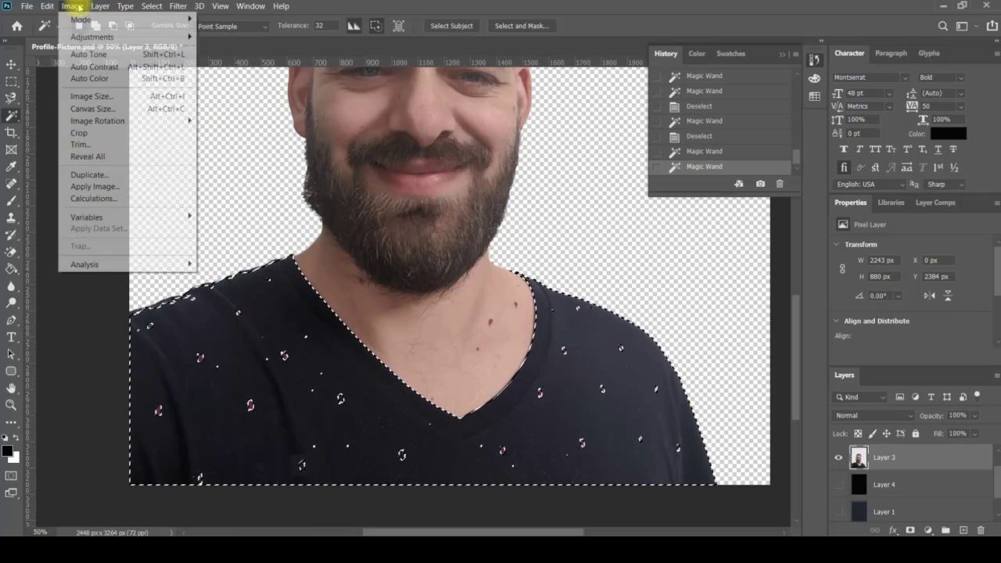
{"action": "mouse_move", "coordinate": [86, 41]}
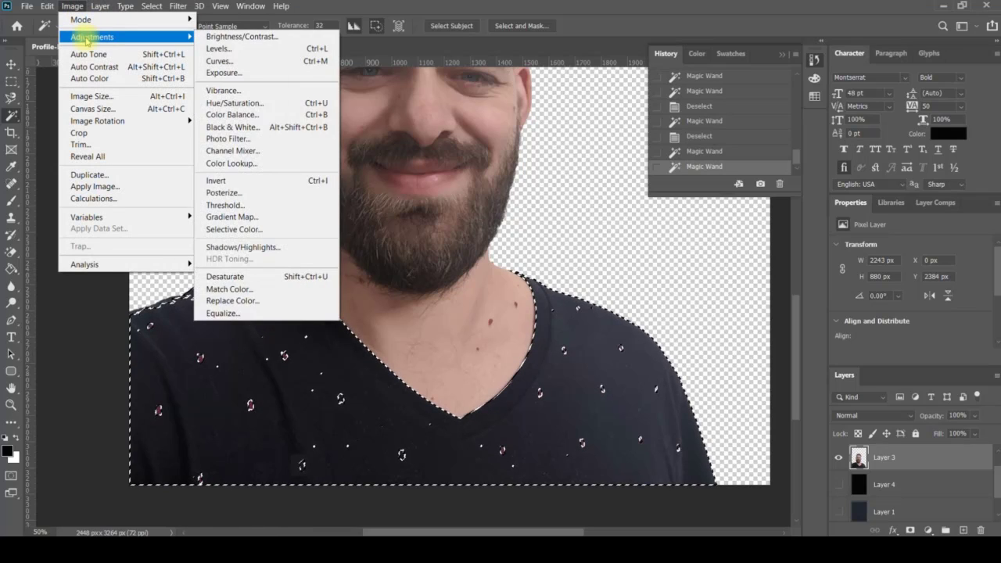
{"action": "left_click", "coordinate": [223, 37]}
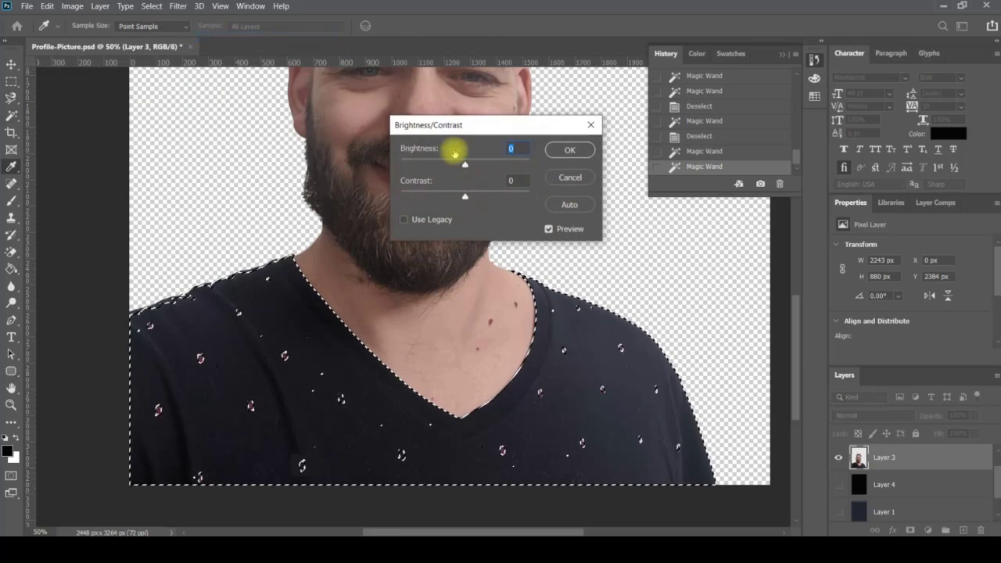
{"action": "left_click_drag", "start_coordinate": [466, 165], "coordinate": [411, 167]}
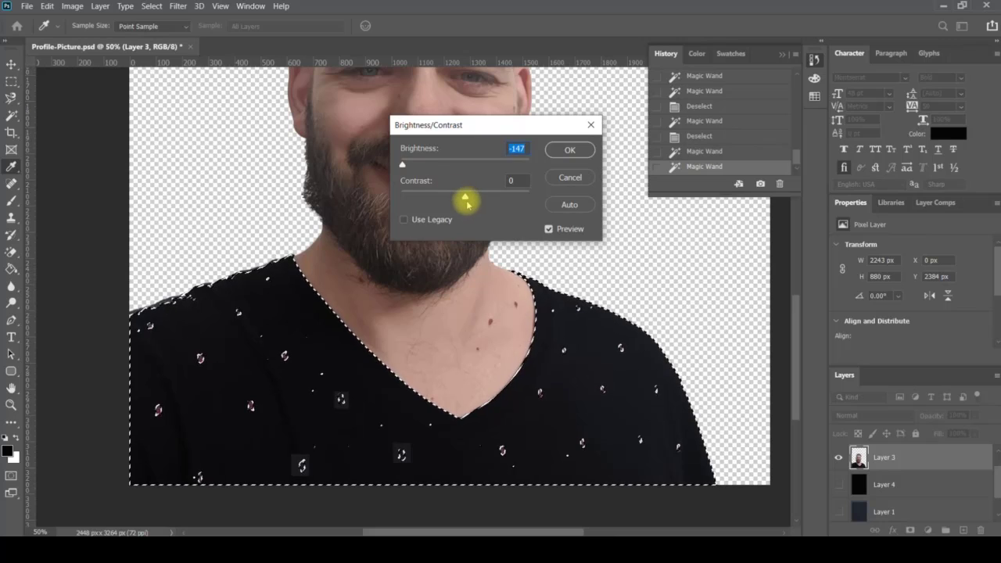
{"action": "left_click_drag", "start_coordinate": [467, 198], "coordinate": [476, 197]}
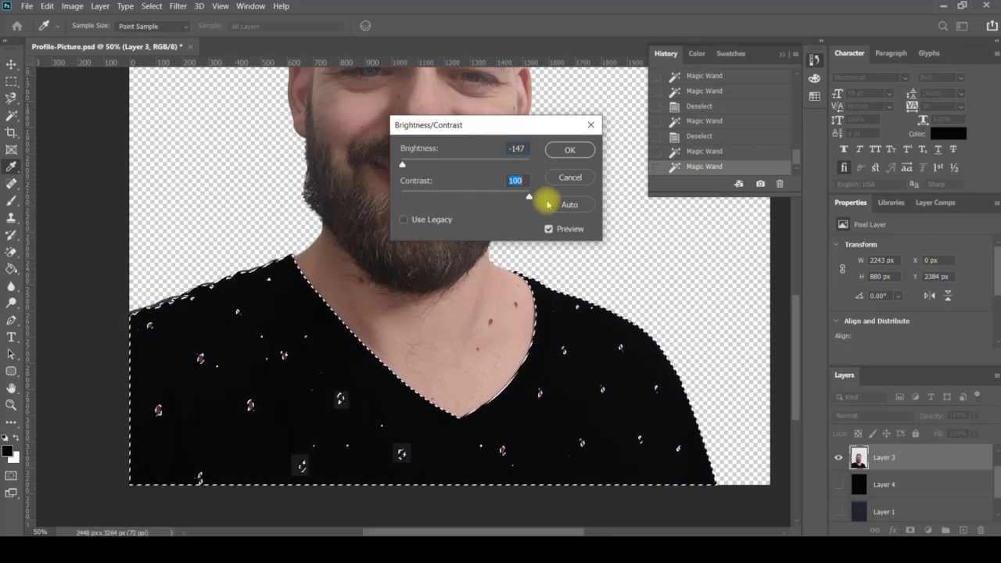
{"action": "left_click", "coordinate": [569, 149]}
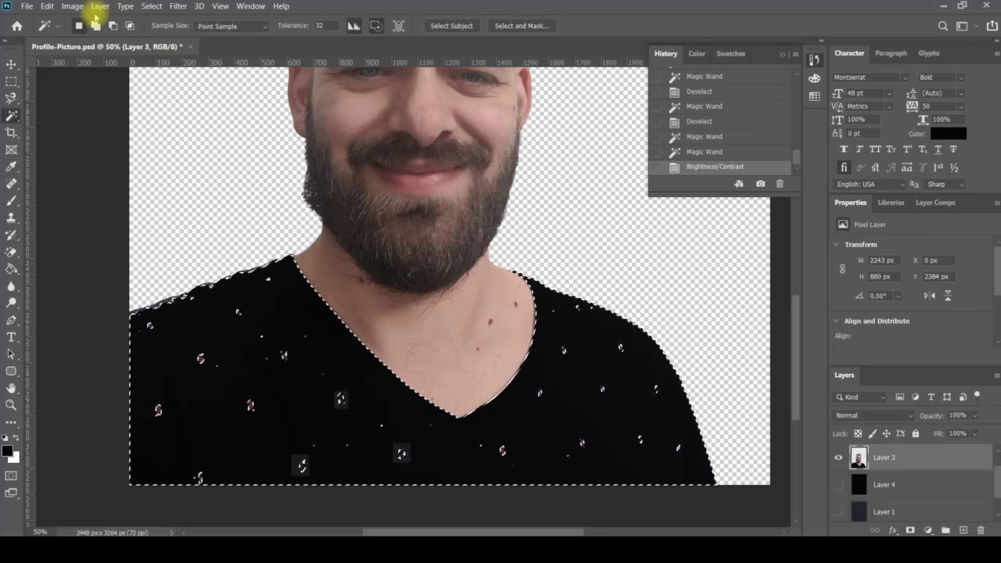
- Start a Color Balance adjustment on the selected shirt and set the blue, green and red midtone levels to +100
{"action": "left_click", "coordinate": [72, 6]}
{"action": "mouse_move", "coordinate": [96, 37]}
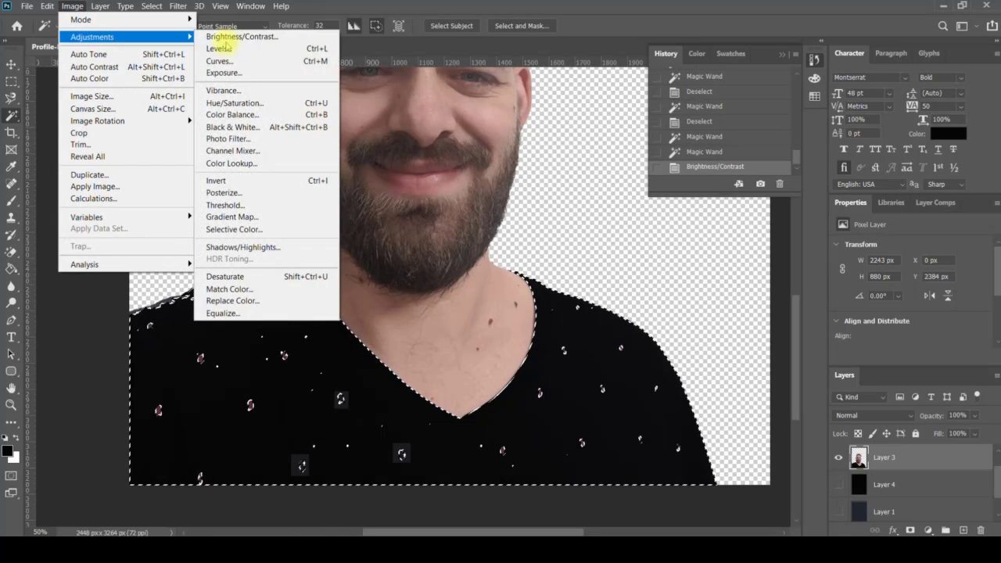
{"action": "left_click", "coordinate": [261, 114]}
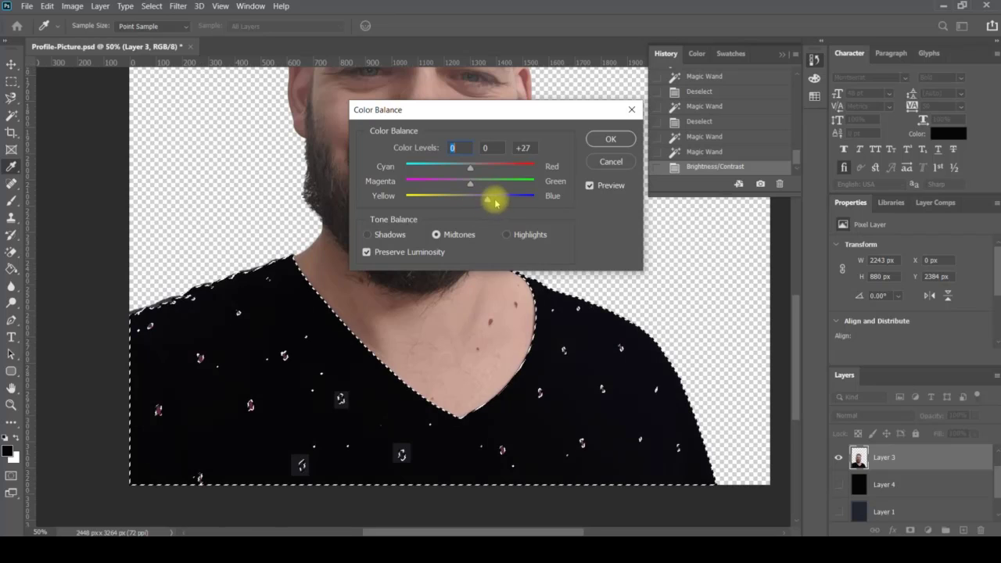
{"action": "left_click_drag", "start_coordinate": [495, 203], "coordinate": [526, 206]}
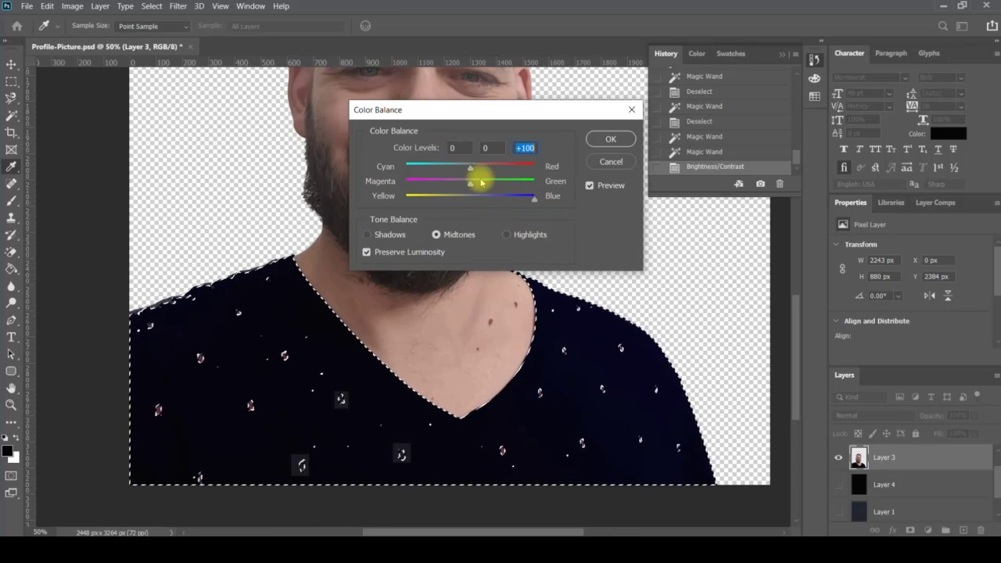
{"action": "left_click_drag", "start_coordinate": [469, 185], "coordinate": [559, 183]}
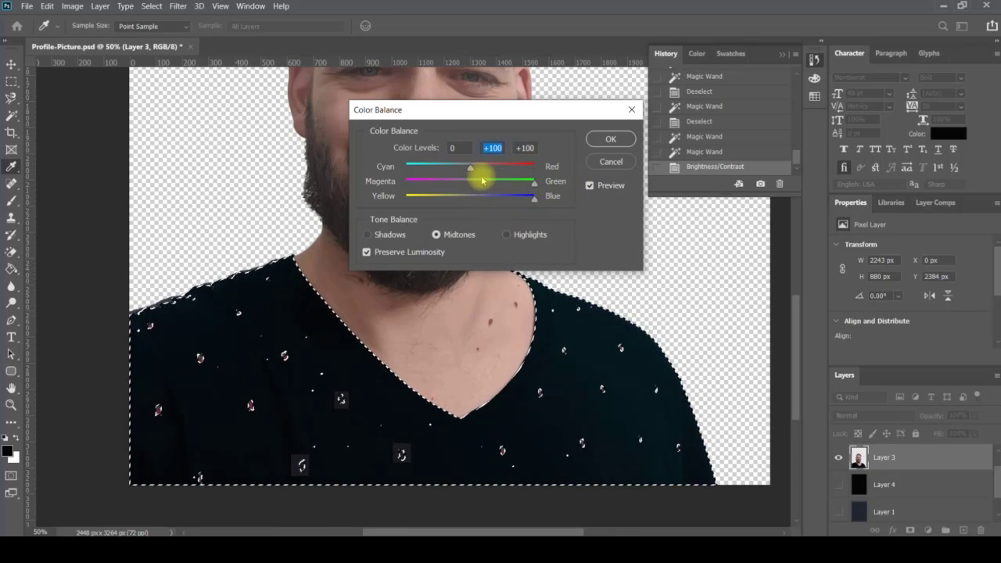
{"action": "left_click_drag", "start_coordinate": [470, 167], "coordinate": [598, 173]}
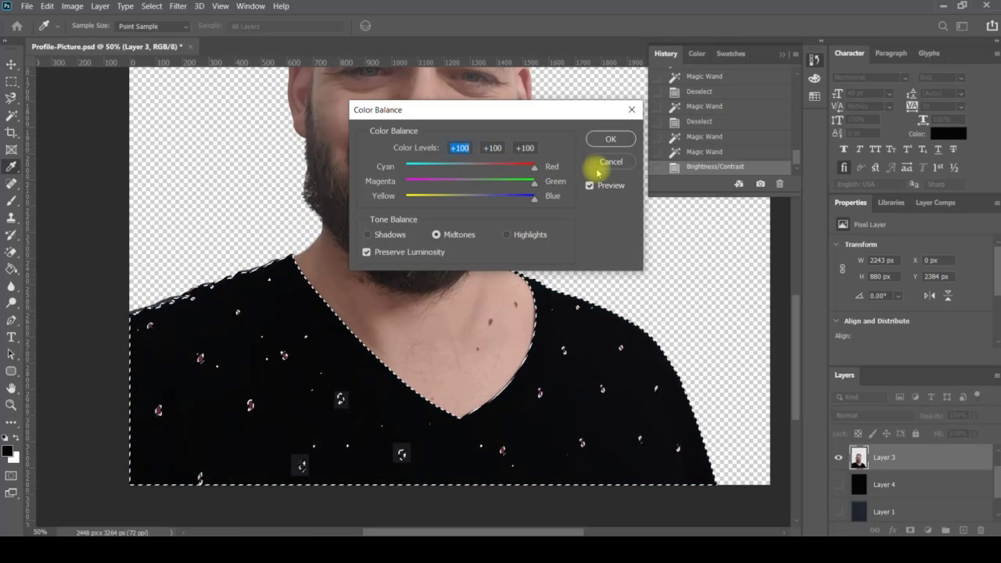
- Set all three Color Balance levels to -100 and apply the adjustment to the shirt
{"action": "left_click_drag", "start_coordinate": [536, 202], "coordinate": [349, 203]}
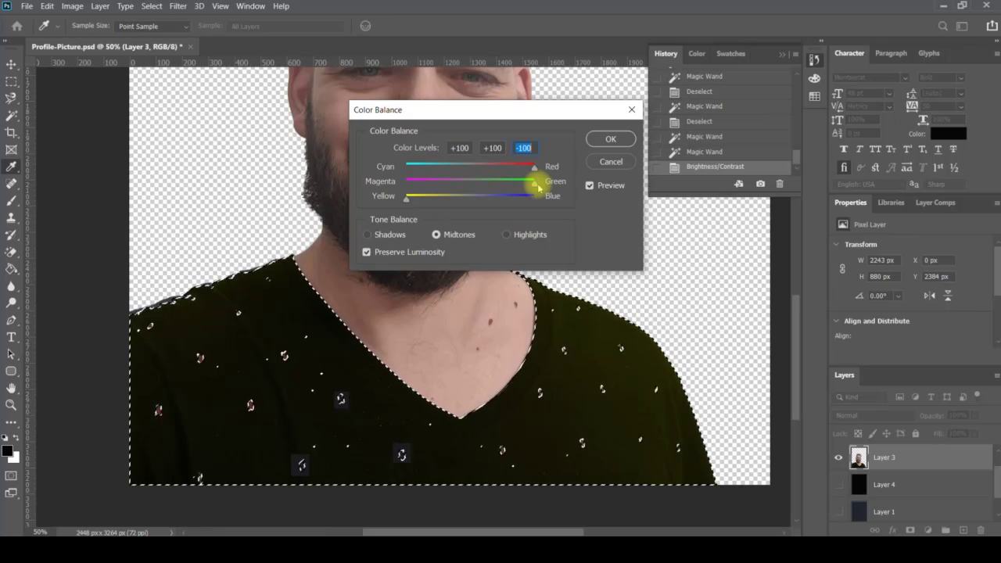
{"action": "left_click_drag", "start_coordinate": [518, 186], "coordinate": [312, 183]}
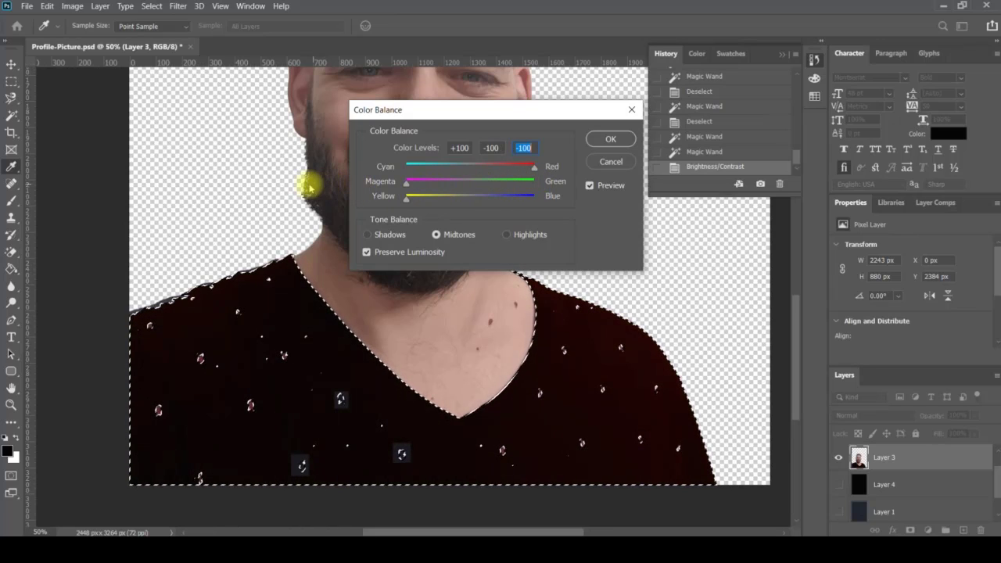
{"action": "left_click_drag", "start_coordinate": [536, 171], "coordinate": [280, 170]}
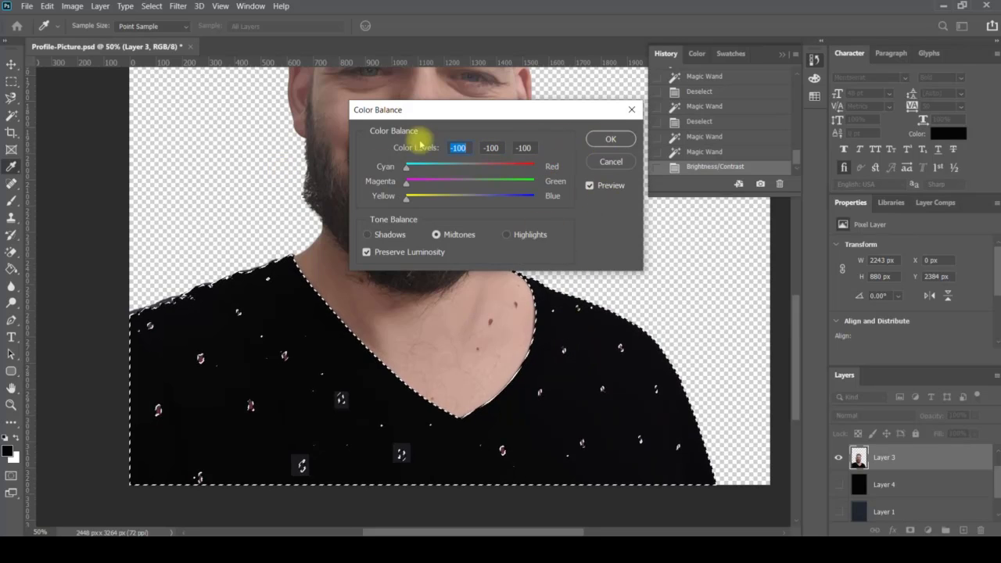
{"action": "left_click", "coordinate": [610, 139]}
- Try a Hue/Saturation adjustment on the shirt with saturation +93 and hue +130
{"action": "left_click", "coordinate": [72, 6]}
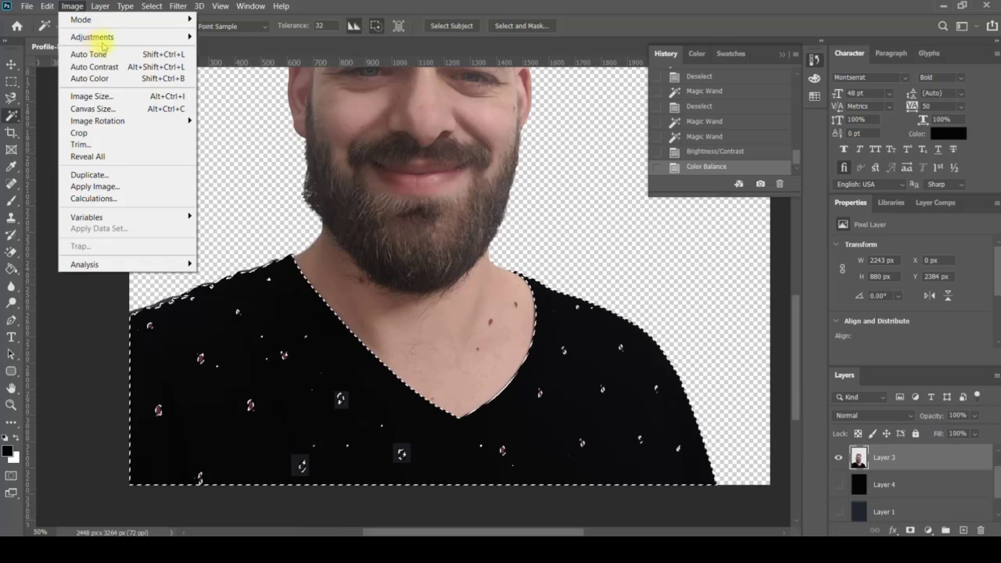
{"action": "mouse_move", "coordinate": [145, 36]}
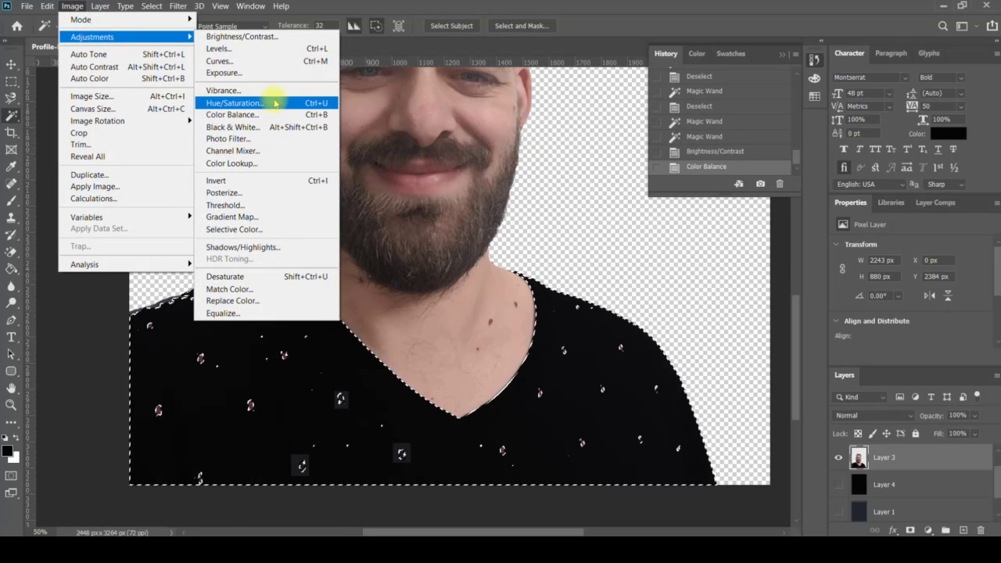
{"action": "left_click", "coordinate": [274, 103]}
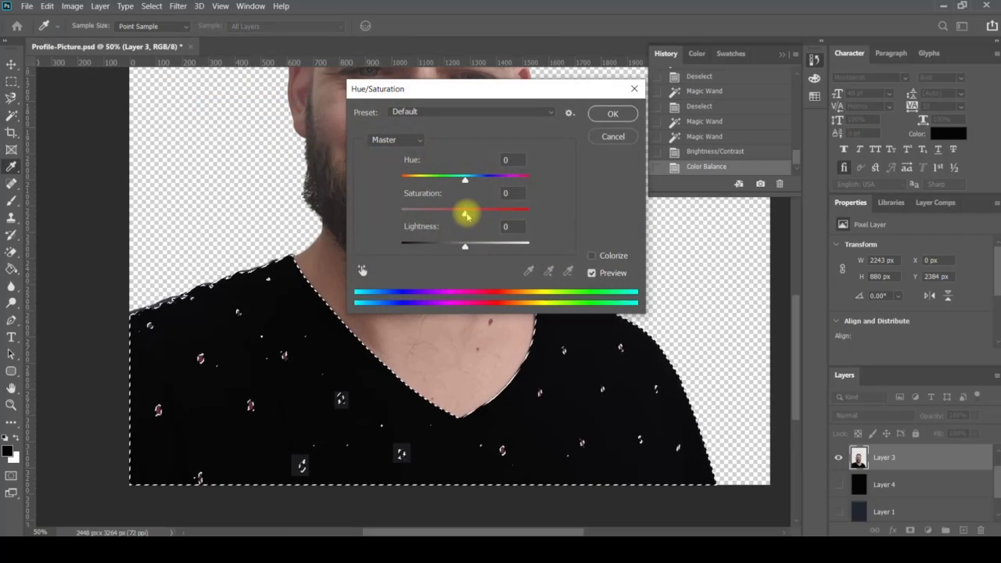
{"action": "left_click_drag", "start_coordinate": [495, 209], "coordinate": [524, 207]}
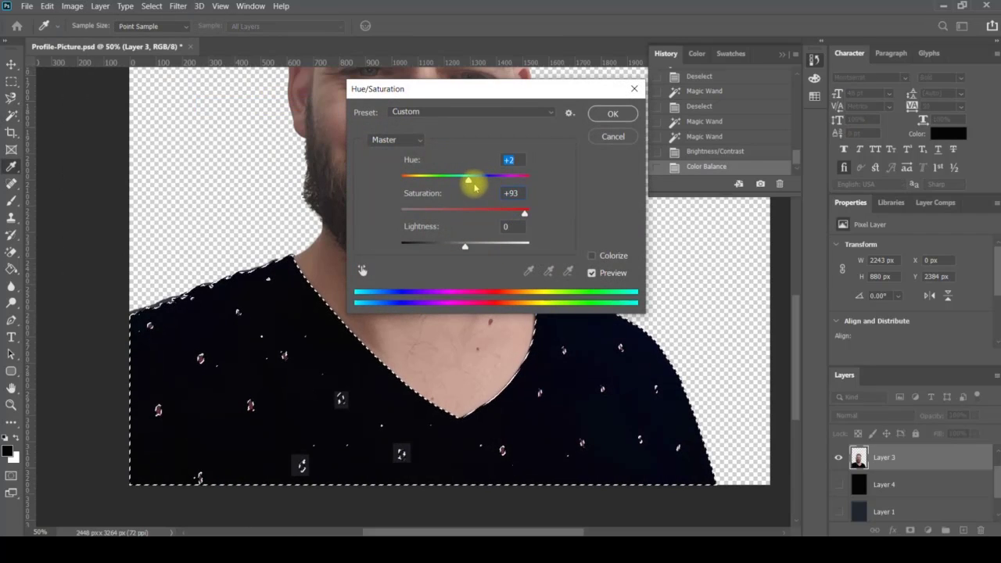
{"action": "left_click_drag", "start_coordinate": [474, 186], "coordinate": [526, 188]}
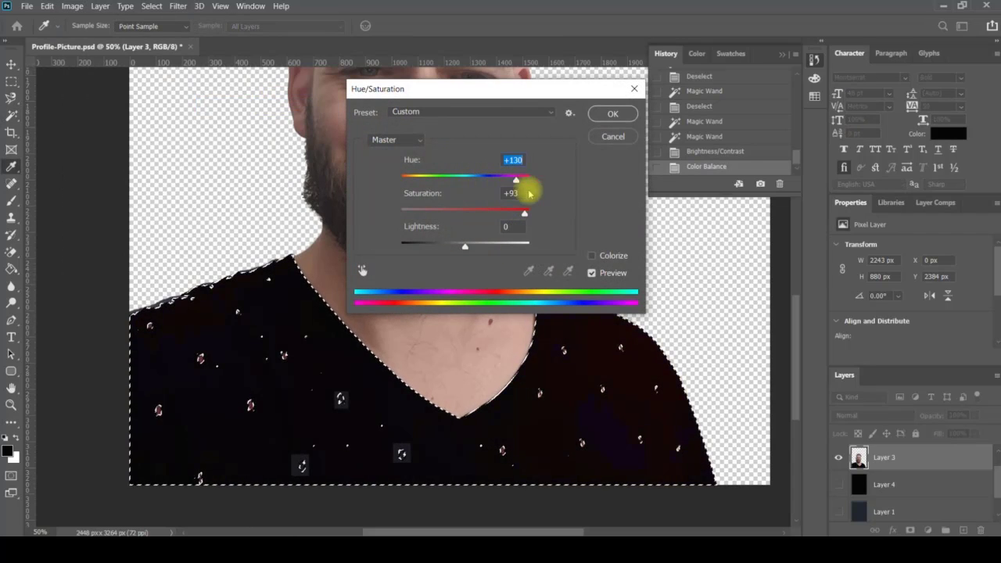
- Try colorizing the shirt with hue 360, saturation 100 and lightness +36, and cancel the Hue/Saturation adjustment
{"action": "left_click", "coordinate": [592, 256]}
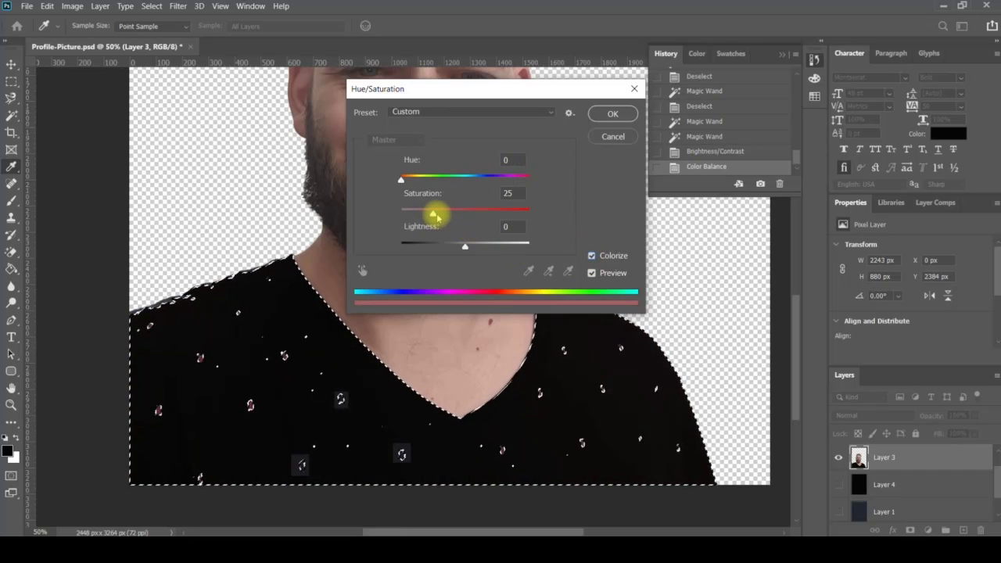
{"action": "left_click_drag", "start_coordinate": [434, 214], "coordinate": [509, 223]}
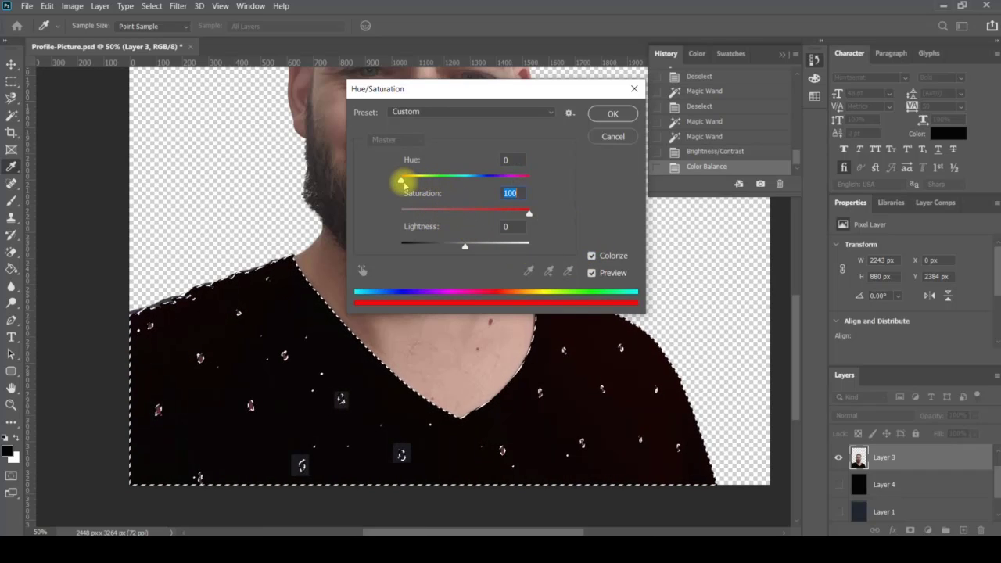
{"action": "left_click_drag", "start_coordinate": [404, 184], "coordinate": [537, 181]}
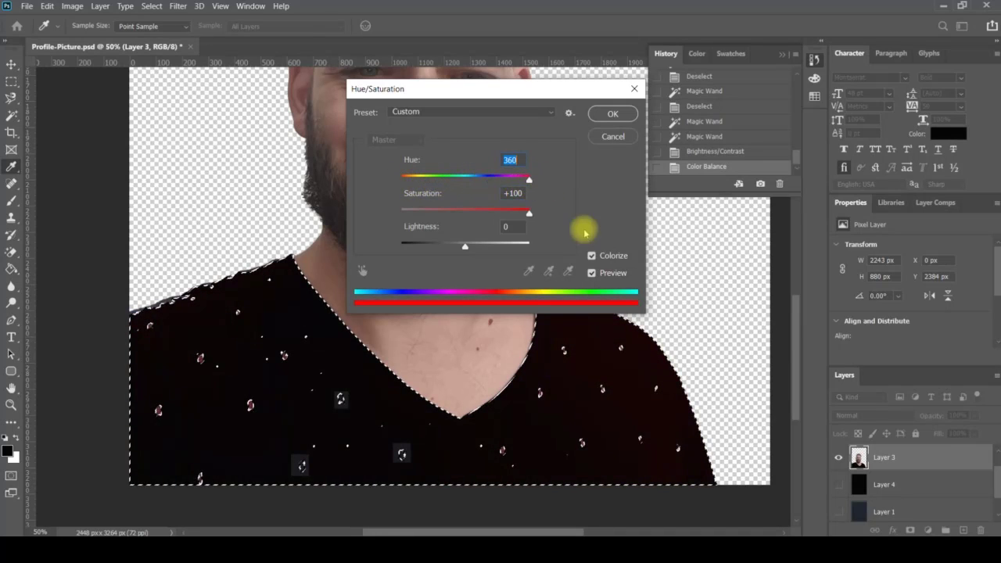
{"action": "left_click_drag", "start_coordinate": [467, 249], "coordinate": [534, 249]}
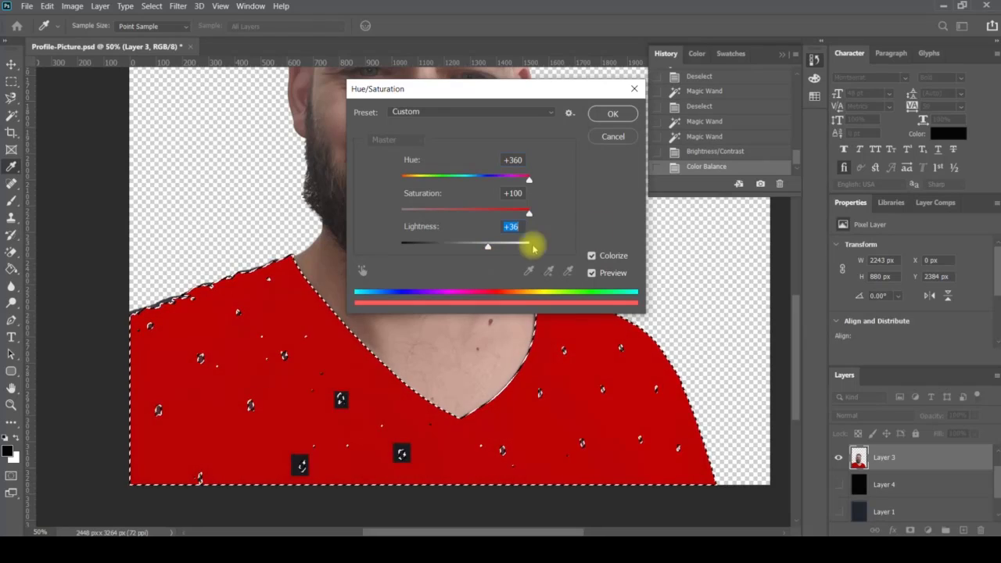
{"action": "left_click", "coordinate": [614, 136]}
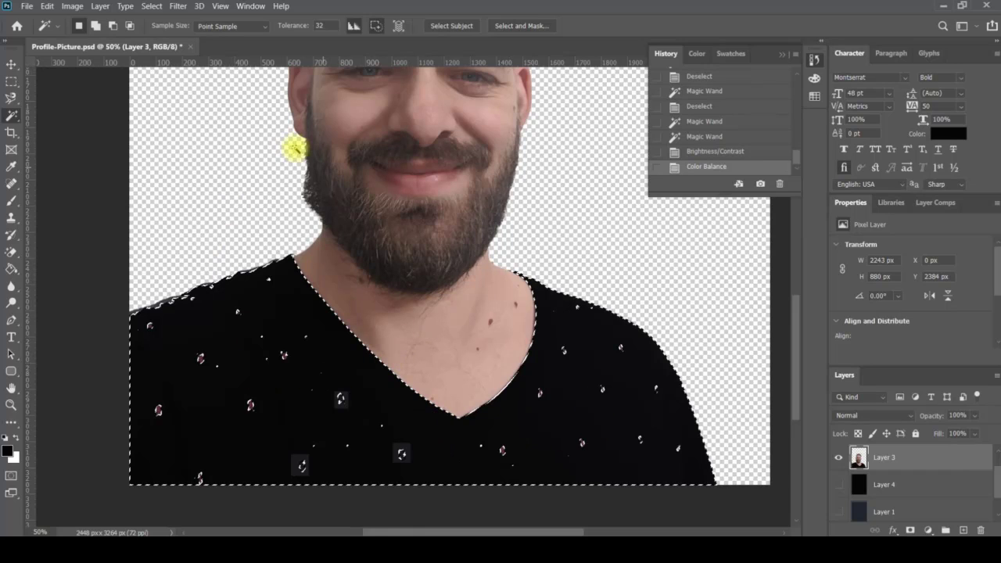
- Apply a Photo Filter to the shirt using the orange Color option at 100% density, and clear the selection
{"action": "left_click", "coordinate": [74, 8]}
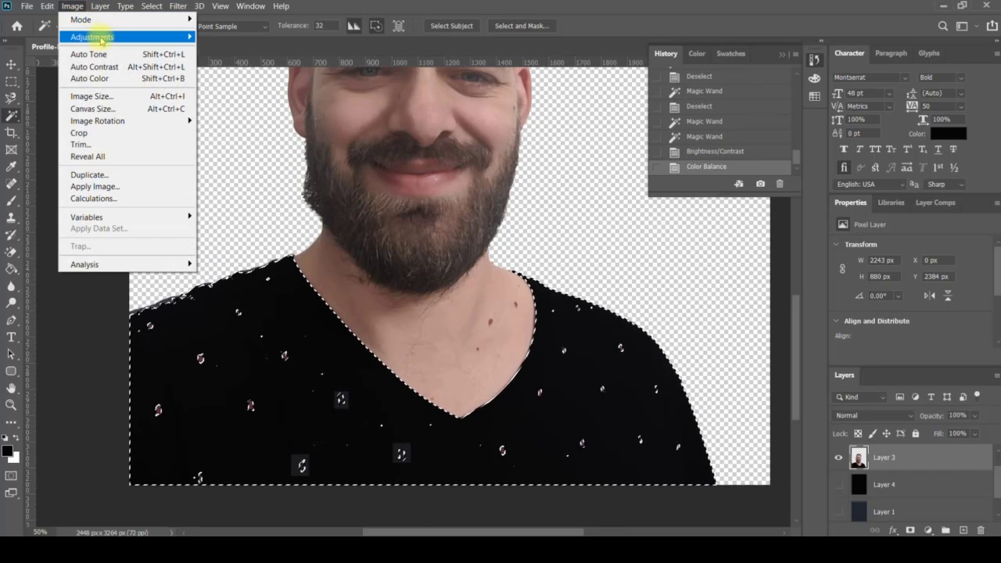
{"action": "mouse_move", "coordinate": [99, 37]}
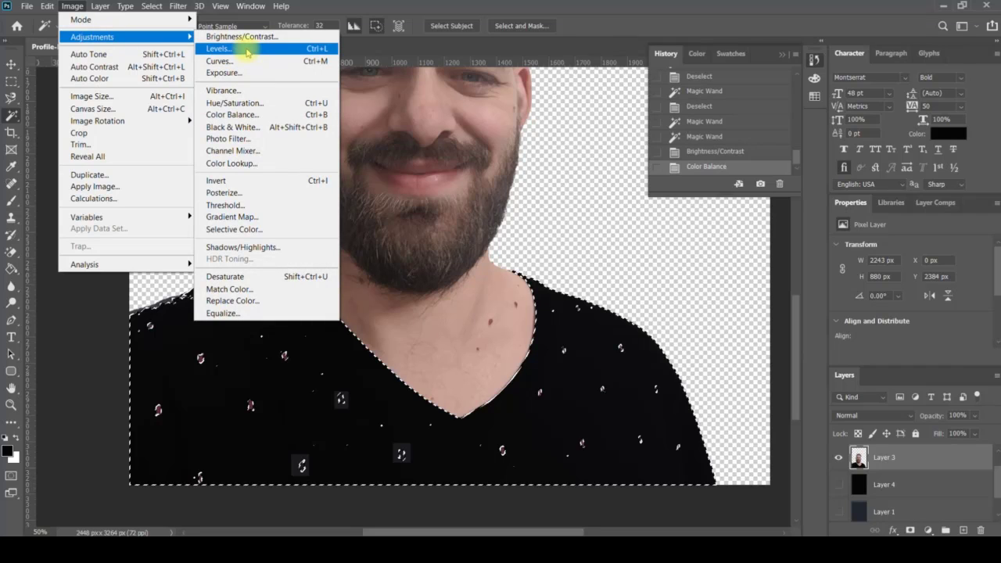
{"action": "left_click", "coordinate": [267, 142]}
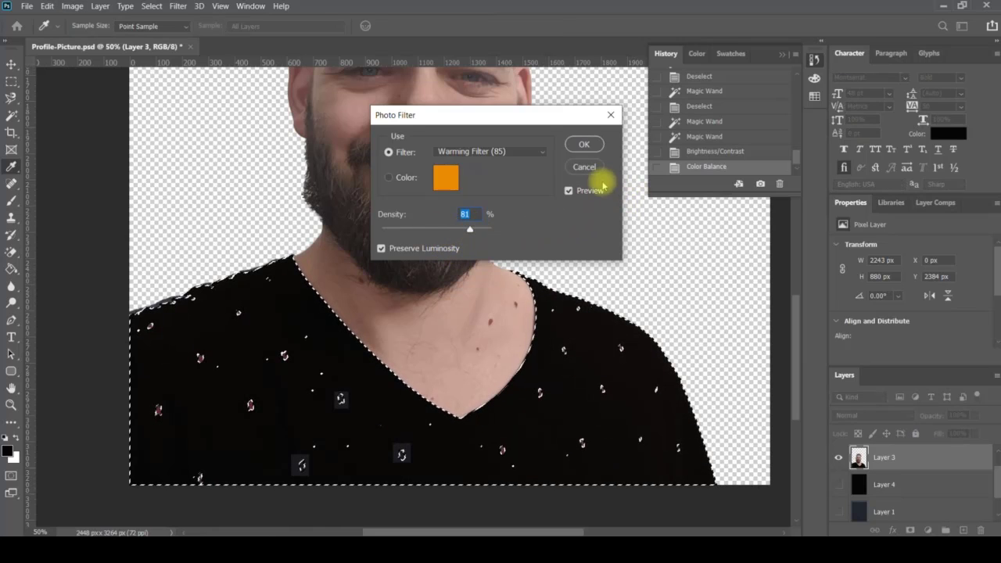
{"action": "left_click", "coordinate": [507, 150]}
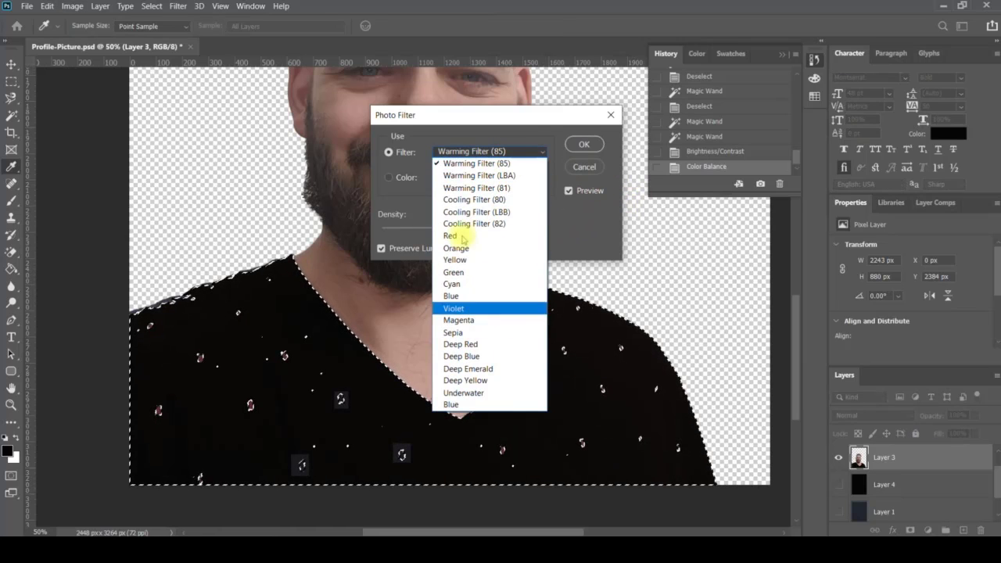
{"action": "left_click", "coordinate": [401, 179]}
{"action": "left_click", "coordinate": [402, 177]}
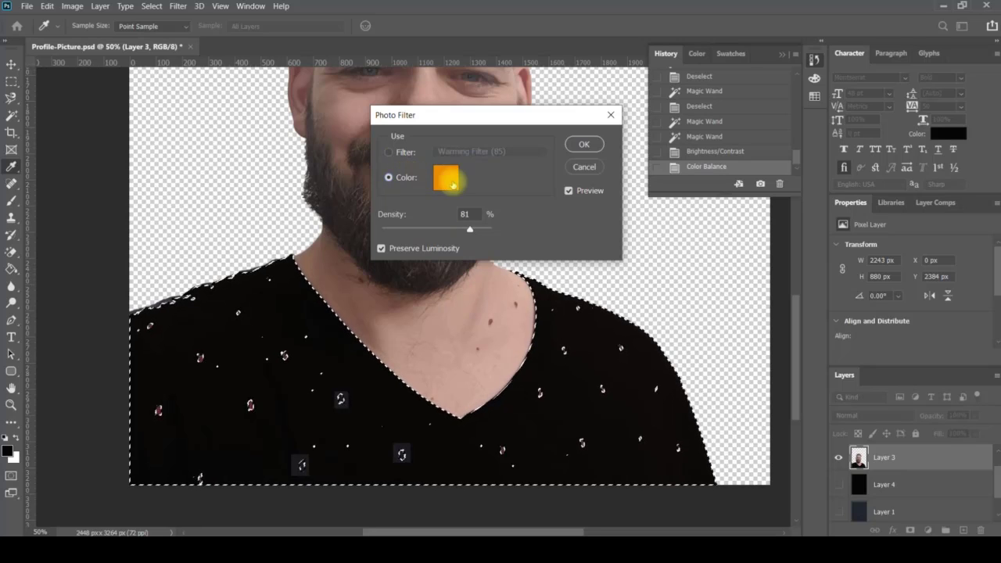
{"action": "left_click_drag", "start_coordinate": [458, 226], "coordinate": [527, 235]}
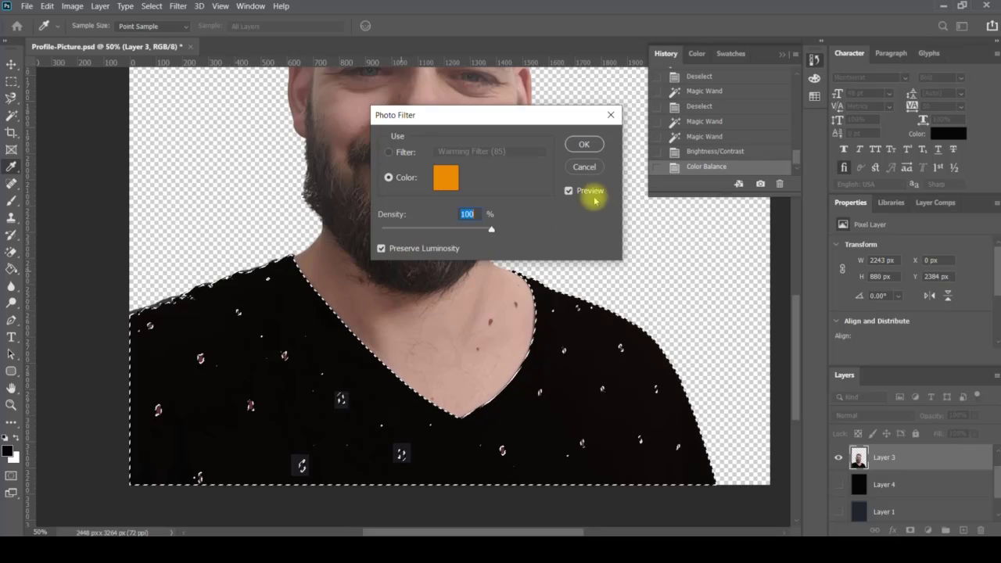
{"action": "left_click", "coordinate": [582, 145]}
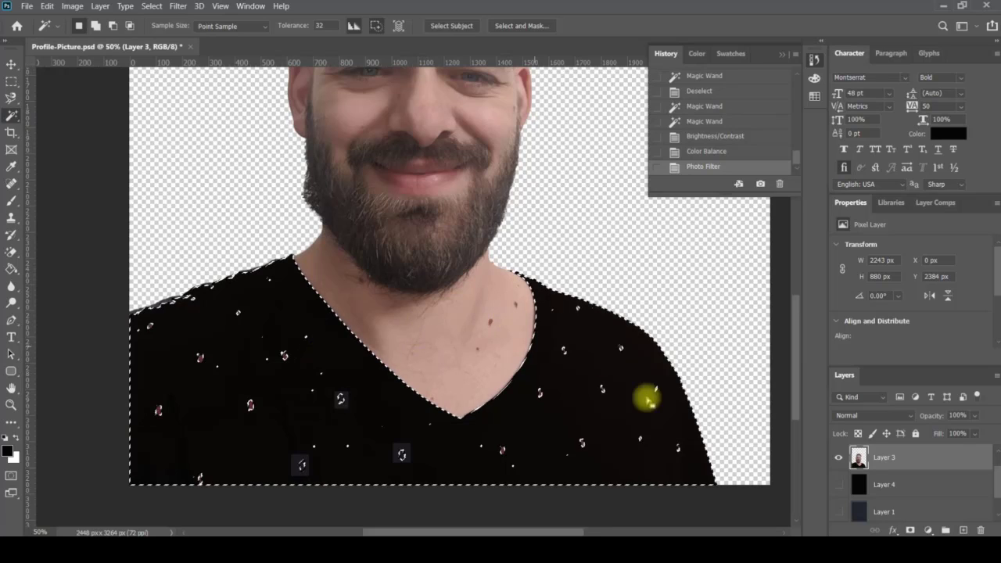
{"action": "key", "text": "ctrl+d"}
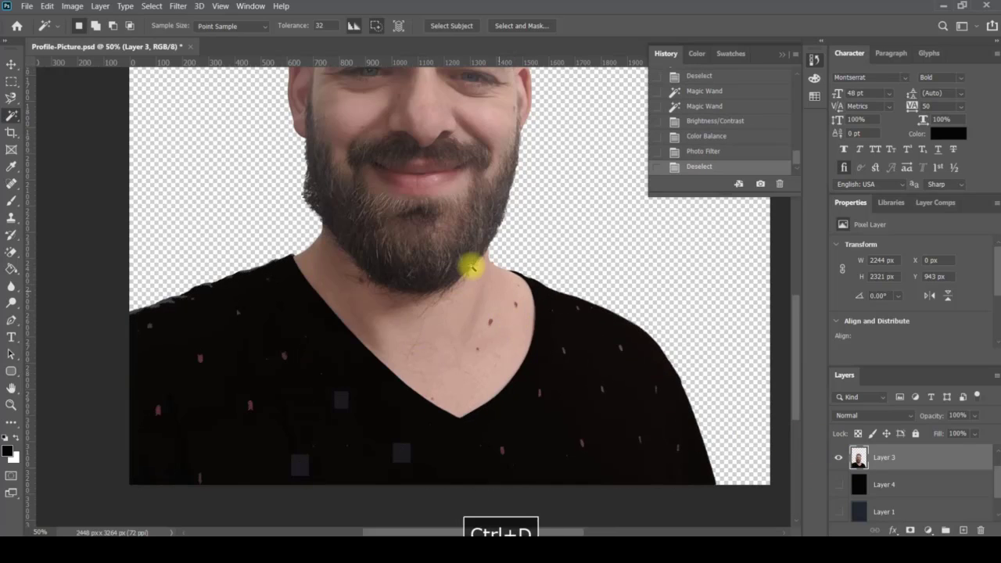
- Select the beard with the Magic Wand and add a lighter area of the chin beard to the selection
{"action": "left_click", "coordinate": [462, 255]}
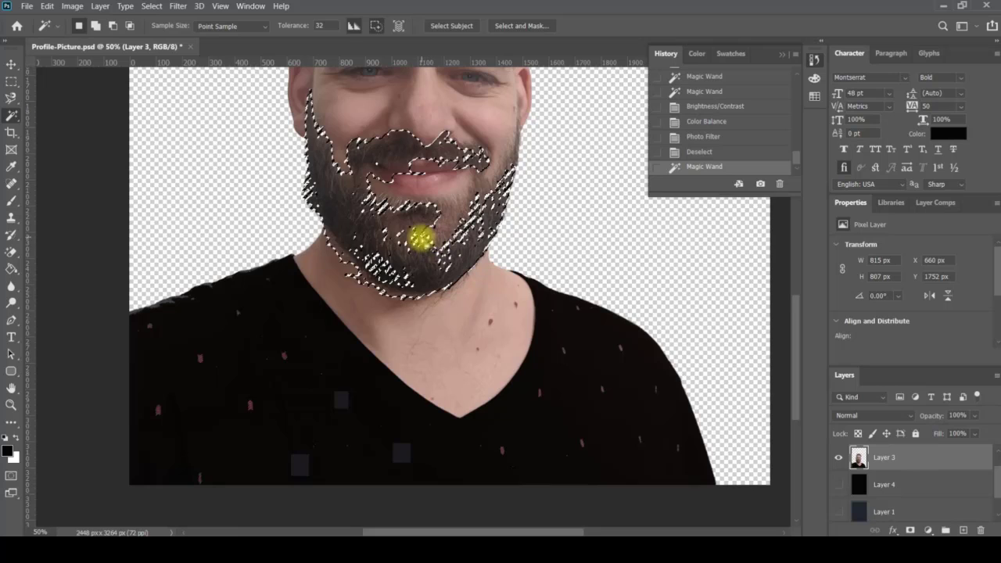
{"action": "scroll", "coordinate": [477, 233], "scroll_direction": "up", "scroll_amount": 1}
{"action": "left_click", "coordinate": [446, 243], "text": "shift"}
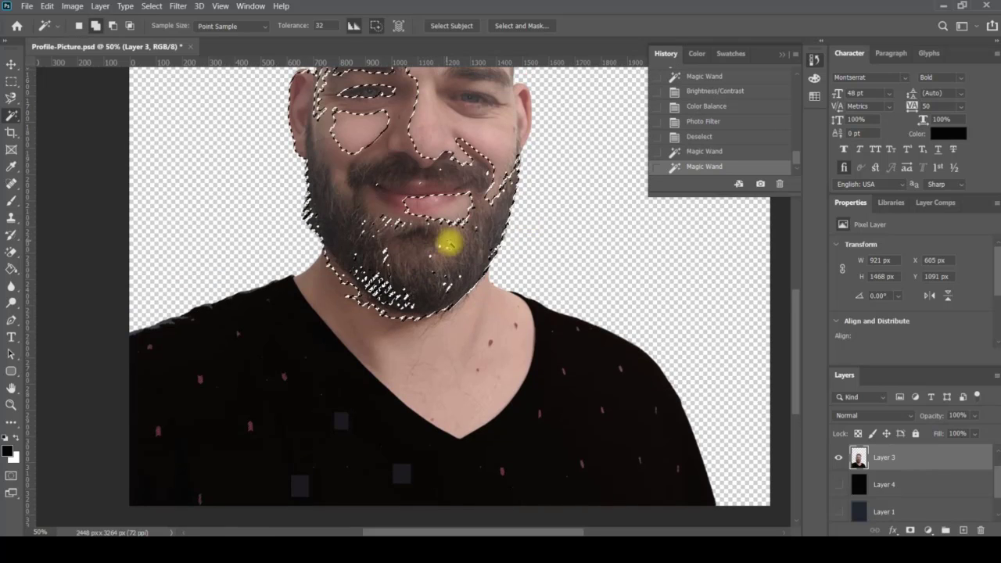
- Try Magic Wand selections on the eye area and hair, subtract the unwanted facial areas, and clear the selection
{"action": "scroll", "coordinate": [477, 205], "scroll_direction": "up", "scroll_amount": 5}
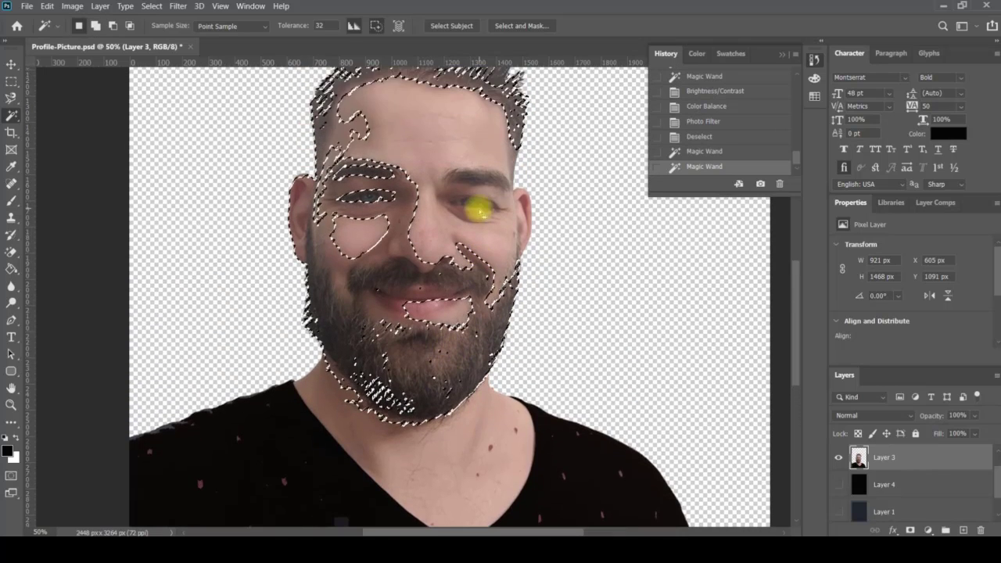
{"action": "left_click", "coordinate": [483, 179]}
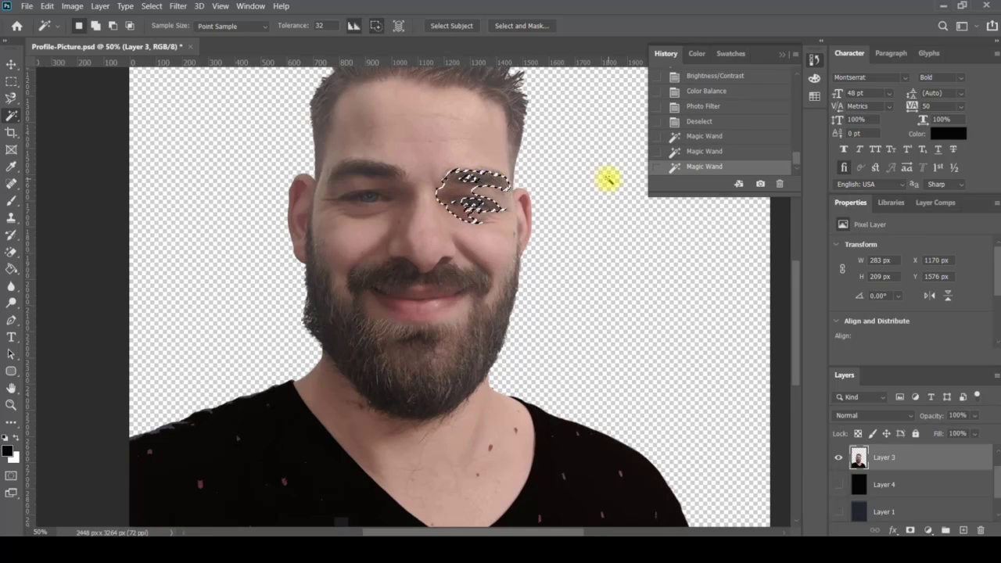
{"action": "scroll", "coordinate": [608, 180], "scroll_direction": "up", "scroll_amount": 6}
{"action": "left_click", "coordinate": [516, 251]}
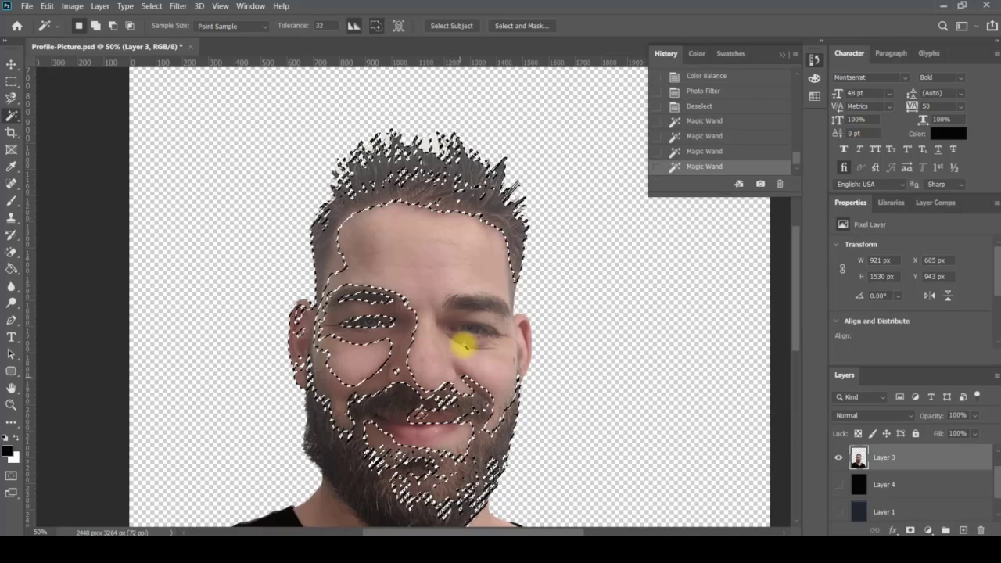
{"action": "left_click", "coordinate": [398, 327], "text": "alt"}
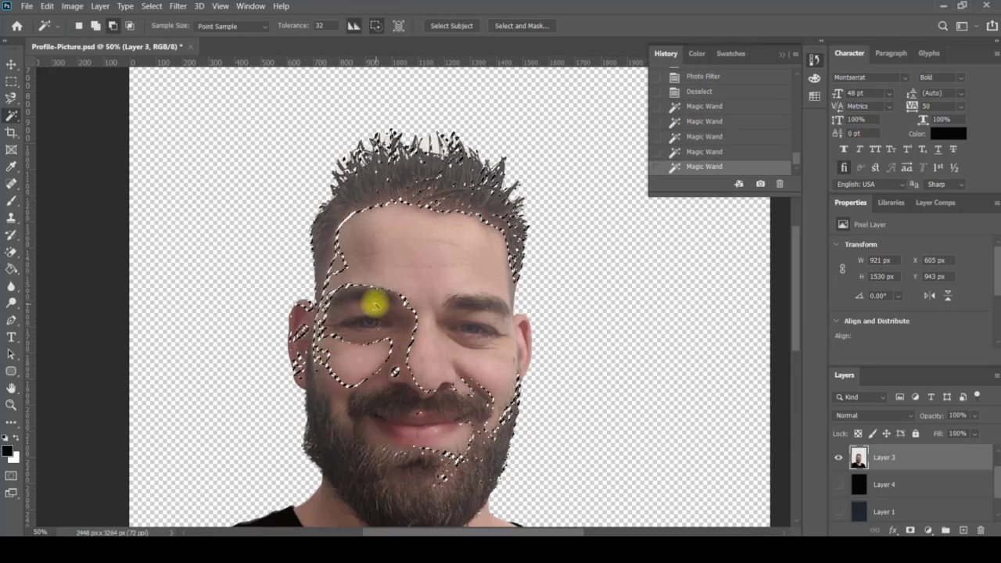
{"action": "left_click", "coordinate": [374, 299], "text": "alt"}
{"action": "left_click", "coordinate": [401, 294], "text": "alt"}
{"action": "left_click", "coordinate": [400, 298], "text": "alt"}
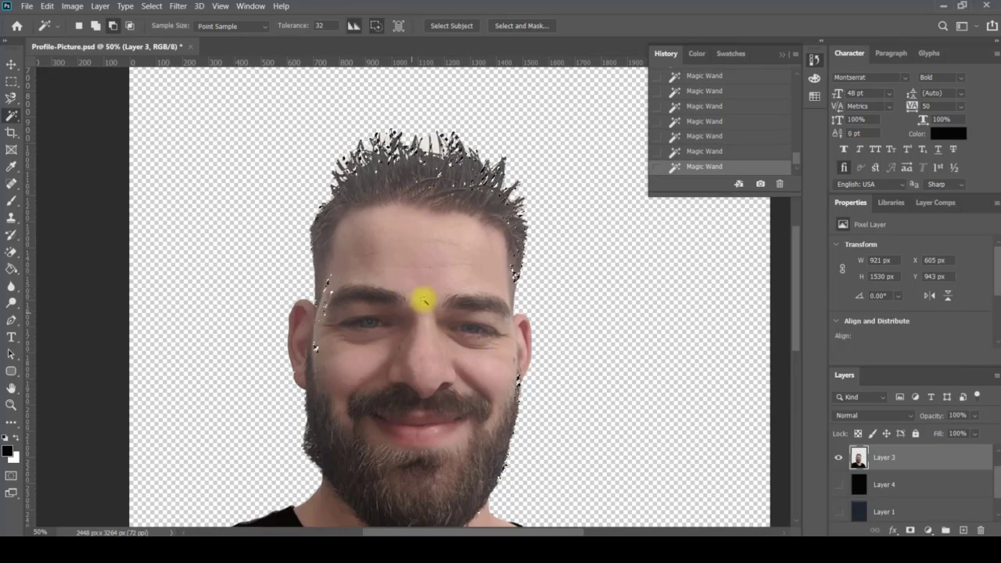
{"action": "key", "text": "ctrl+d"}
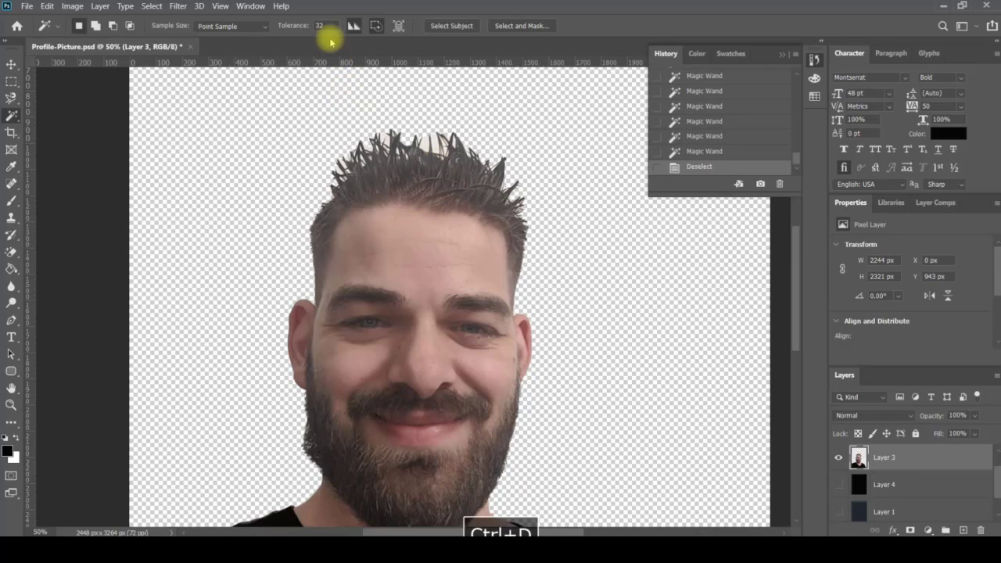
- Set the Magic Wand tolerance to 10 and build up a selection of the hair from the left temple across the top
{"action": "left_click", "coordinate": [289, 26]}
{"action": "type", "text": "10"}
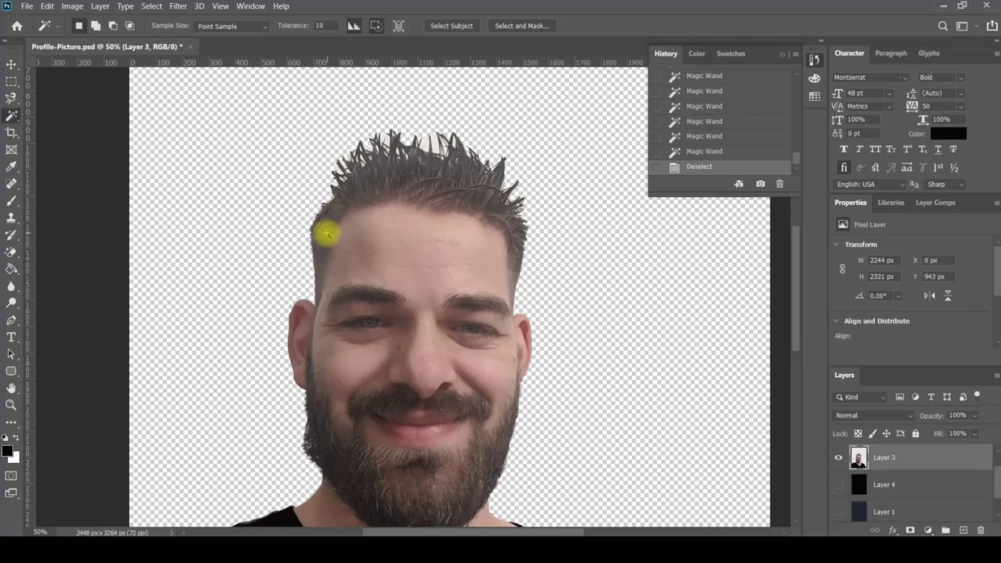
{"action": "left_click", "coordinate": [325, 232]}
{"action": "key", "text": "shift"}
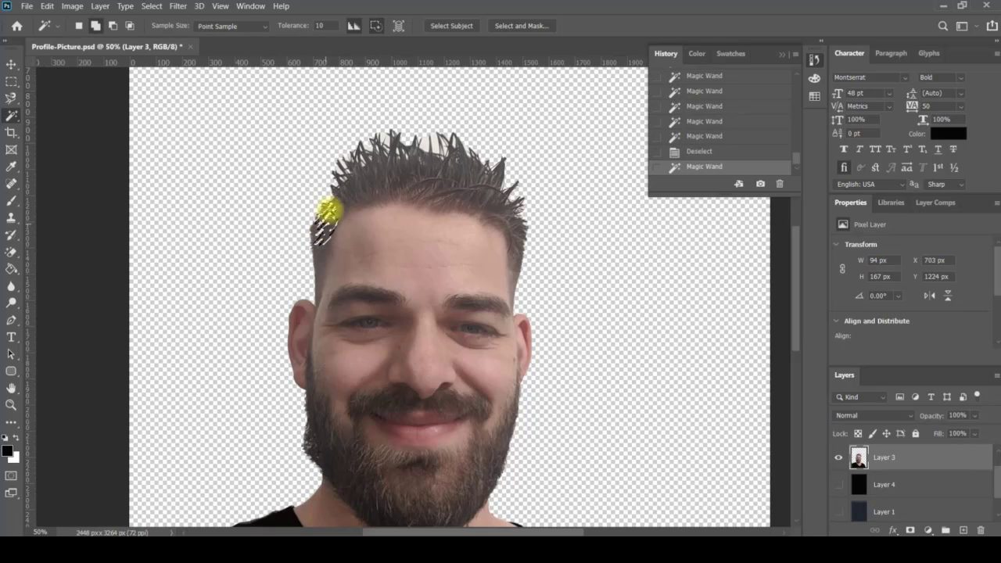
{"action": "left_click", "coordinate": [339, 195], "text": "shift"}
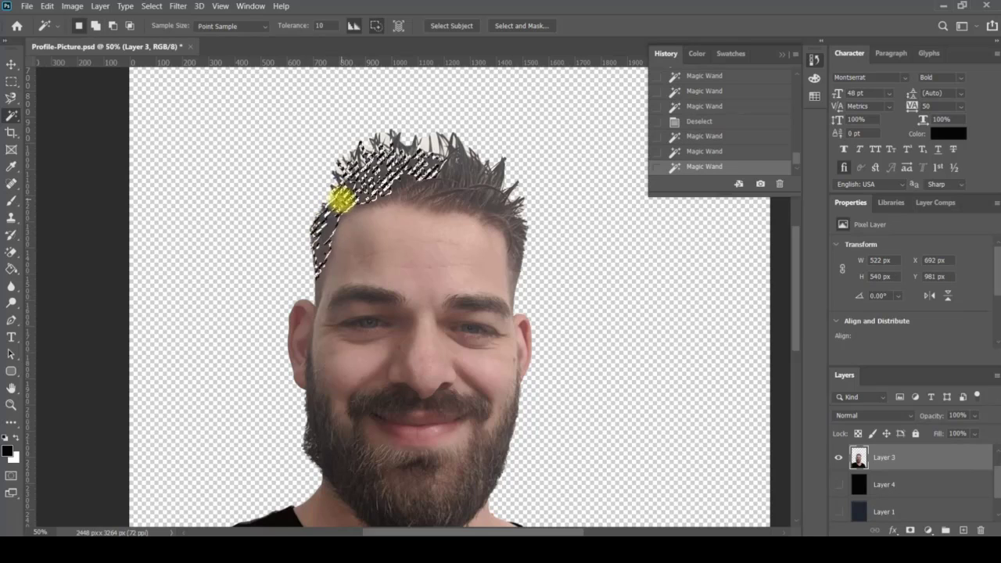
{"action": "left_click", "coordinate": [394, 183], "text": "shift"}
{"action": "left_click", "coordinate": [414, 188], "text": "shift"}
{"action": "left_click", "coordinate": [430, 195], "text": "shift"}
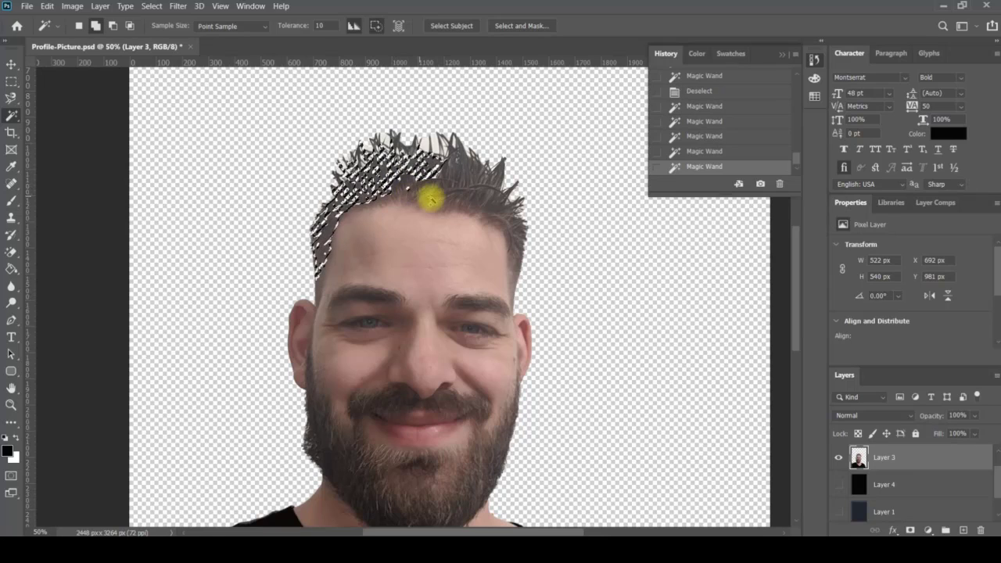
{"action": "left_click", "coordinate": [402, 196], "text": "shift"}
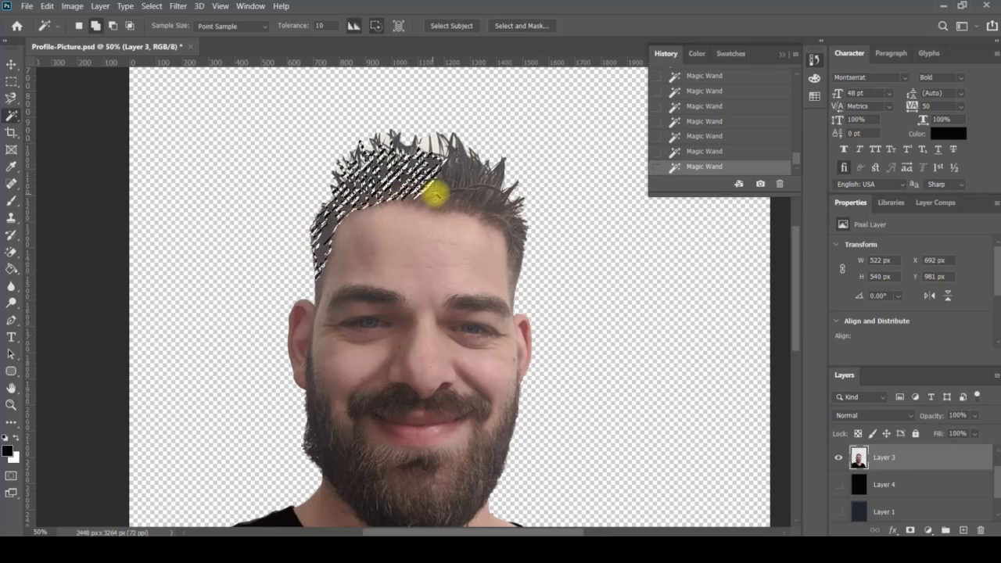
- Extend the Magic Wand selection over the right-side hair, sideburn and spiky tips, including the transparent area around the figure
{"action": "left_click", "coordinate": [455, 194], "text": "shift"}
{"action": "left_click", "coordinate": [474, 206], "text": "shift"}
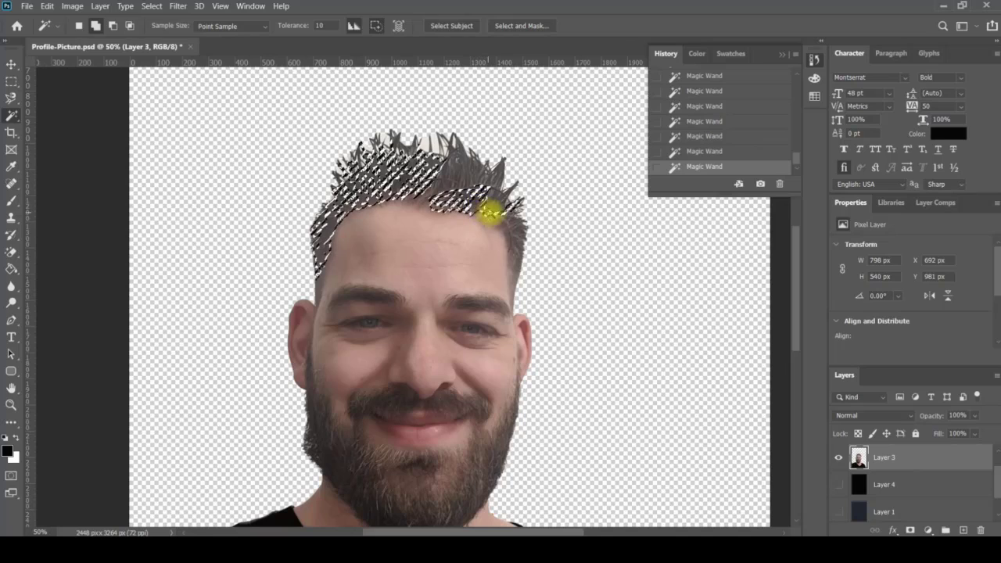
{"action": "left_click", "coordinate": [501, 233], "text": "shift"}
{"action": "left_click", "coordinate": [519, 256], "text": "shift"}
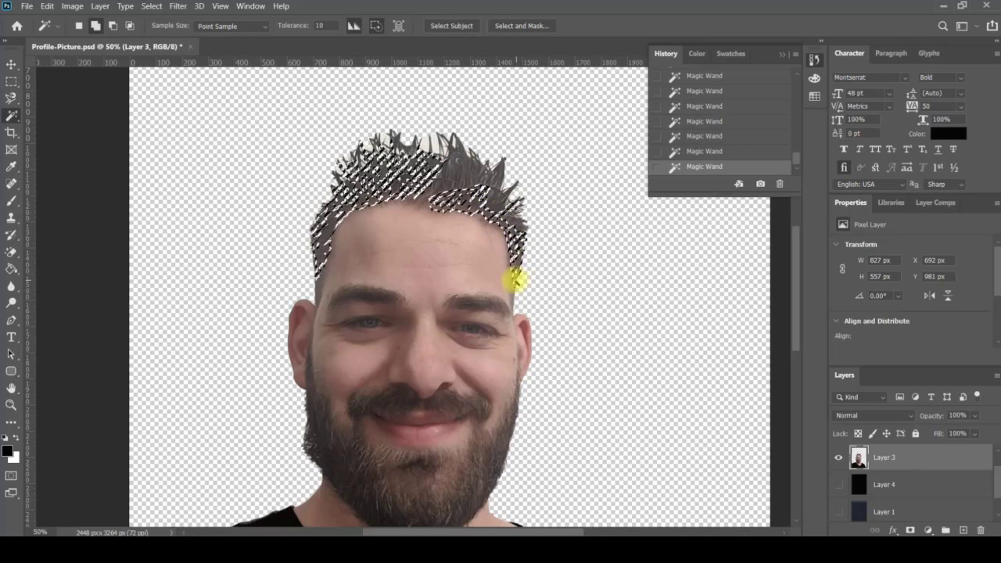
{"action": "left_click", "coordinate": [514, 303], "text": "shift"}
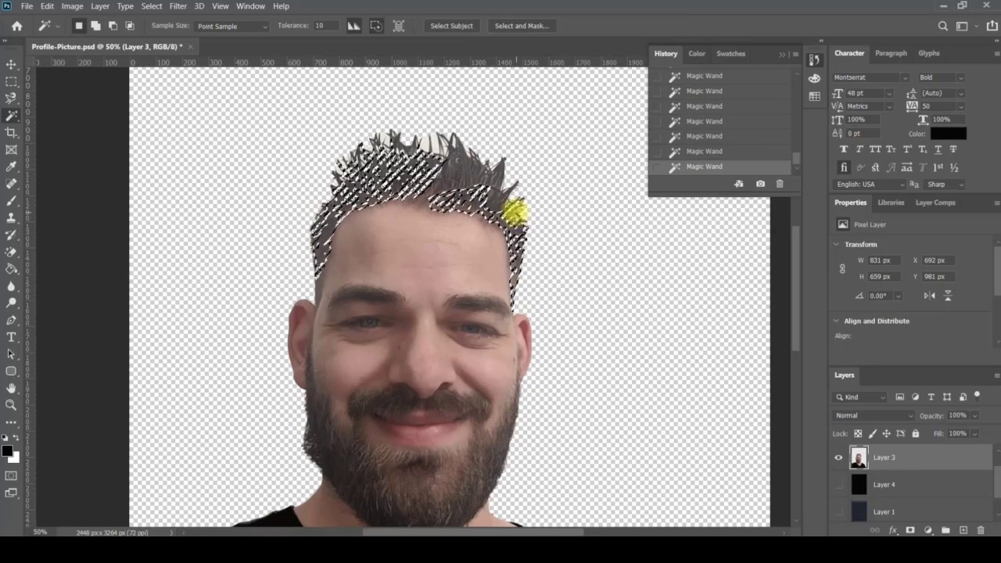
{"action": "left_click", "coordinate": [509, 206], "text": "shift"}
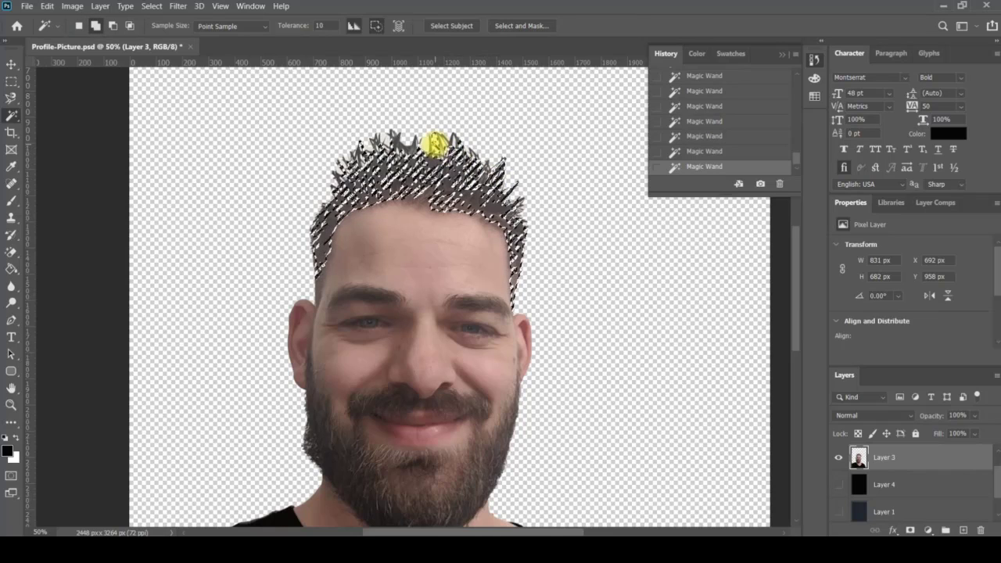
{"action": "left_click", "coordinate": [390, 145], "text": "shift"}
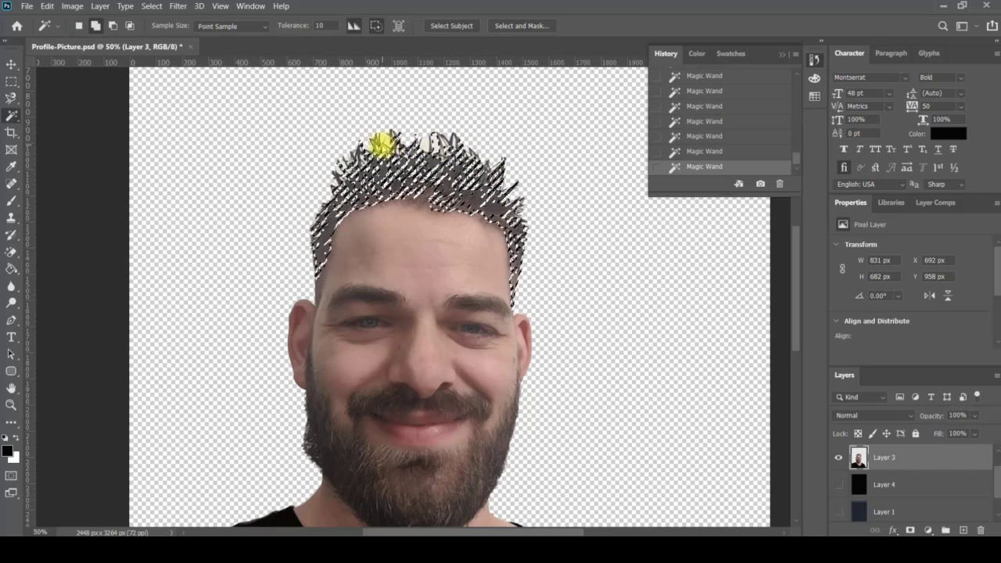
{"action": "key", "text": "ctrl+shift+i"}
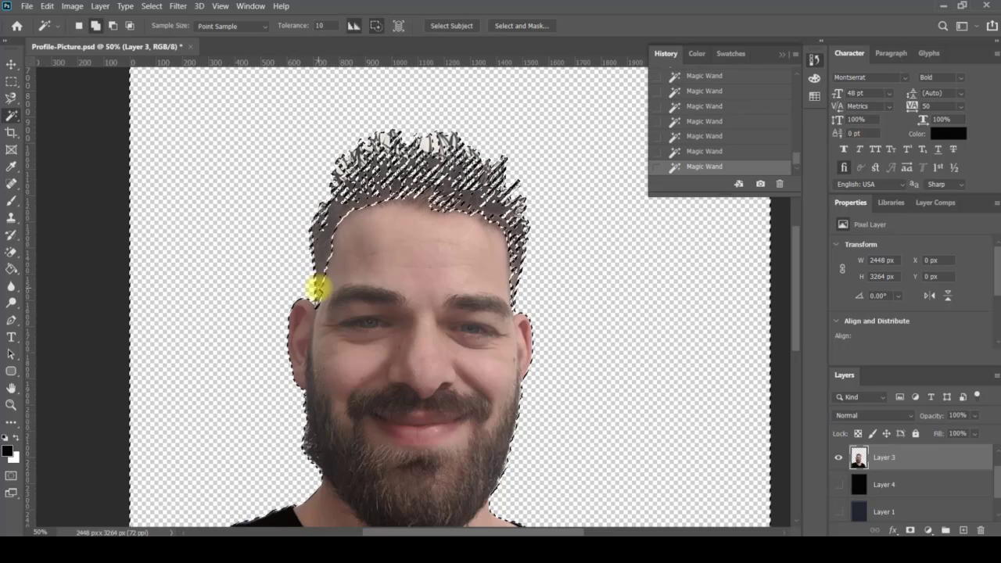
- Add both eyebrows to the Magic Wand selection and subtract the stray area around the left eye
{"action": "scroll", "coordinate": [335, 320], "scroll_direction": "down", "scroll_amount": 3}
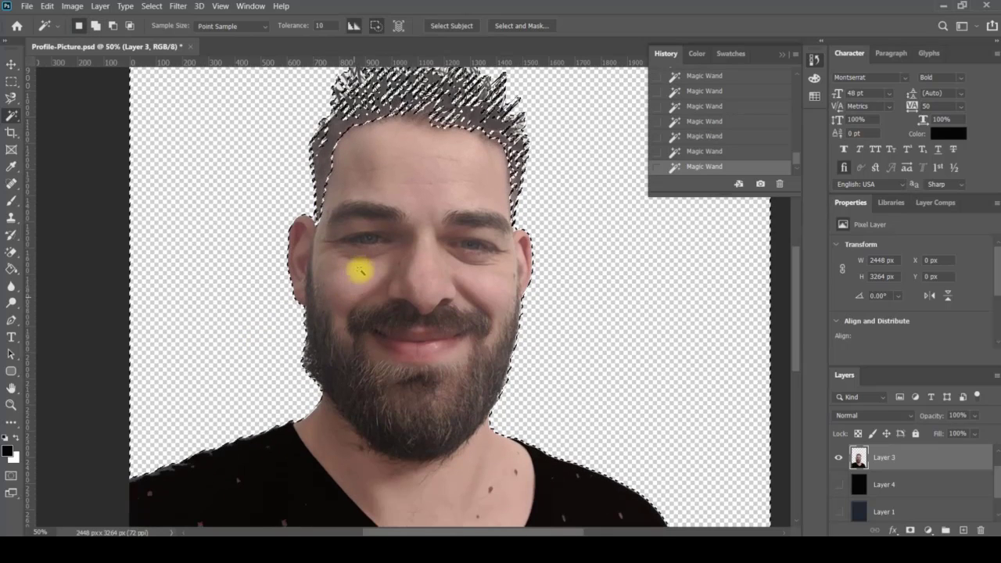
{"action": "left_click", "coordinate": [350, 211], "text": "shift"}
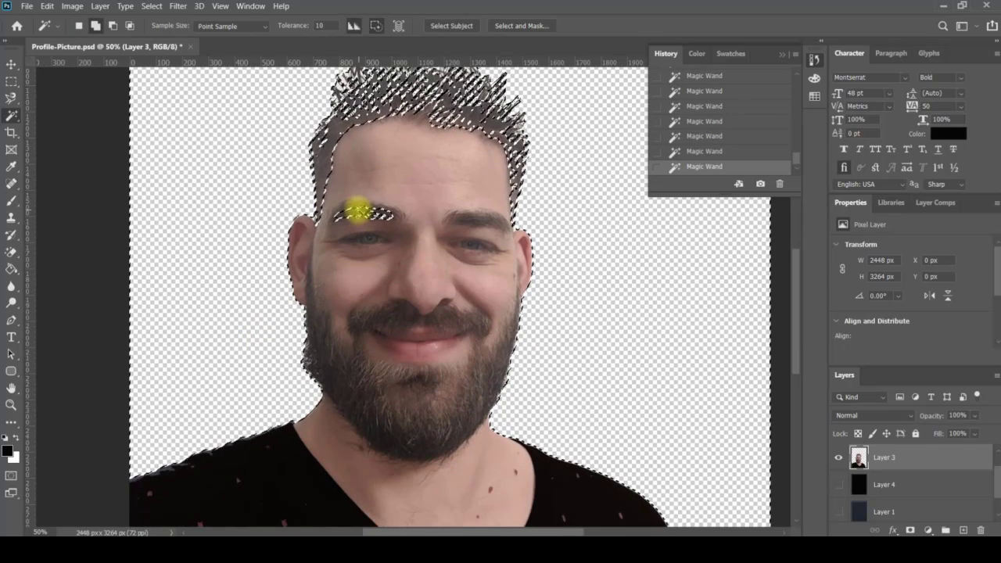
{"action": "left_click", "coordinate": [389, 214], "text": "shift"}
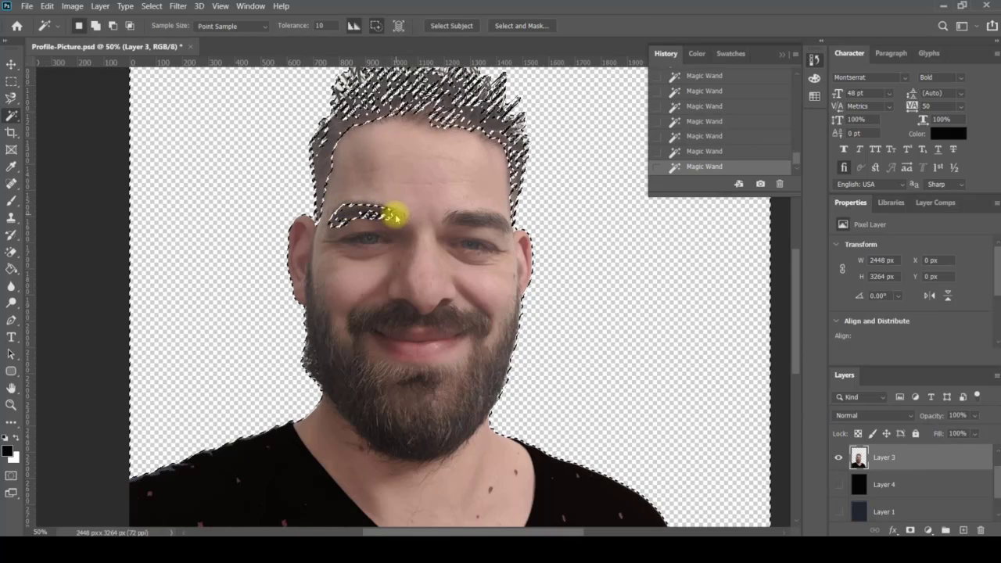
{"action": "left_click", "coordinate": [408, 220], "text": "shift"}
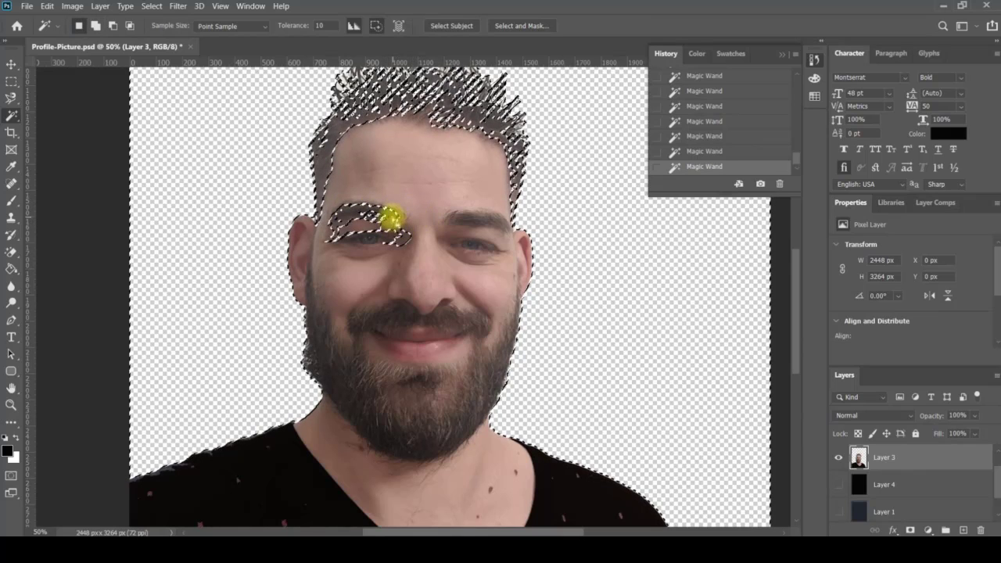
{"action": "left_click", "coordinate": [387, 226], "text": "shift"}
{"action": "left_click", "coordinate": [378, 227], "text": "shift"}
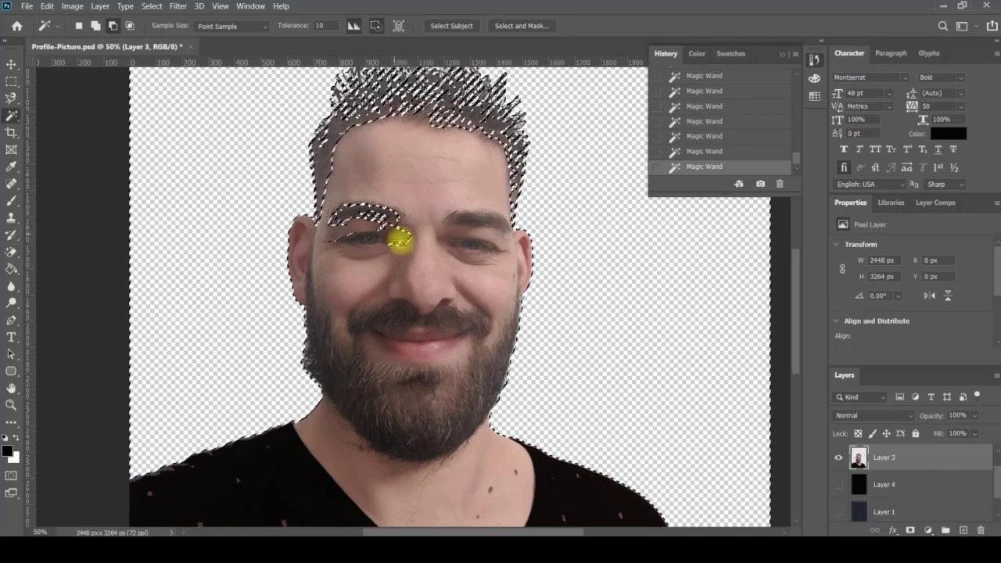
{"action": "left_click", "coordinate": [376, 241], "text": "alt"}
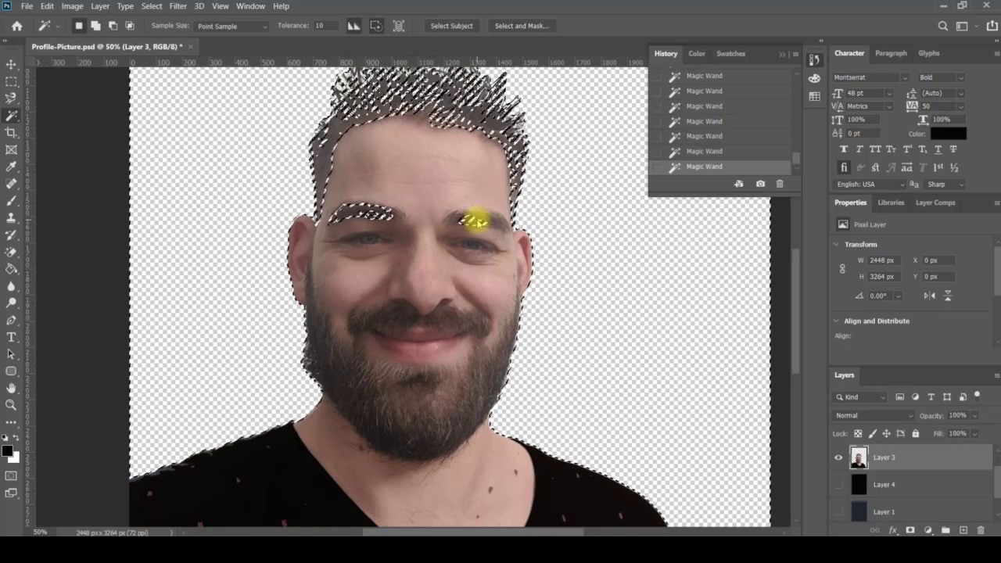
{"action": "left_click", "coordinate": [478, 220]}
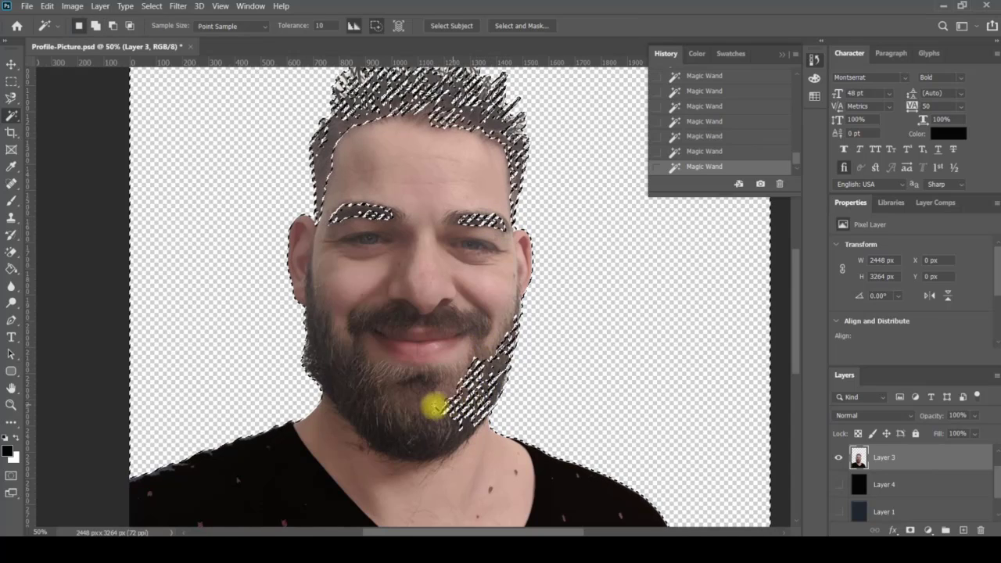
- Add the chin beard, cheek beard and moustache areas to the Magic Wand selection
{"action": "left_click", "coordinate": [434, 428]}
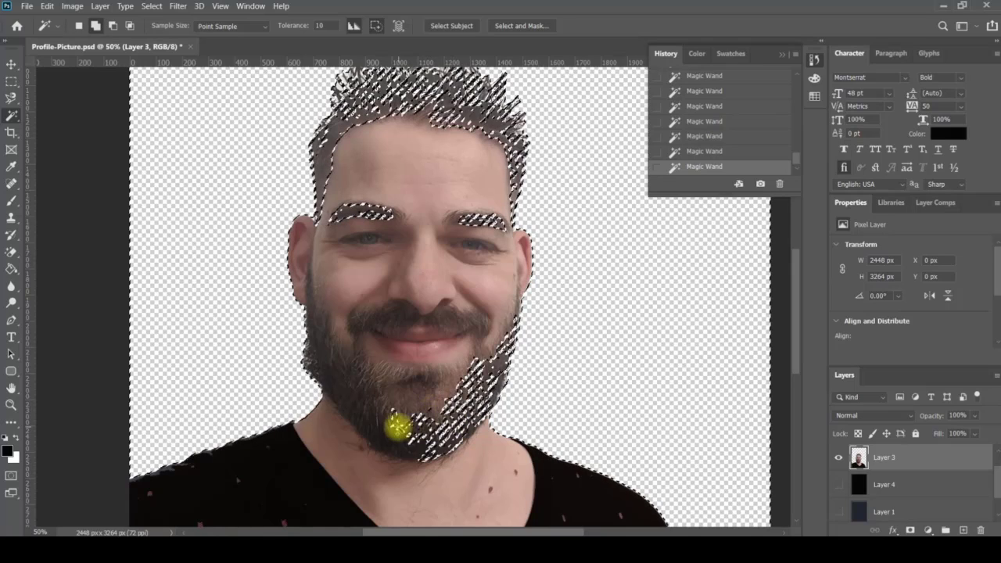
{"action": "left_click", "coordinate": [437, 391]}
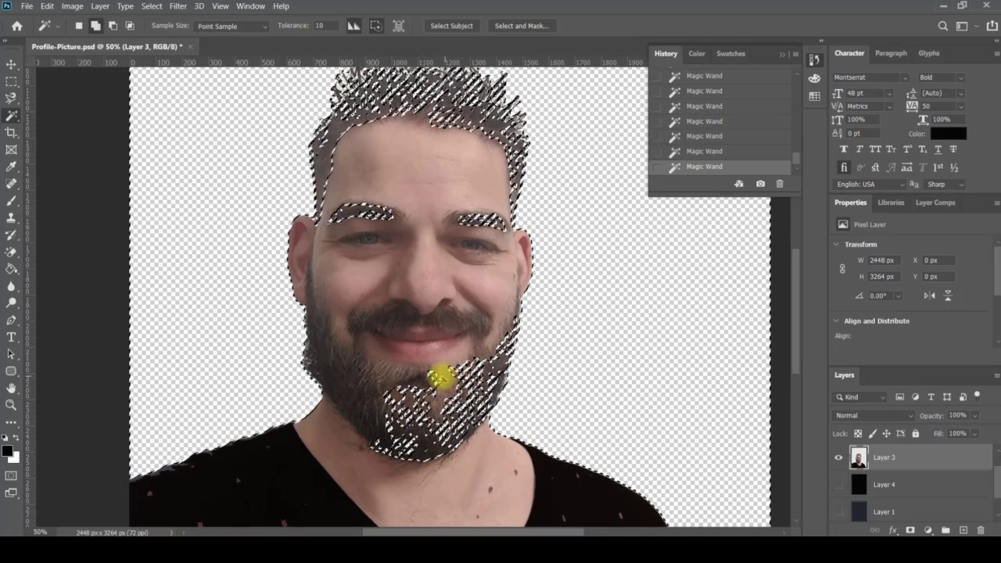
{"action": "left_click", "coordinate": [370, 373]}
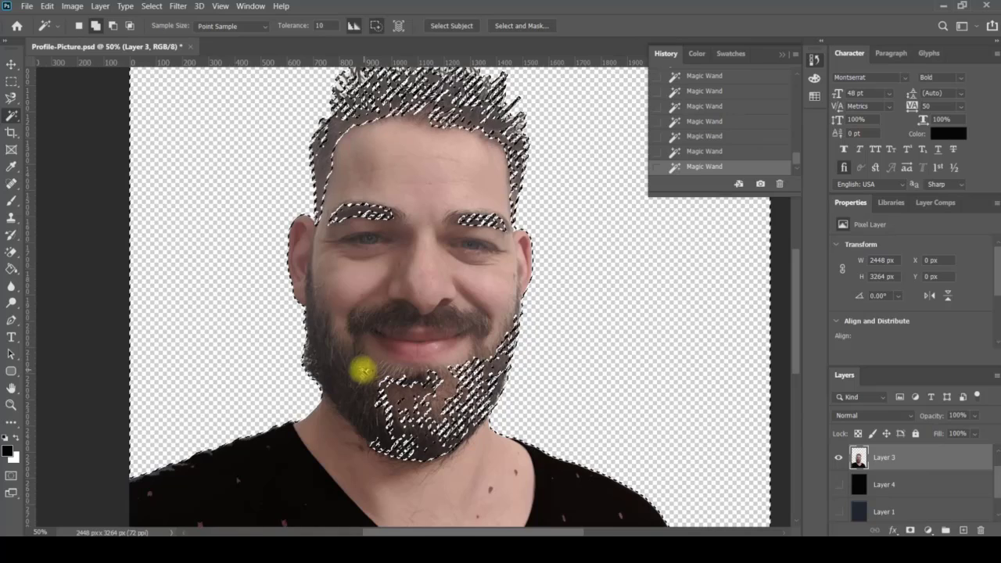
{"action": "left_click", "coordinate": [357, 382]}
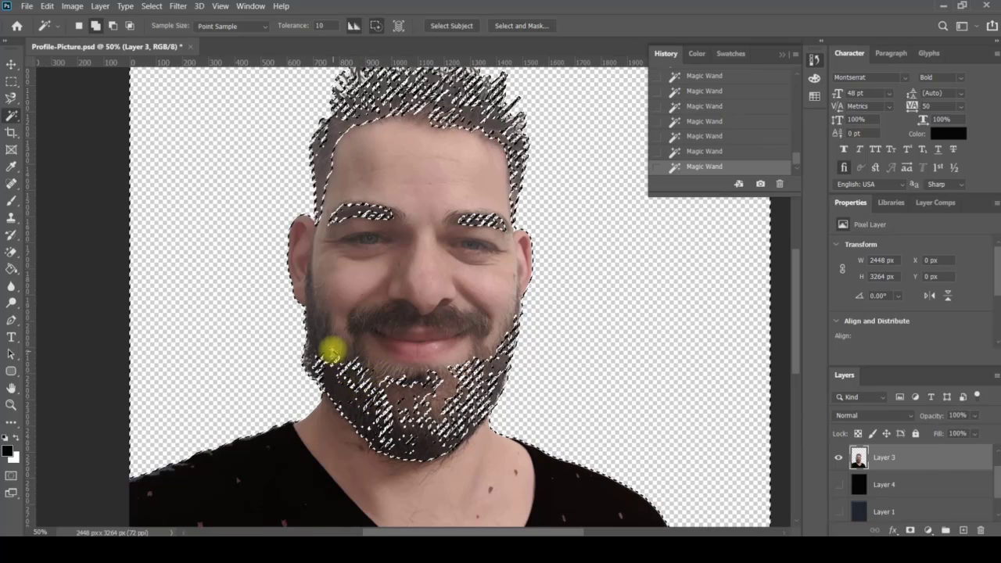
{"action": "left_click", "coordinate": [315, 316]}
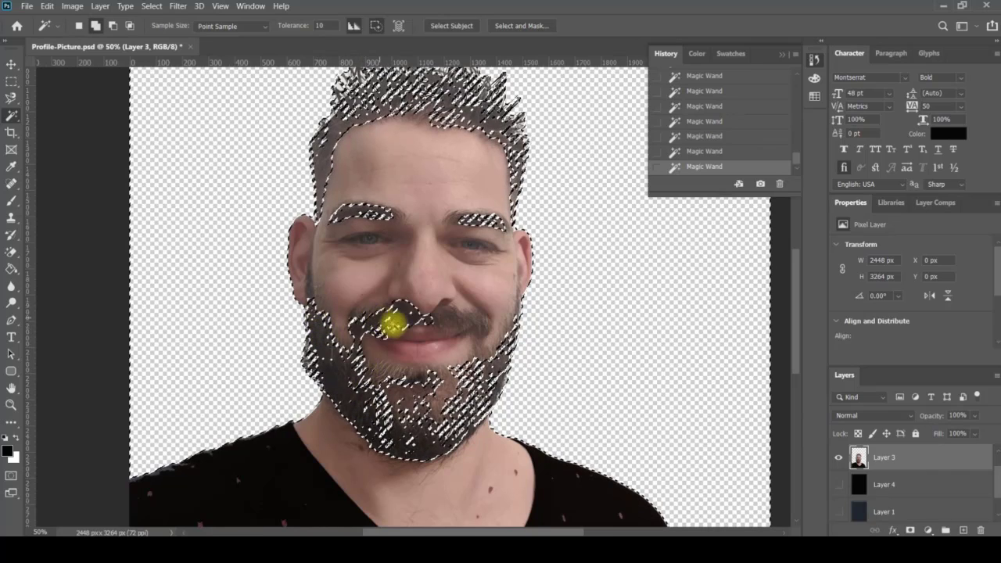
{"action": "left_click", "coordinate": [459, 321]}
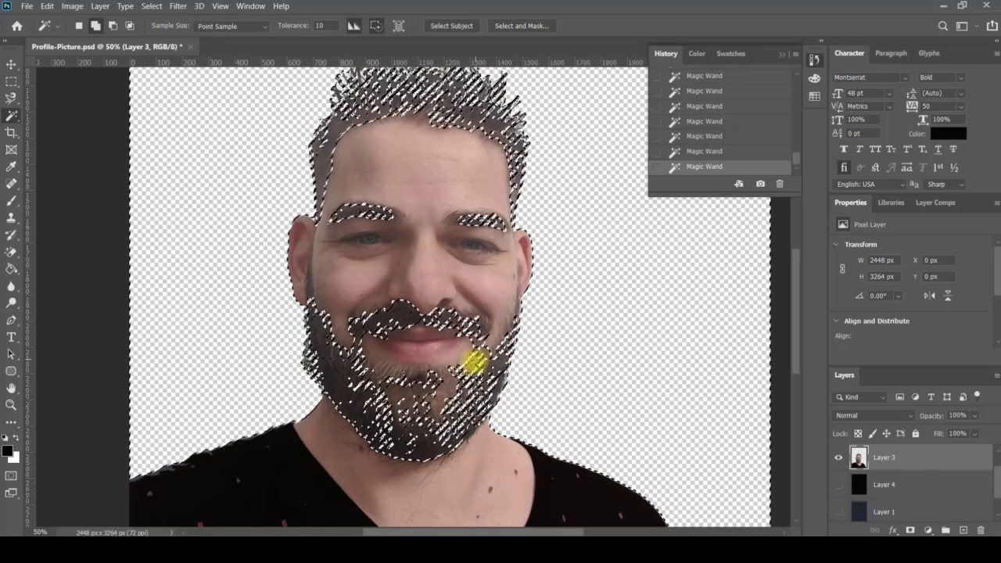
{"action": "left_click", "coordinate": [406, 379]}
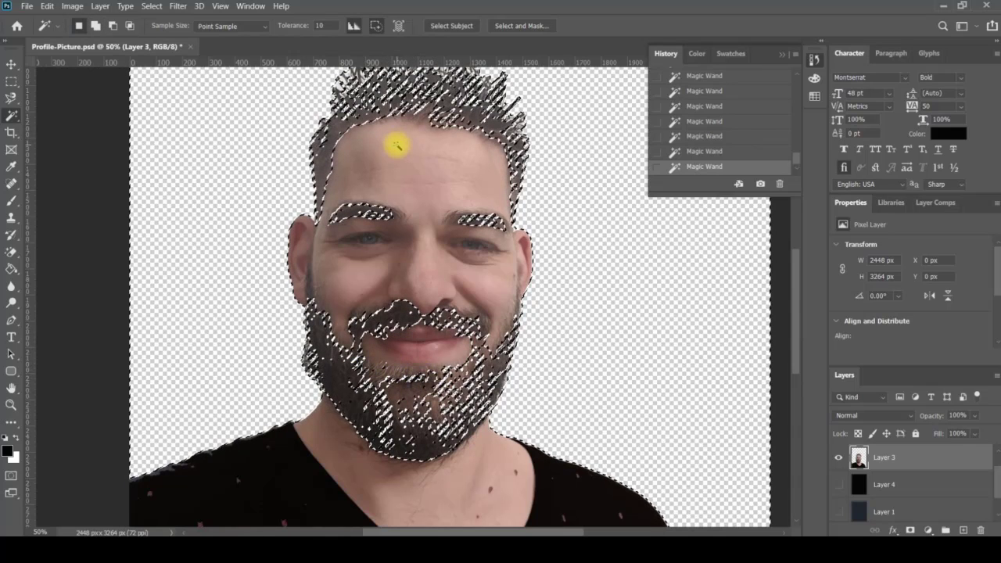
- Colorize the selected hair, eyebrows and beard purple with Hue/Saturation at hue 279, and clear the selection
{"action": "scroll", "coordinate": [322, 232], "scroll_direction": "up", "scroll_amount": 3}
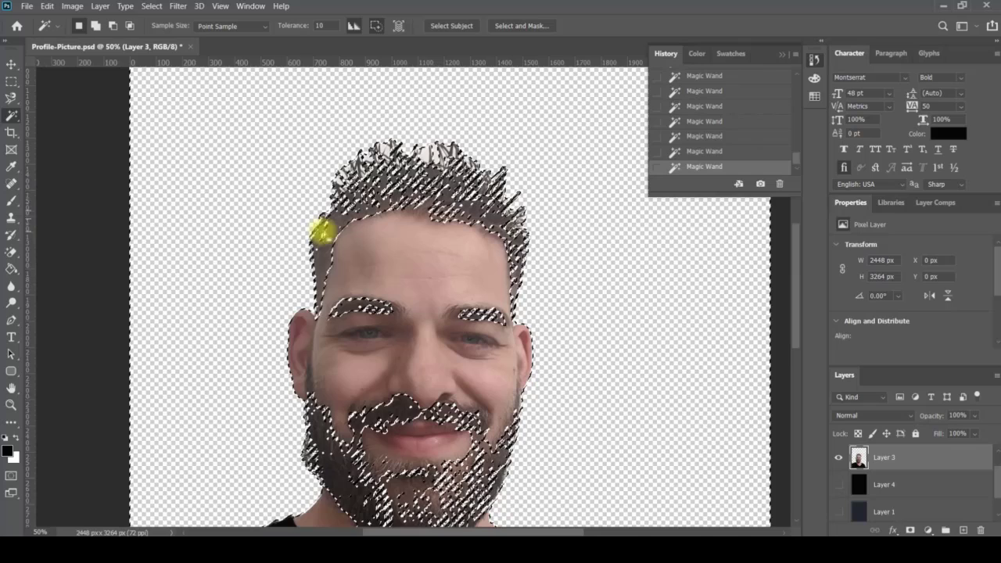
{"action": "left_click", "coordinate": [72, 6]}
{"action": "mouse_move", "coordinate": [90, 38]}
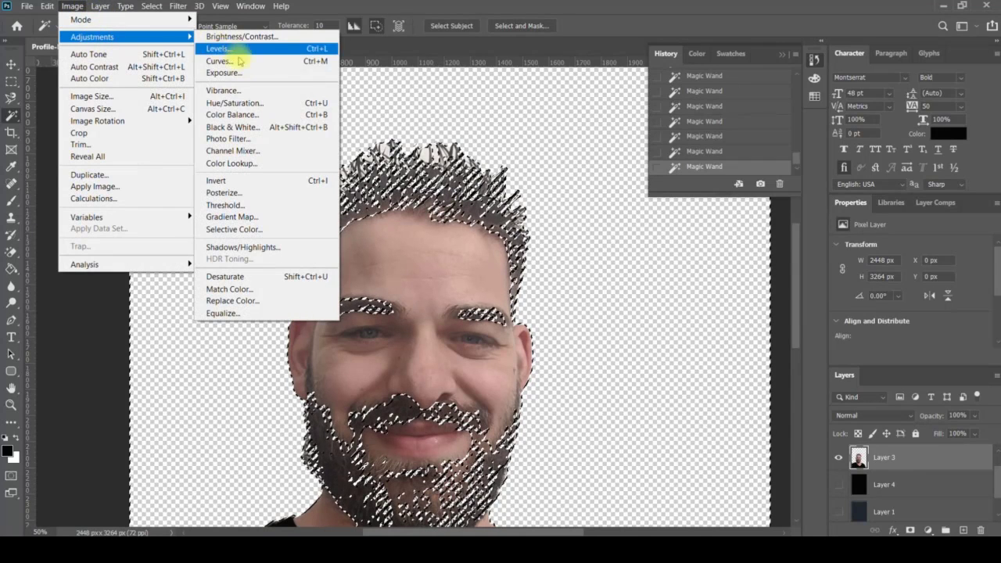
{"action": "left_click", "coordinate": [244, 102]}
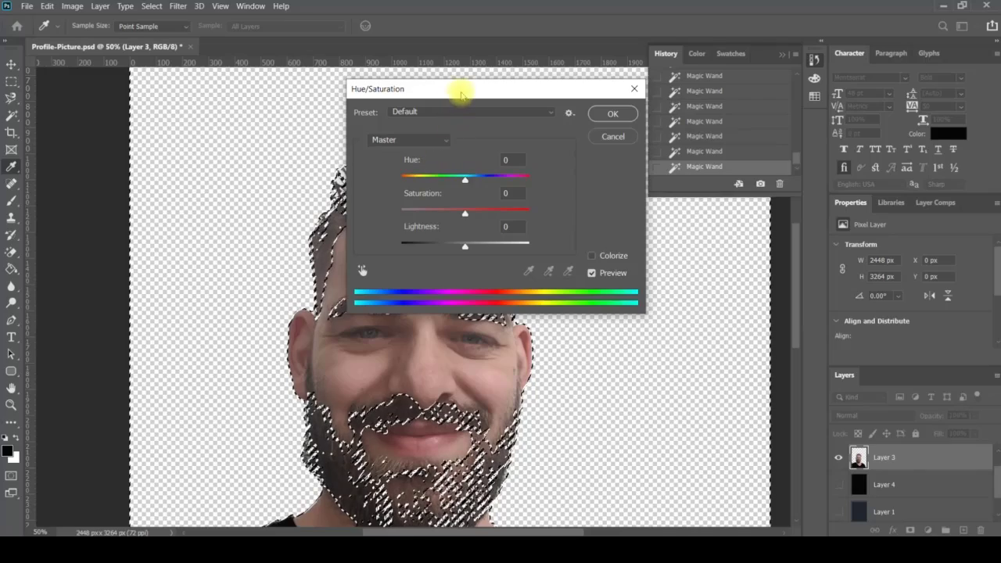
{"action": "left_click_drag", "start_coordinate": [458, 89], "coordinate": [614, 95]}
{"action": "left_click", "coordinate": [741, 256]}
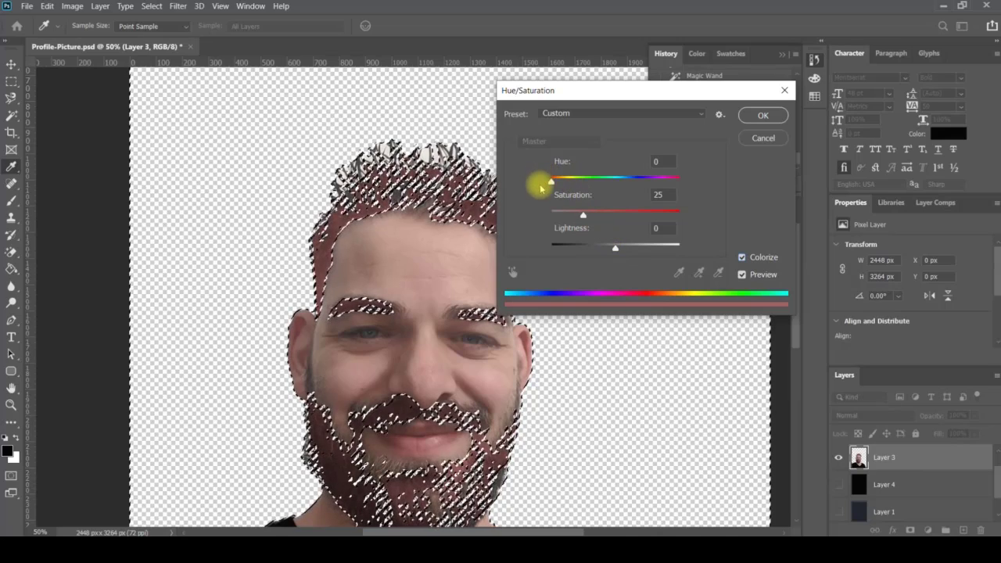
{"action": "left_click_drag", "start_coordinate": [552, 181], "coordinate": [643, 180]}
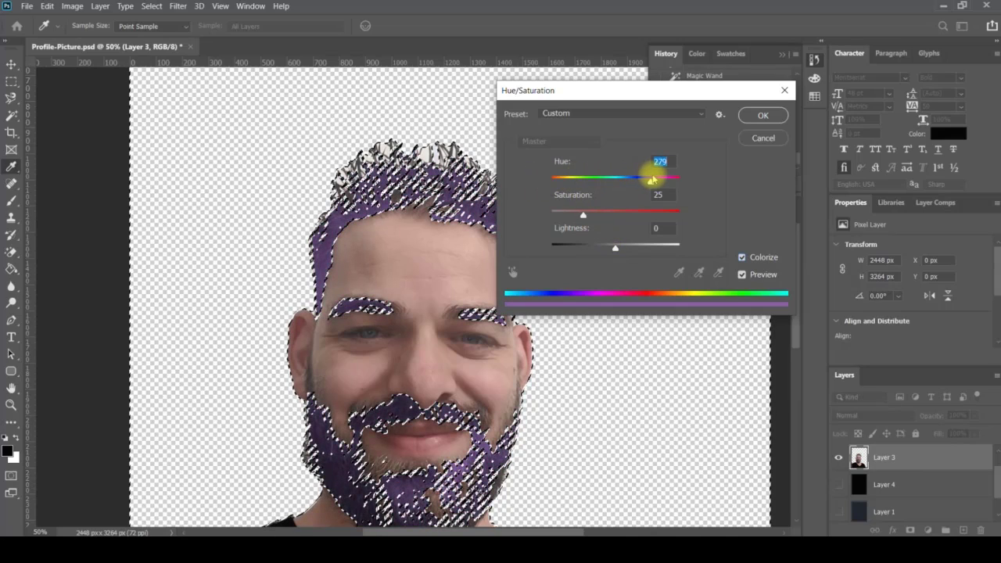
{"action": "left_click", "coordinate": [762, 115]}
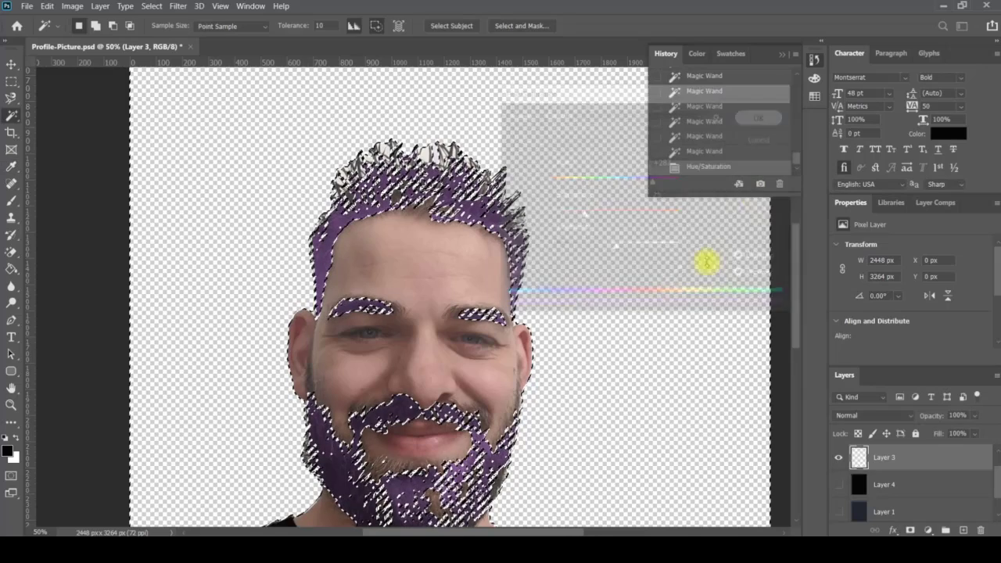
{"action": "key", "text": "ctrl+d"}
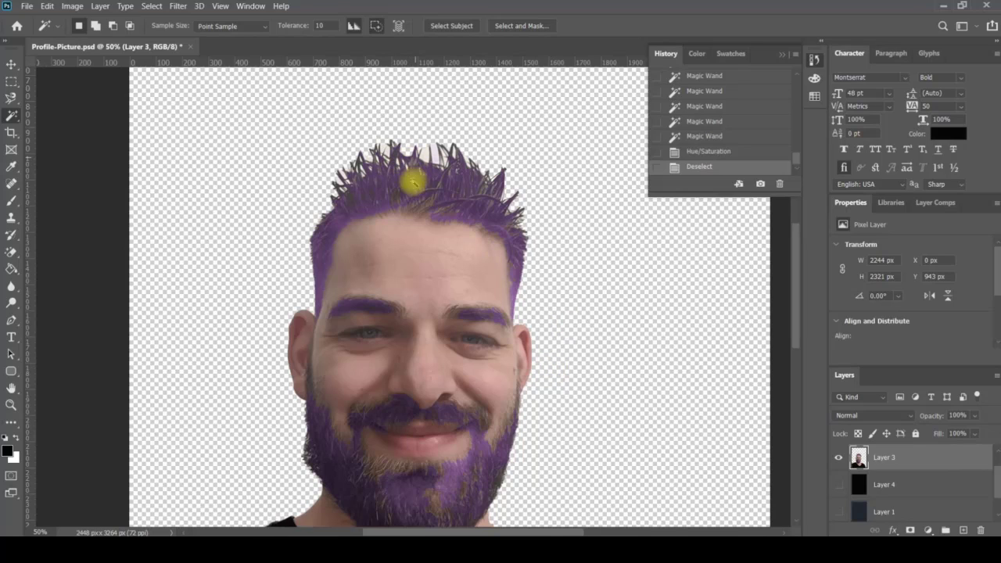
- Examine the recoloured hair and eyebrows up close
{"action": "key", "text": "z"}
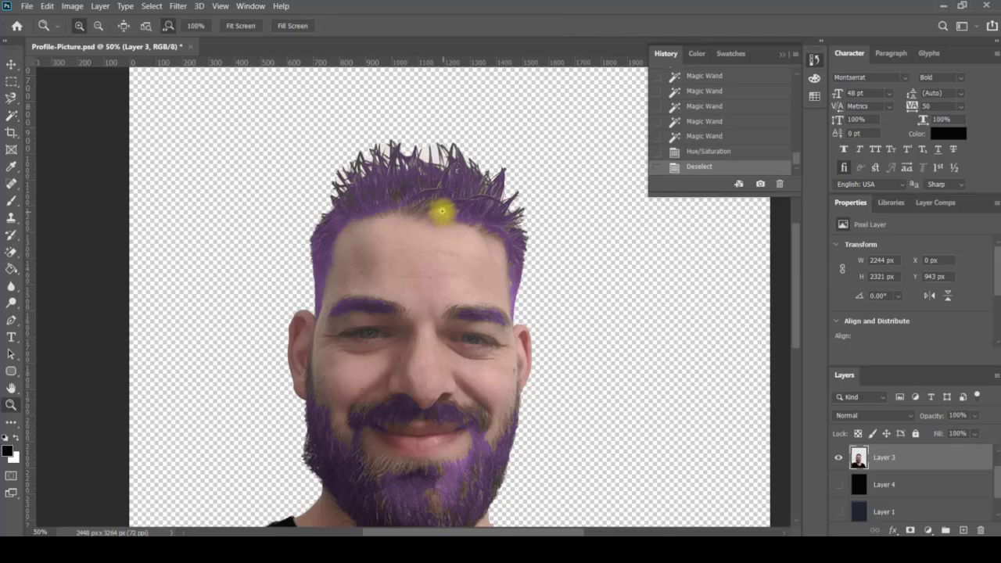
{"action": "left_click_drag", "start_coordinate": [440, 206], "coordinate": [449, 158]}
{"action": "left_click", "coordinate": [449, 258], "text": "alt"}
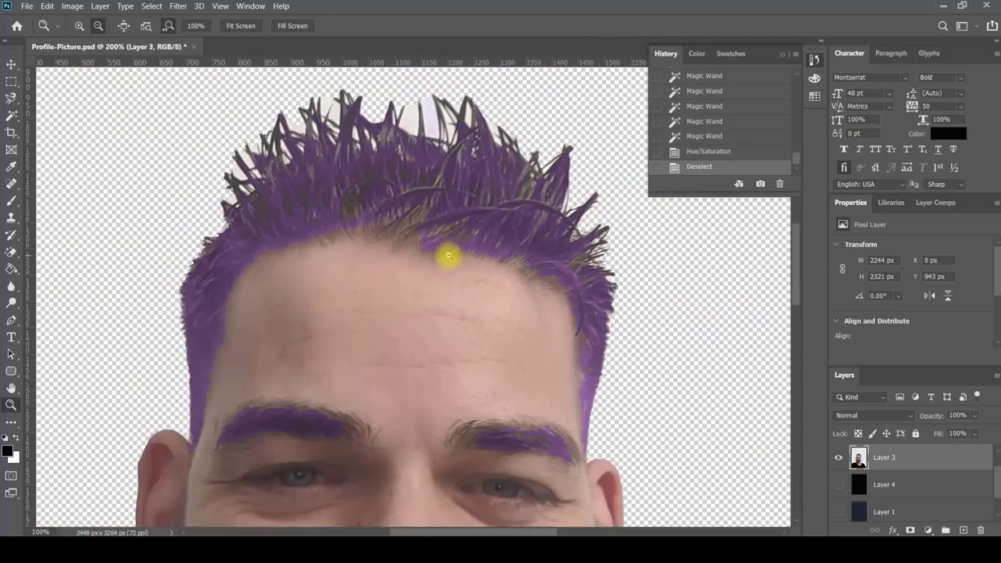
{"action": "left_click", "coordinate": [449, 257], "text": "alt"}
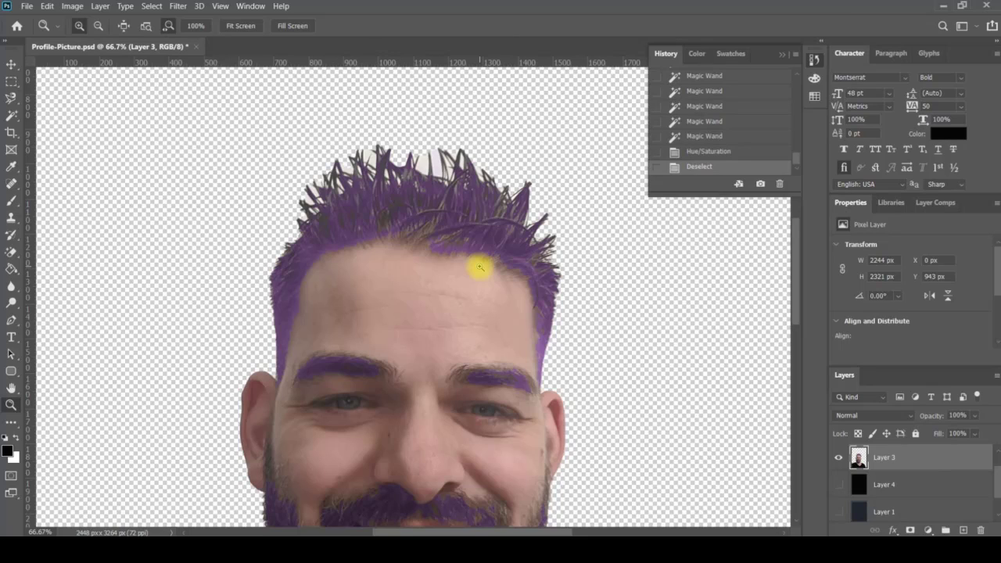
{"action": "scroll", "coordinate": [470, 275], "scroll_direction": "down", "scroll_amount": 3}
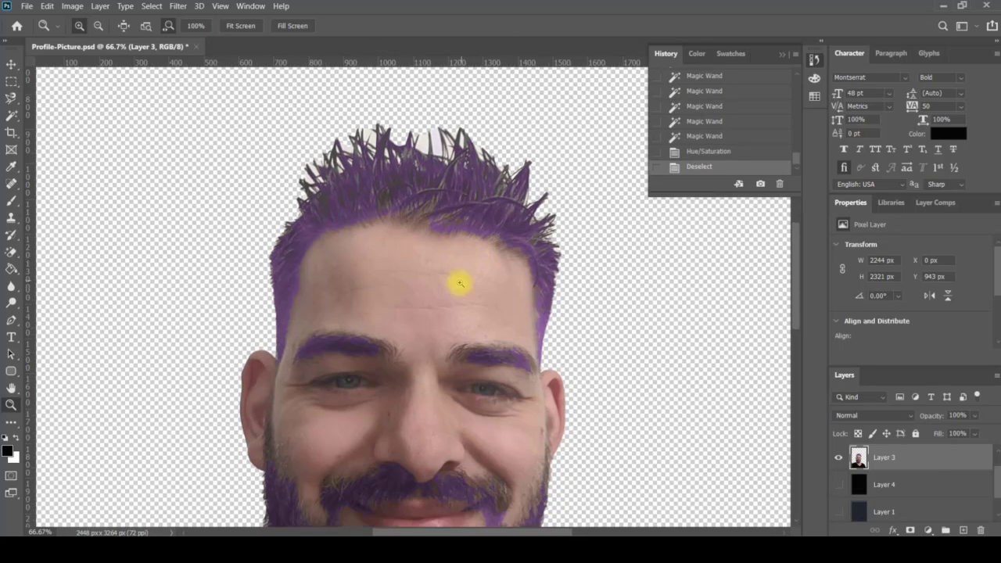
{"action": "right_click", "coordinate": [10, 117]}
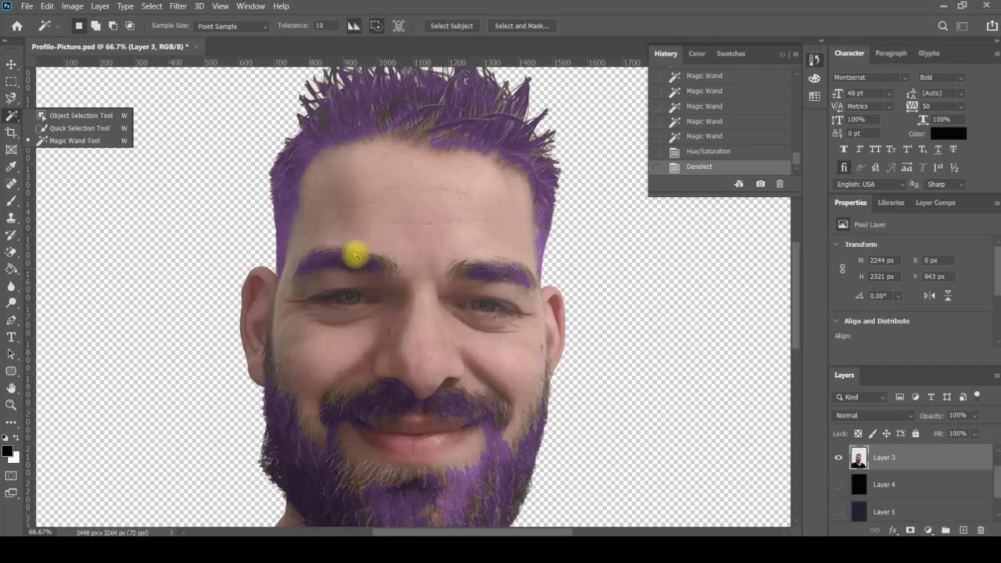
{"action": "left_click", "coordinate": [72, 6]}
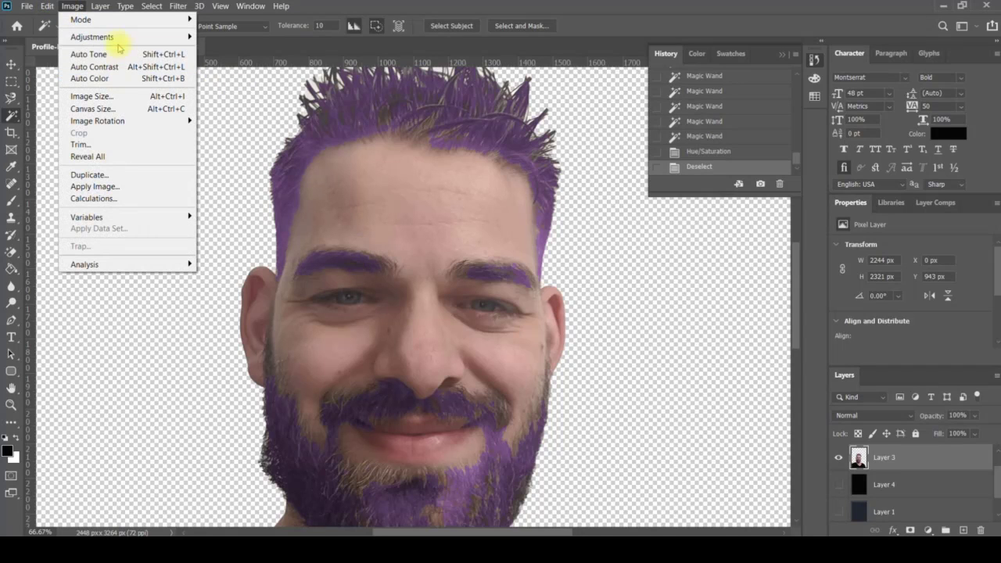
{"action": "mouse_move", "coordinate": [118, 44]}
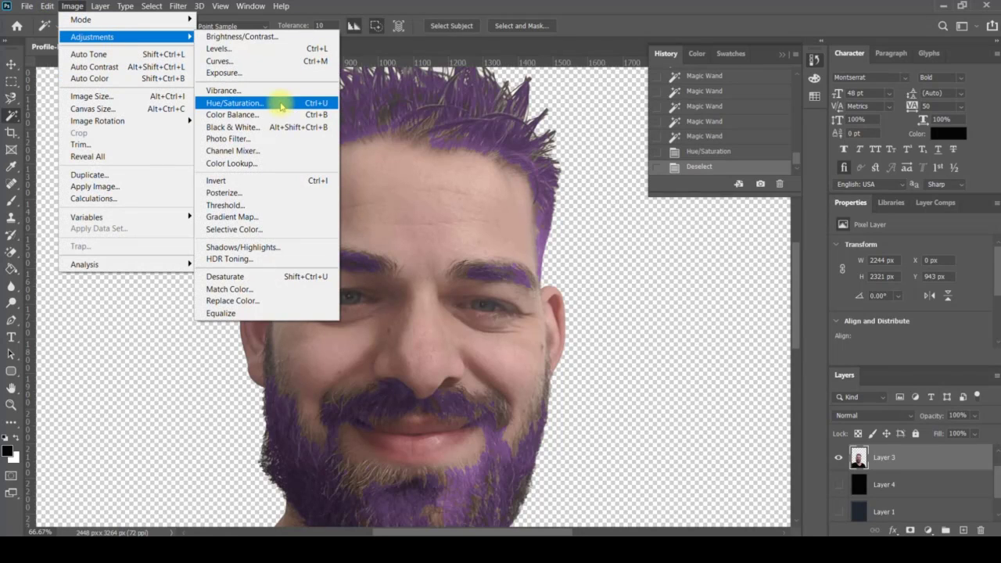
{"action": "left_click", "coordinate": [280, 105]}
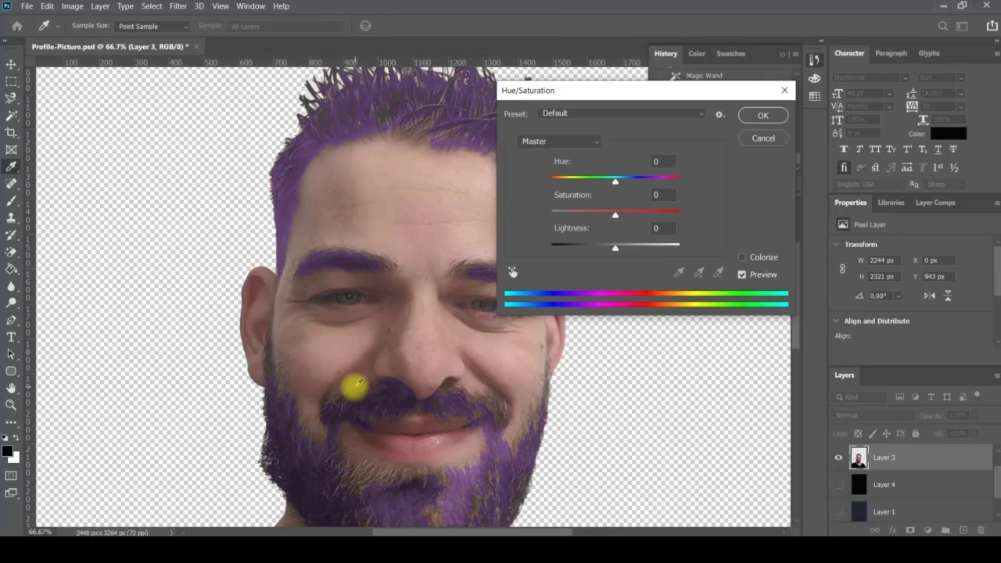
{"action": "left_click", "coordinate": [763, 138]}
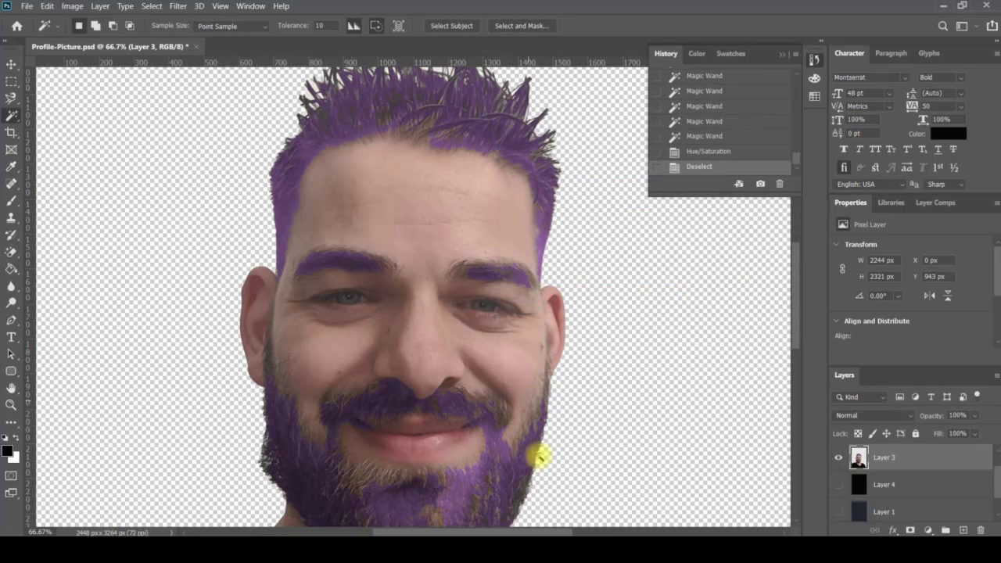
- Try a Magnetic Lasso outline from beside the left ear along the cheek and moustache, and clear the selection
{"action": "scroll", "coordinate": [539, 457], "scroll_direction": "down", "scroll_amount": 3}
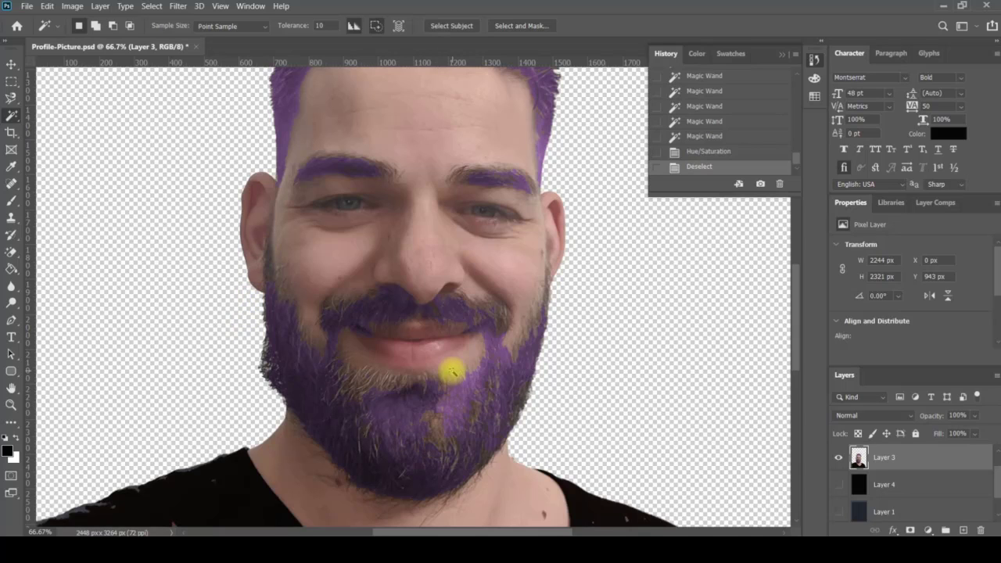
{"action": "scroll", "coordinate": [468, 372], "scroll_direction": "up", "scroll_amount": 3}
{"action": "scroll", "coordinate": [480, 379], "scroll_direction": "up", "scroll_amount": 2}
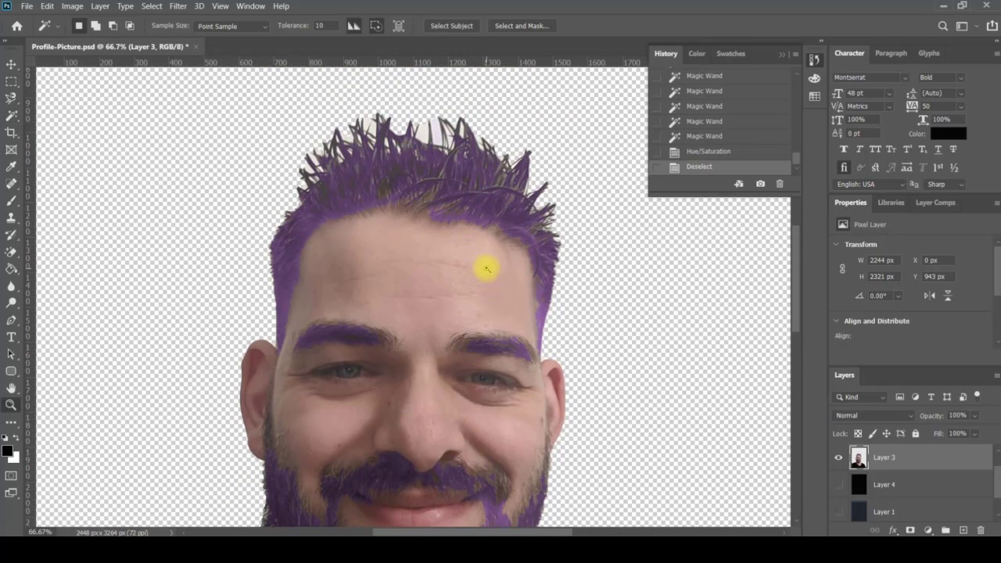
{"action": "key", "text": "z"}
{"action": "left_click", "coordinate": [485, 268], "text": "alt"}
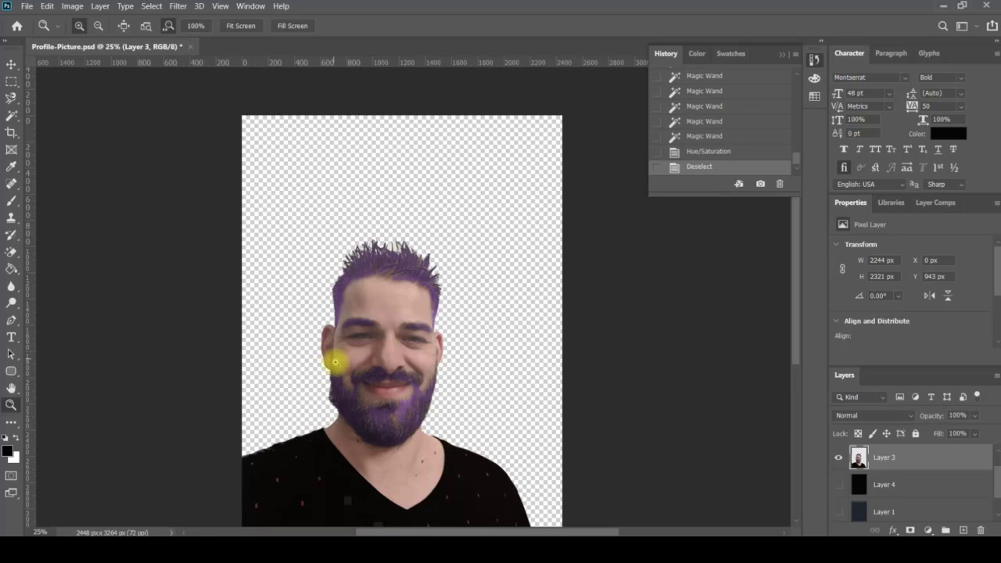
{"action": "mouse_move", "coordinate": [11, 98]}
{"action": "left_mouse_down"}
{"action": "mouse_move", "coordinate": [39, 98]}
{"action": "mouse_move", "coordinate": [64, 124]}
{"action": "left_mouse_up"}
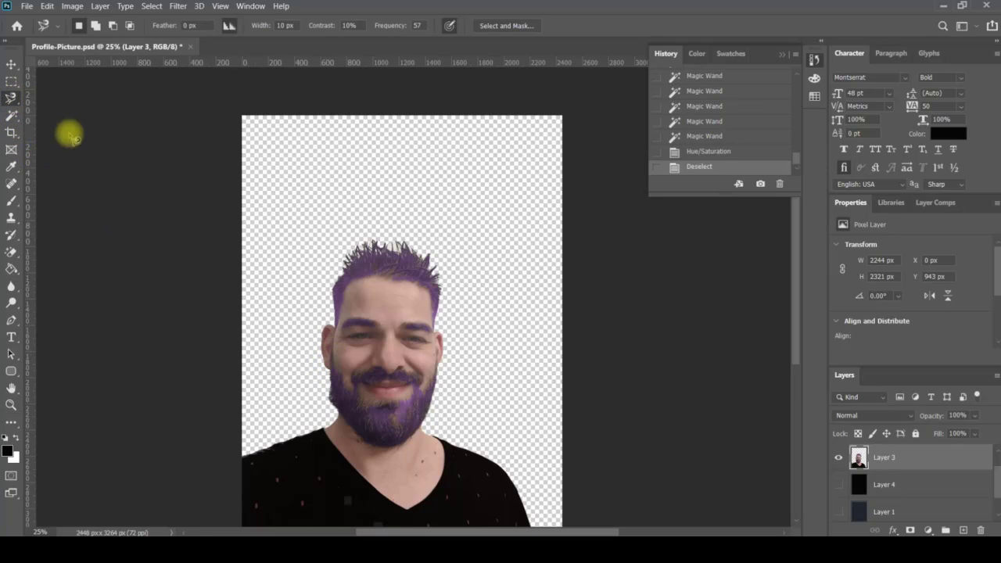
{"action": "left_click", "coordinate": [334, 345]}
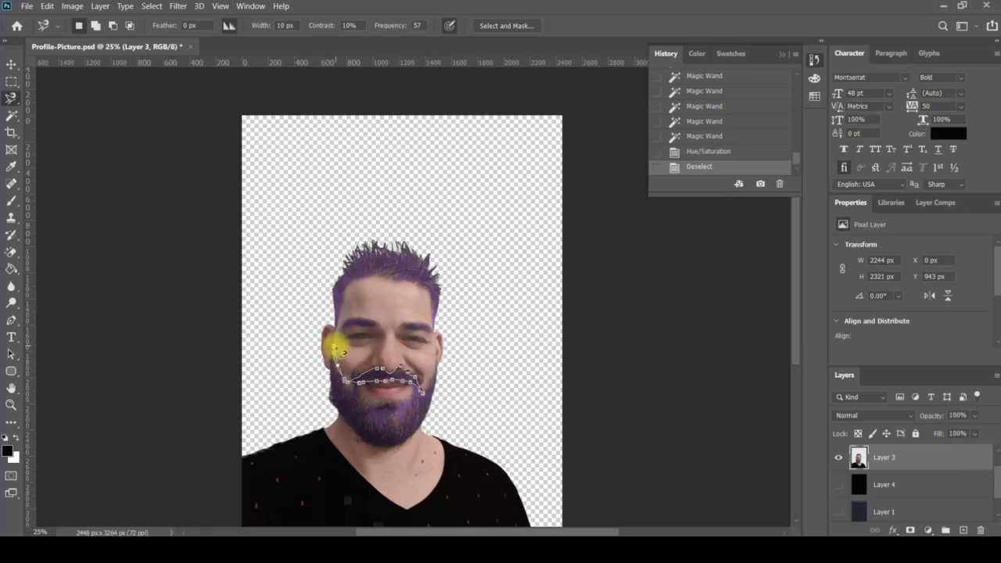
{"action": "left_click", "coordinate": [335, 350]}
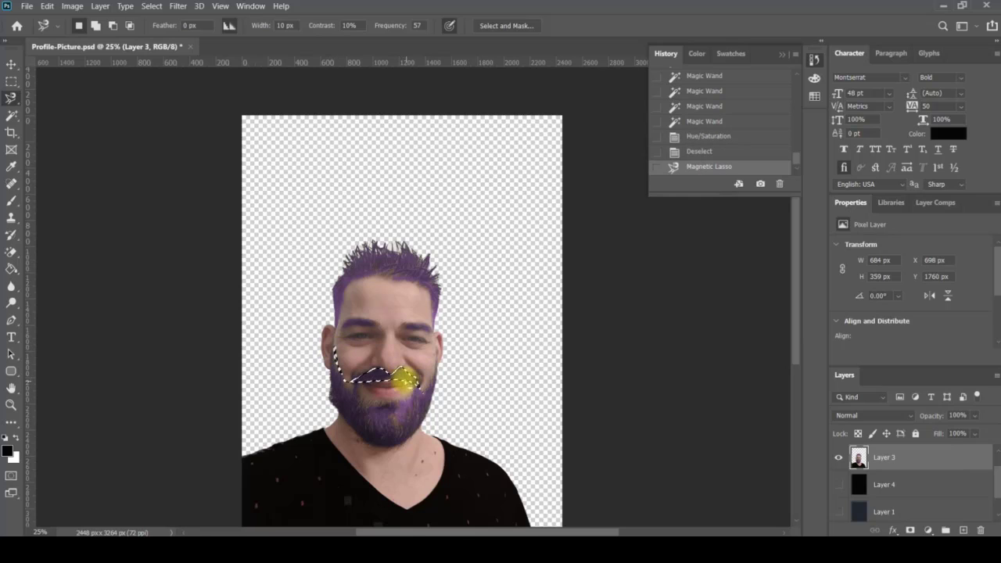
{"action": "scroll", "coordinate": [400, 379], "scroll_direction": "down", "scroll_amount": 1}
{"action": "scroll", "coordinate": [402, 352], "scroll_direction": "up", "scroll_amount": 2}
{"action": "key", "text": "w"}
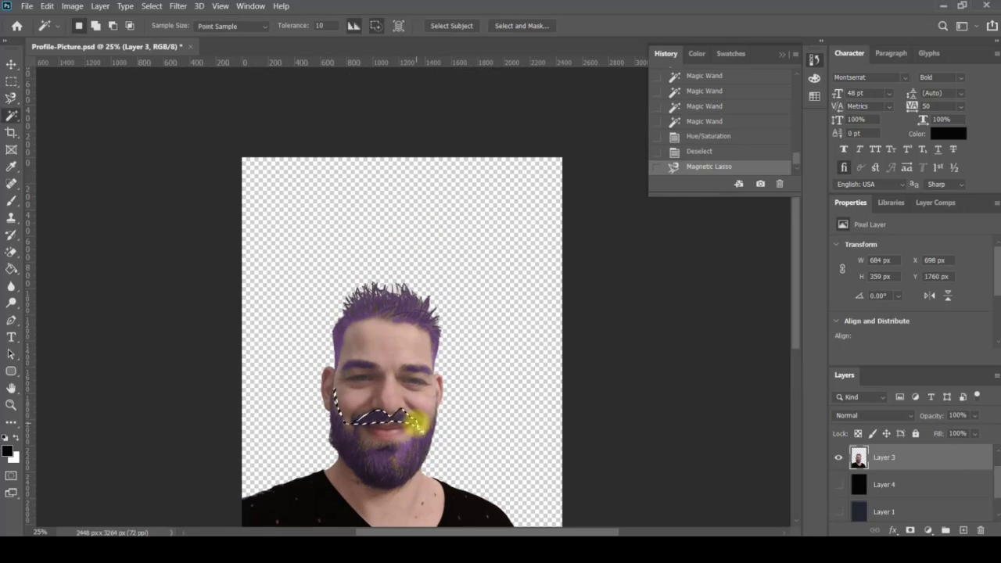
{"action": "key", "text": "ctrl+d"}
- Examine the recoloured beard, moustache and hair up close and against the whole portrait
{"action": "key", "text": "z"}
{"action": "left_click", "coordinate": [406, 424]}
{"action": "key", "text": "space"}
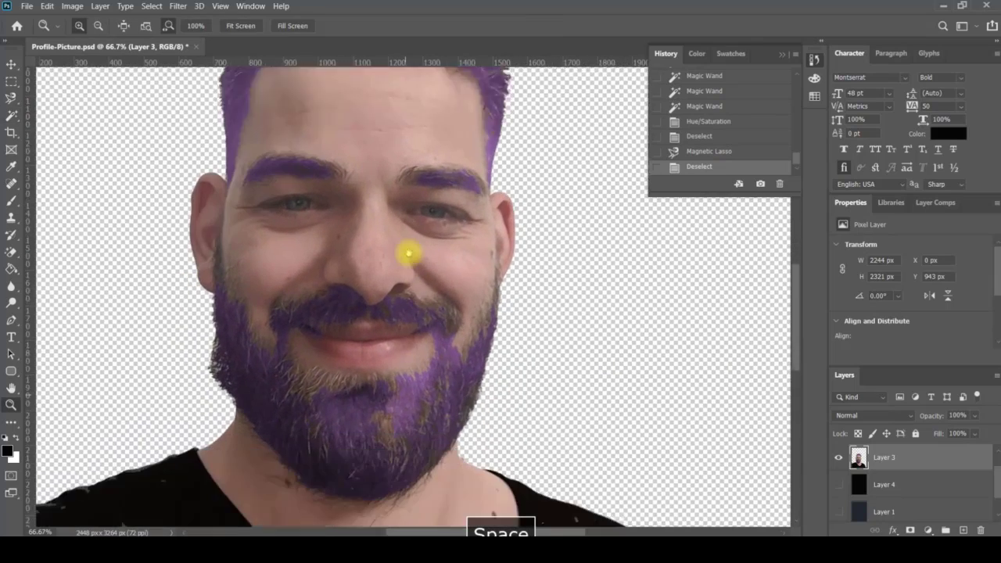
{"action": "left_click_drag", "start_coordinate": [409, 252], "coordinate": [426, 312]}
{"action": "left_click", "coordinate": [414, 264], "text": "alt"}
{"action": "left_click", "coordinate": [415, 265], "text": "alt"}
{"action": "key", "text": "space"}
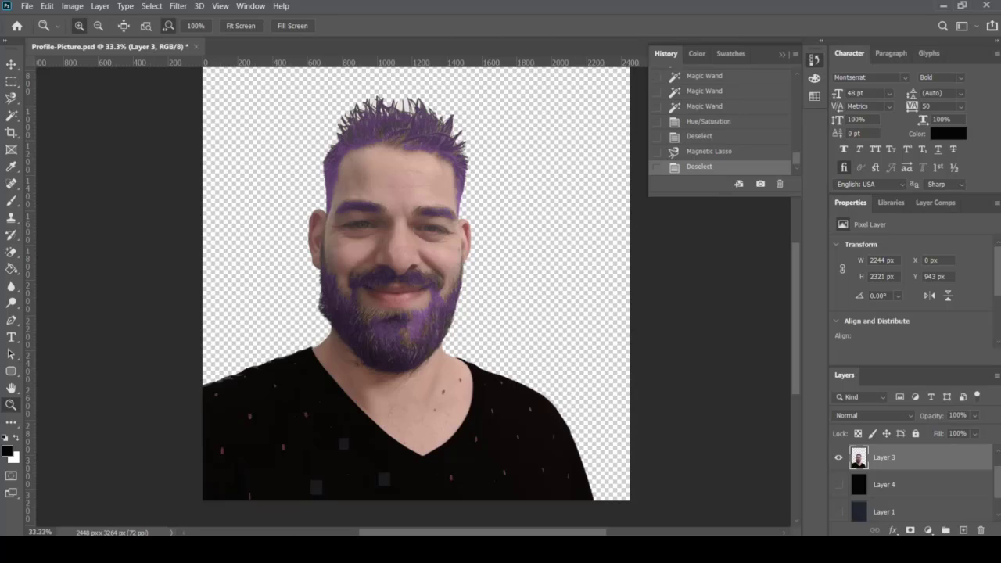
{"action": "scroll", "coordinate": [412, 383], "scroll_direction": "up", "scroll_amount": 3}
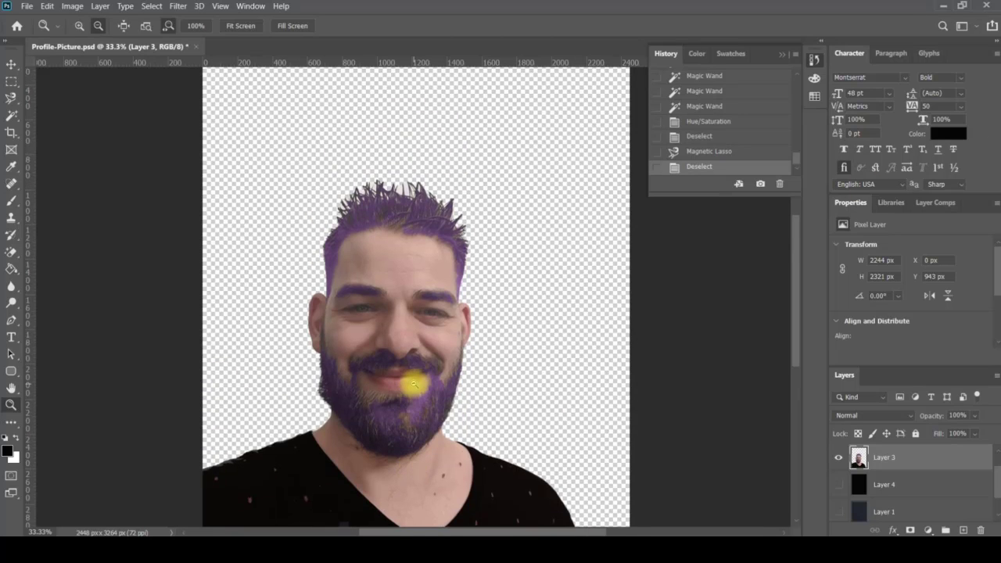
{"action": "left_click", "coordinate": [412, 383], "text": "alt"}
{"action": "left_click_drag", "start_coordinate": [414, 320], "coordinate": [446, 414]}
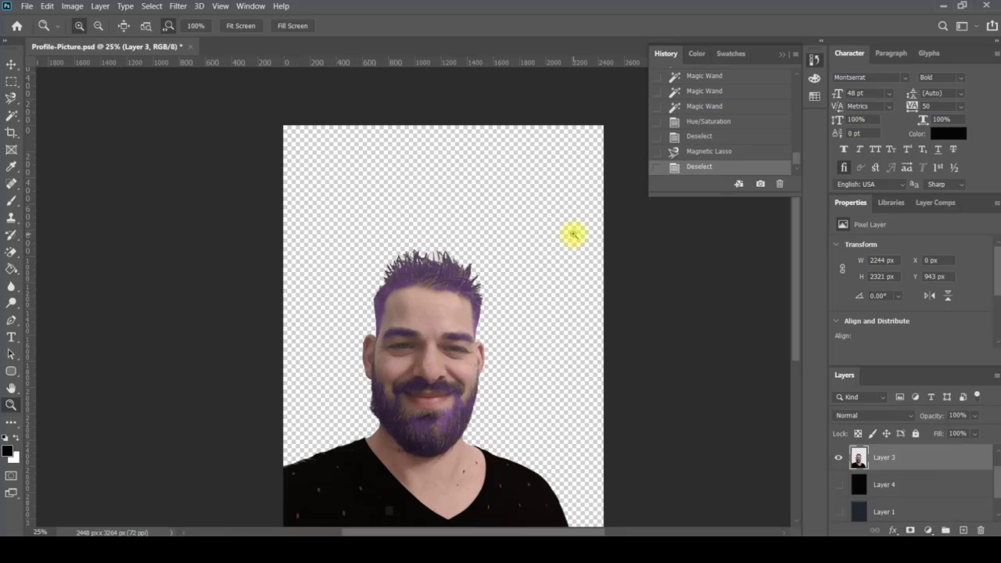
{"action": "scroll", "coordinate": [485, 297], "scroll_direction": "up", "scroll_amount": 3}
{"action": "scroll", "coordinate": [563, 305], "scroll_direction": "down", "scroll_amount": 4}
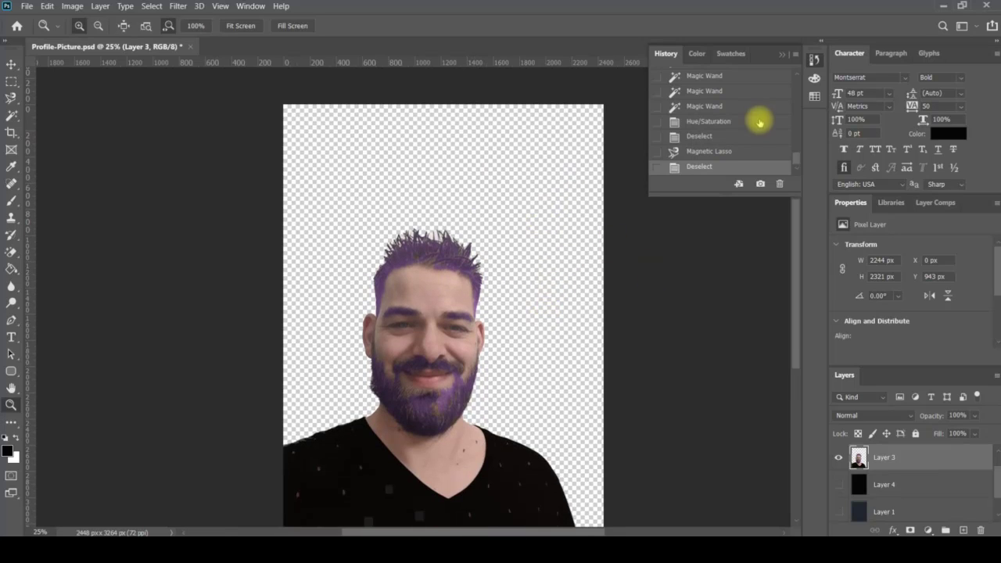
- Roll the document back to the earliest Magic Wand state in the history and step through the selection states
{"action": "scroll", "coordinate": [740, 123], "scroll_direction": "up", "scroll_amount": 2}
{"action": "scroll", "coordinate": [740, 123], "scroll_direction": "up", "scroll_amount": 2}
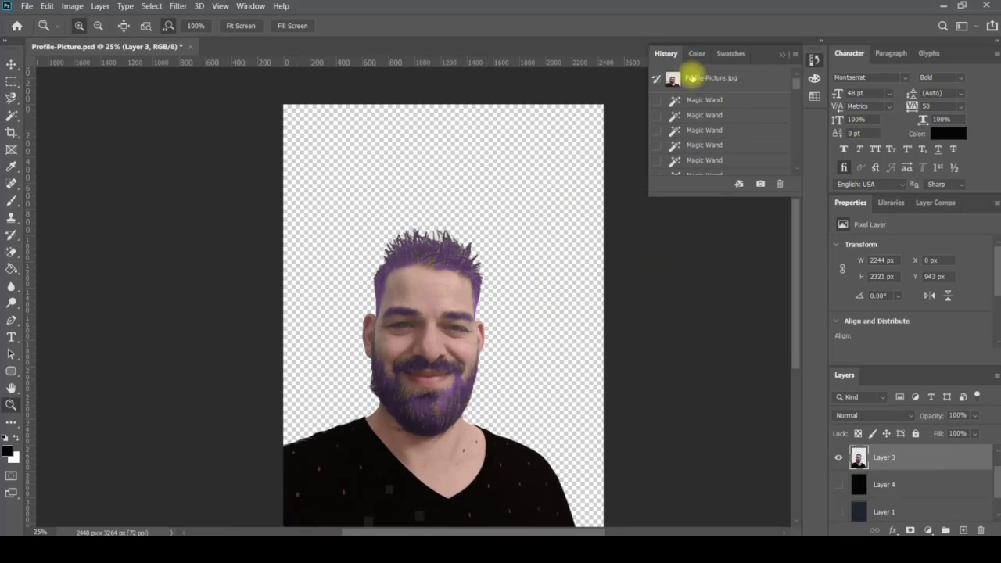
{"action": "left_click", "coordinate": [718, 100]}
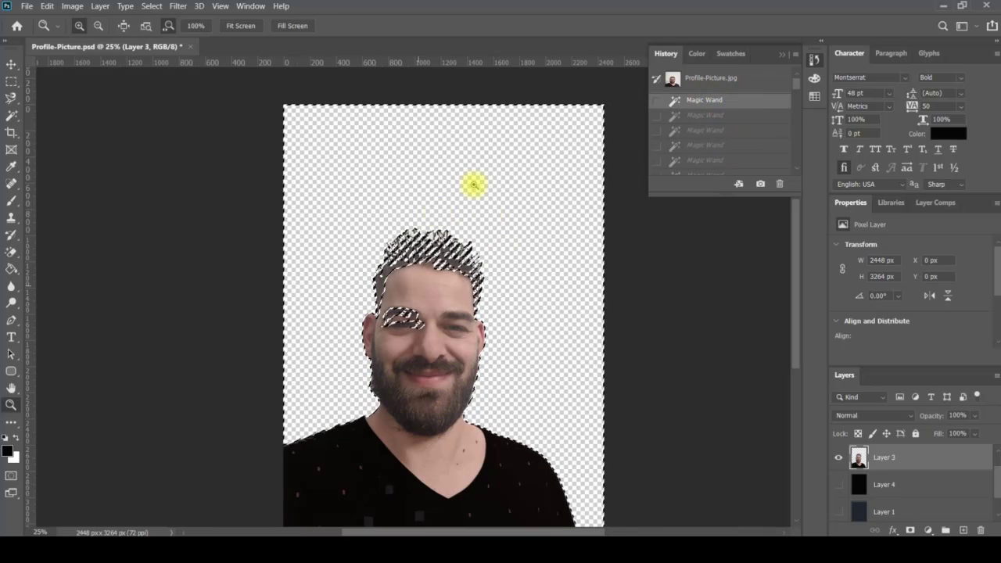
{"action": "key", "text": "ctrl+z"}
{"action": "key", "text": "ctrl+z"}
{"action": "key", "text": "ctrl+z"}
{"action": "key", "text": "ctrl+z"}
{"action": "key", "text": "ctrl+z"}
{"action": "key", "text": "ctrl+z"}
{"action": "key", "text": "ctrl+z"}
{"action": "key", "text": "ctrl+z"}
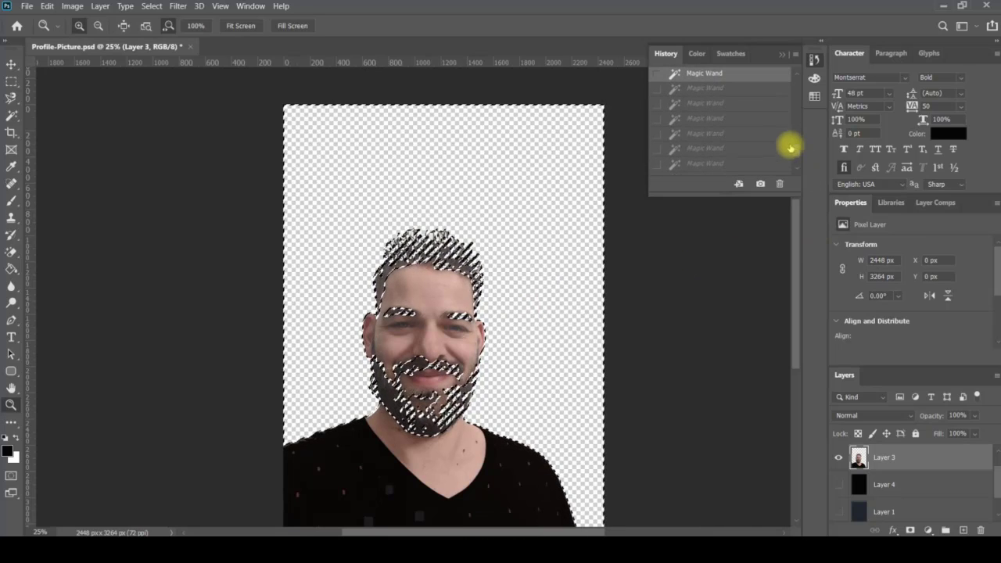
- Restore the original Profile-Picture.jpg snapshot from the history and save the document
{"action": "left_click_drag", "start_coordinate": [797, 151], "coordinate": [783, 83]}
{"action": "left_click", "coordinate": [706, 98]}
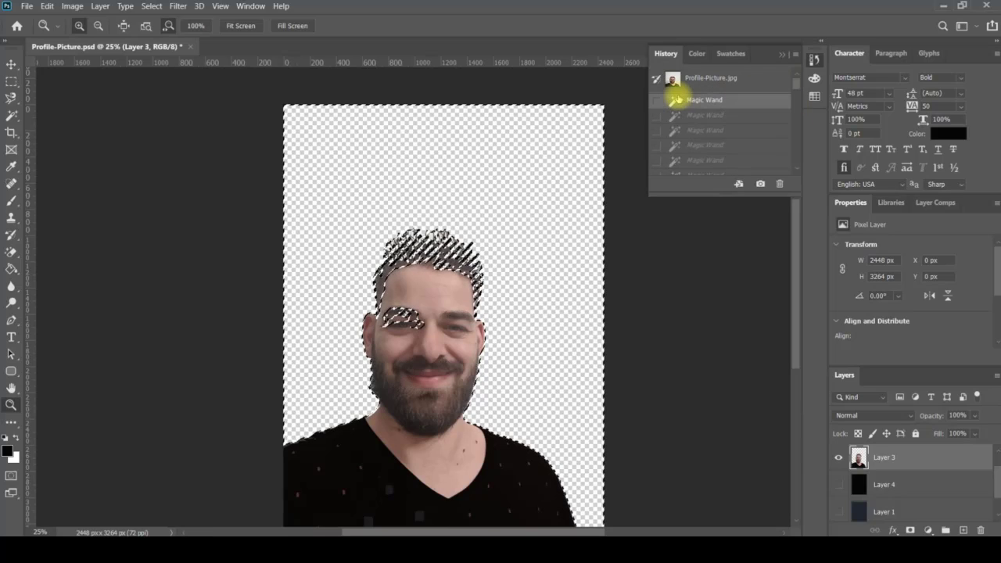
{"action": "left_click", "coordinate": [701, 77]}
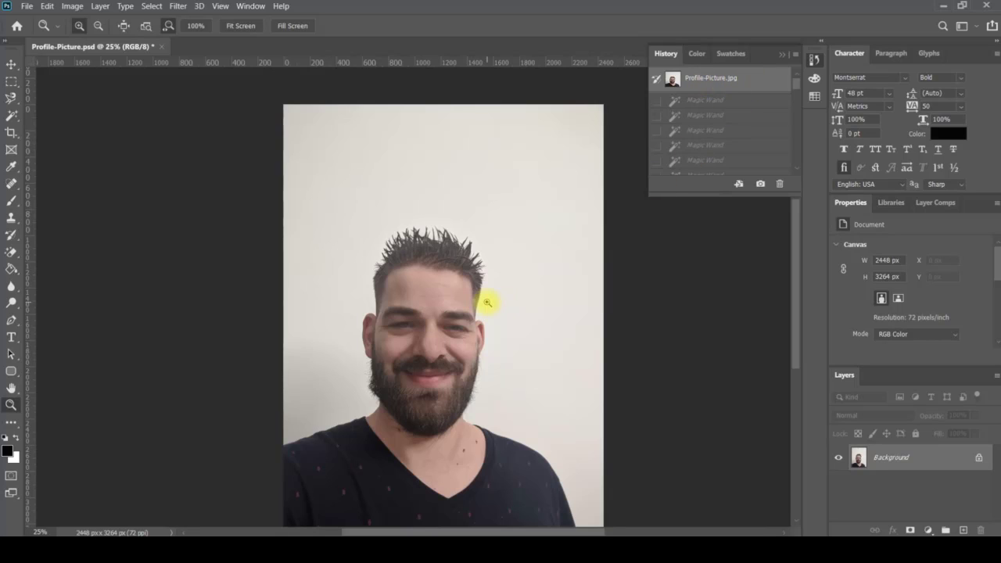
{"action": "key", "text": "ctrl+s"}
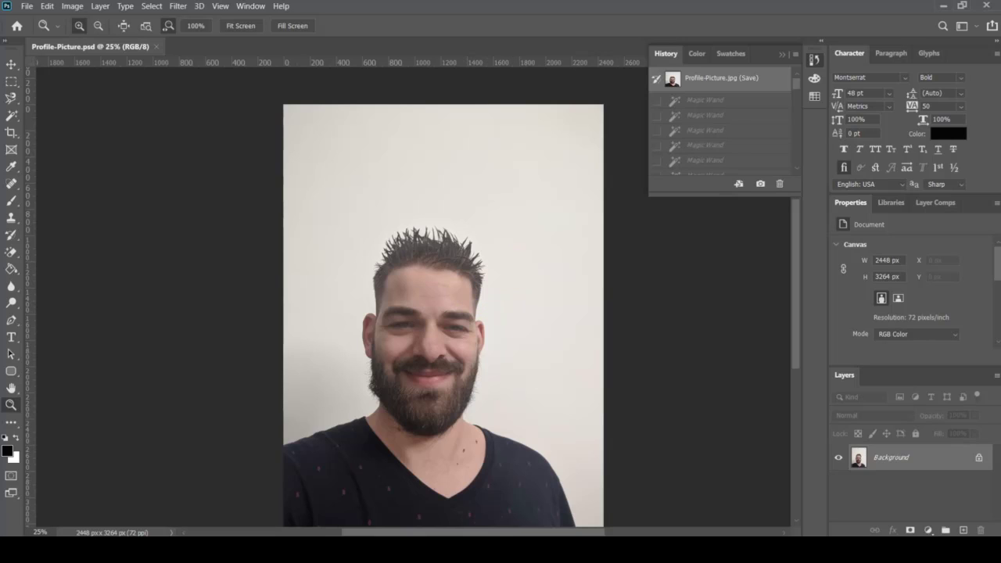
- Activate the Magic Wand tool for the restored photo
{"action": "left_click", "coordinate": [13, 117]}
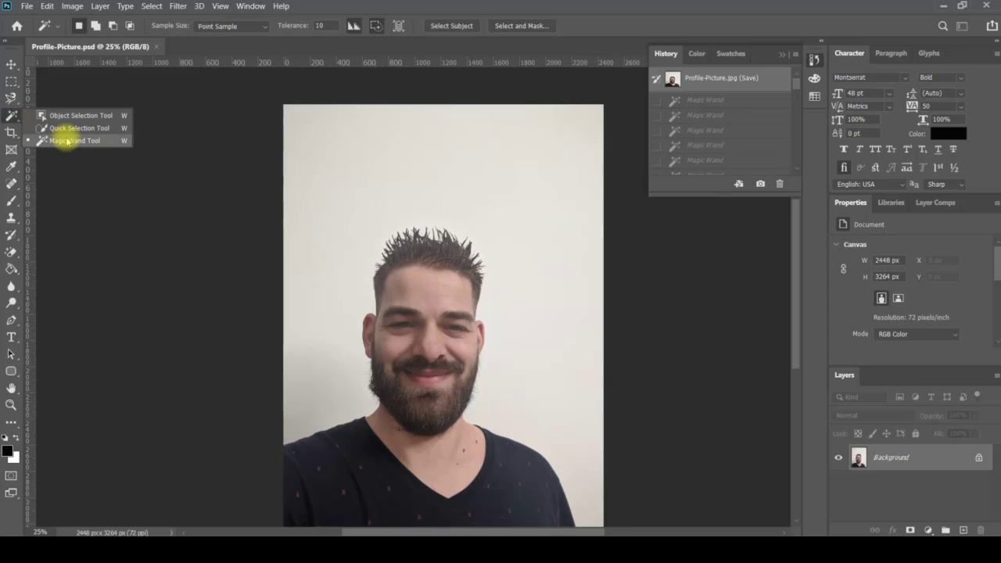